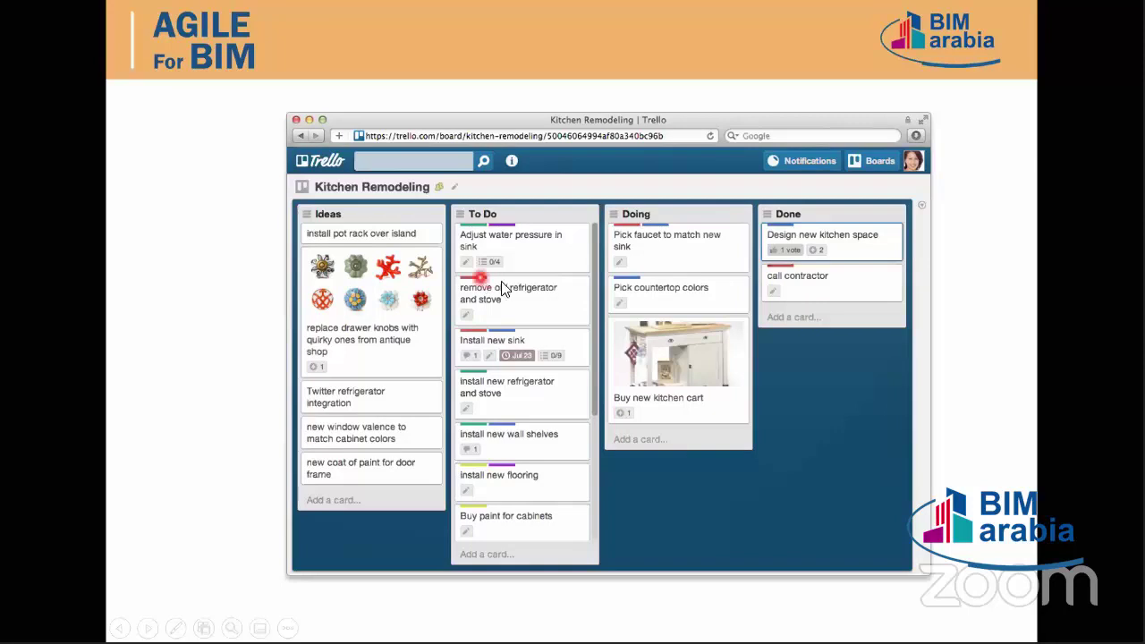
Step: Advance past the last slide of the AGILE For BIM presentation and switch to the Trello home page in Microsoft Edge
click(704, 311)
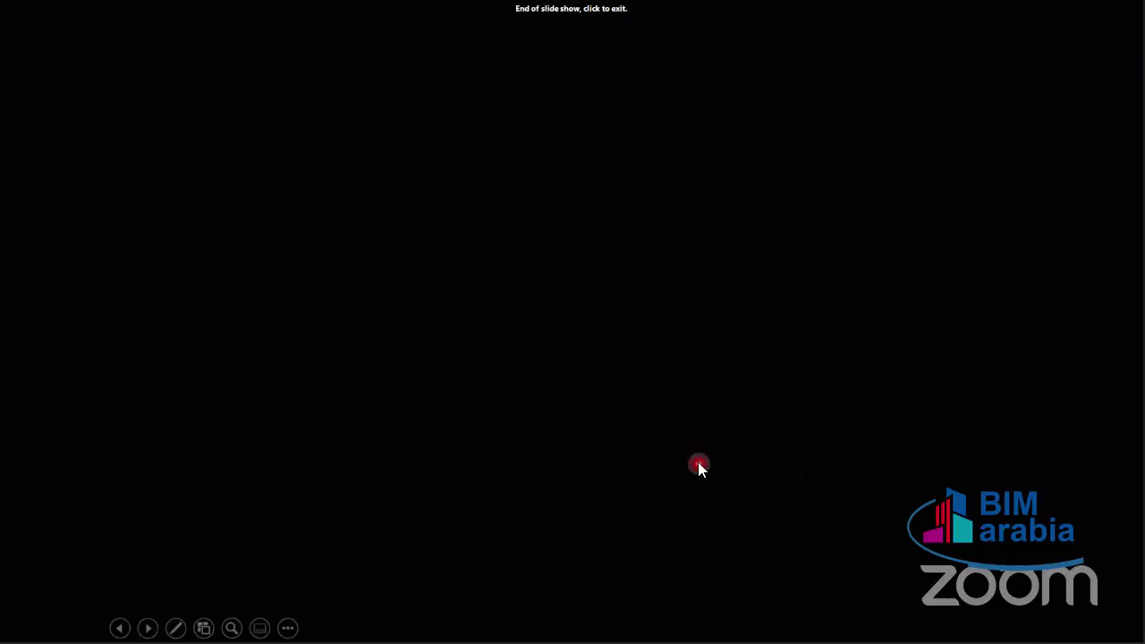
key(alt+Tab)
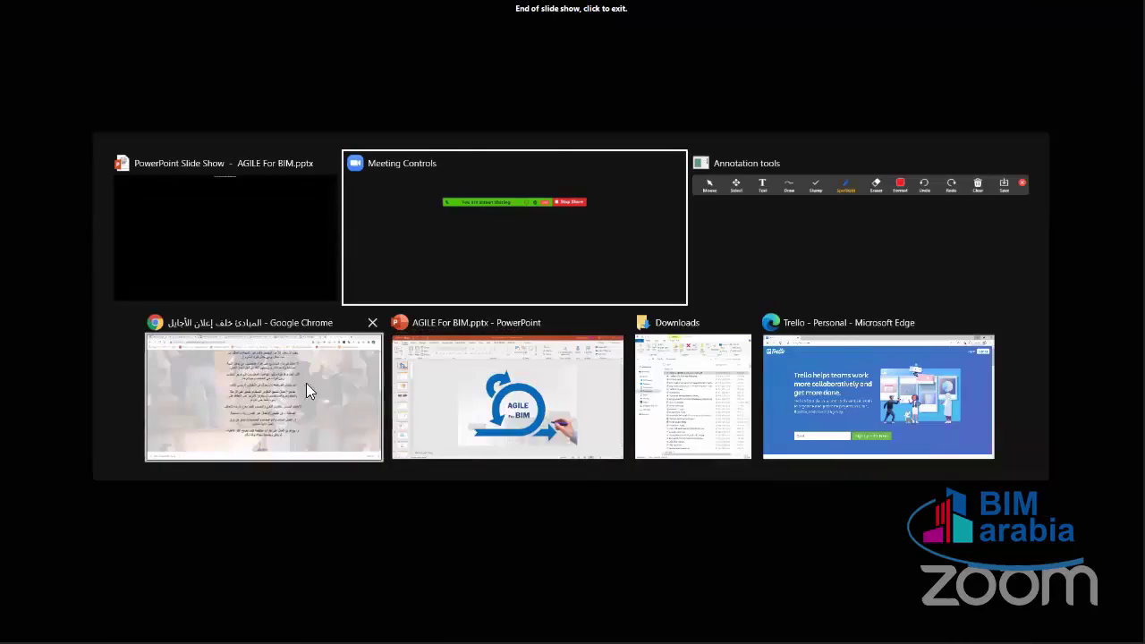
key(alt+Tab)
key(alt+Tab)
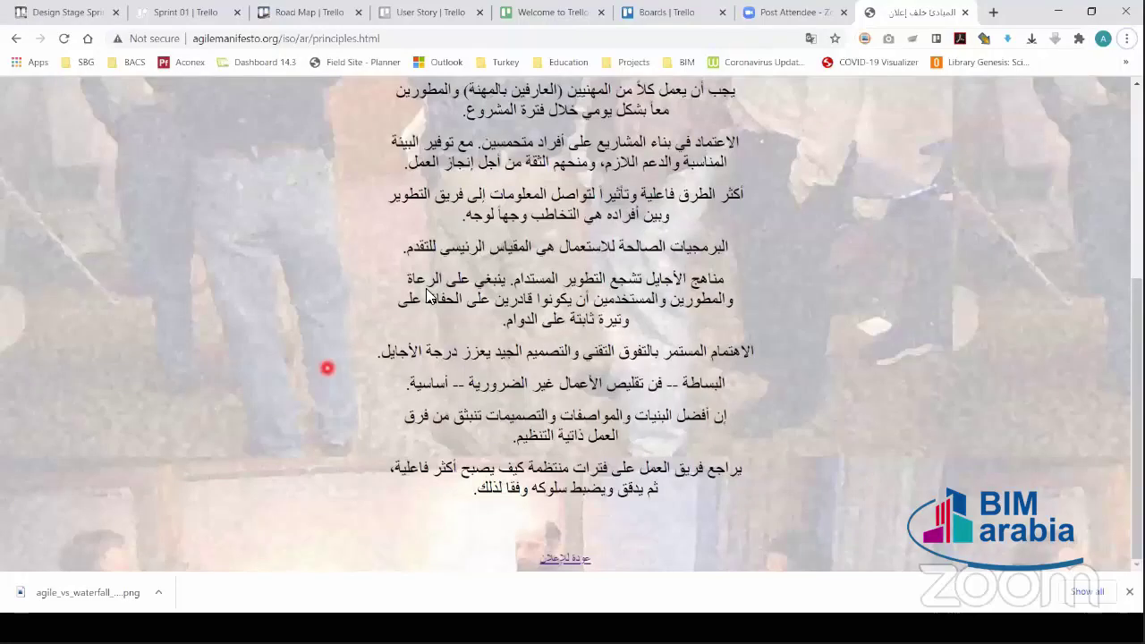
key(alt+Tab)
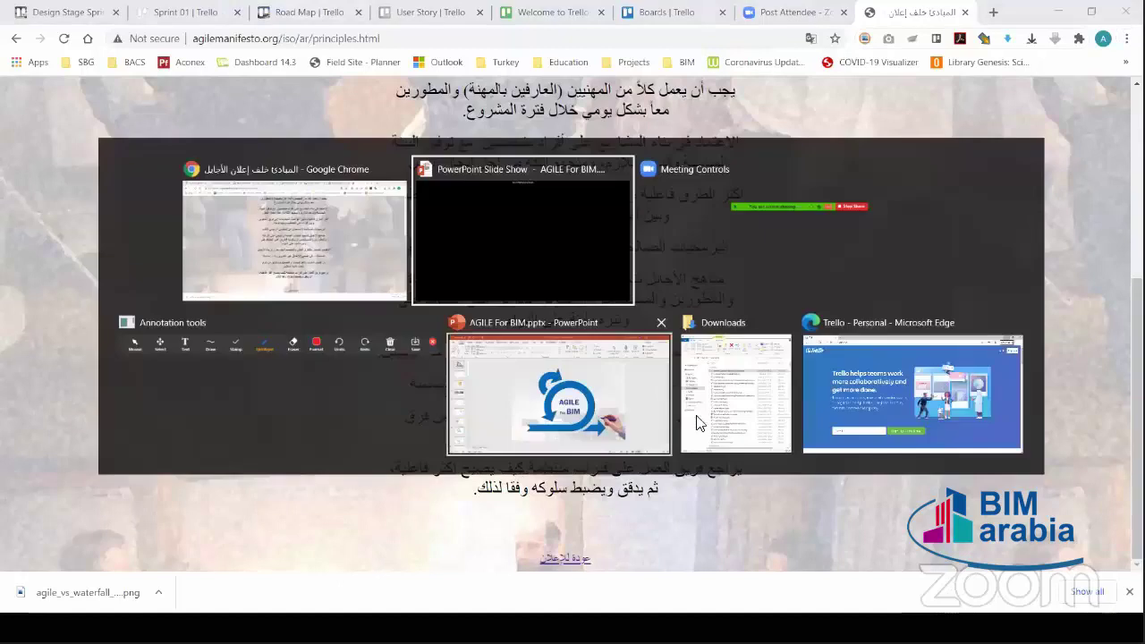
click(853, 370)
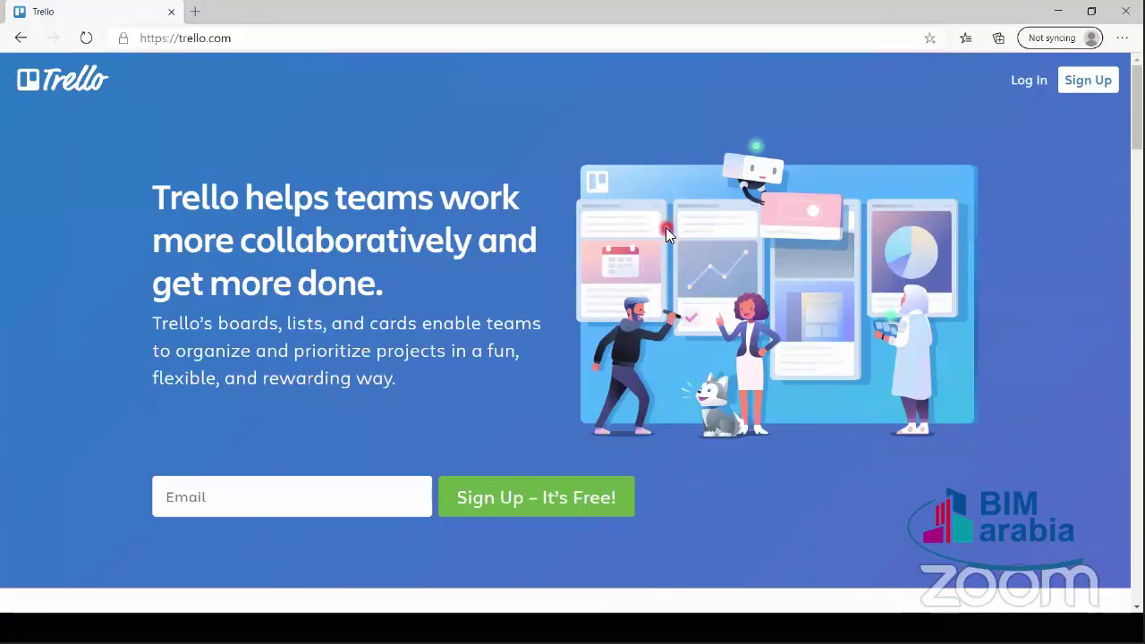
Step: Switch to Google Chrome, browse the team boards on the Trello boards overview and open the Trello Team's User Story board
key(alt+Tab)
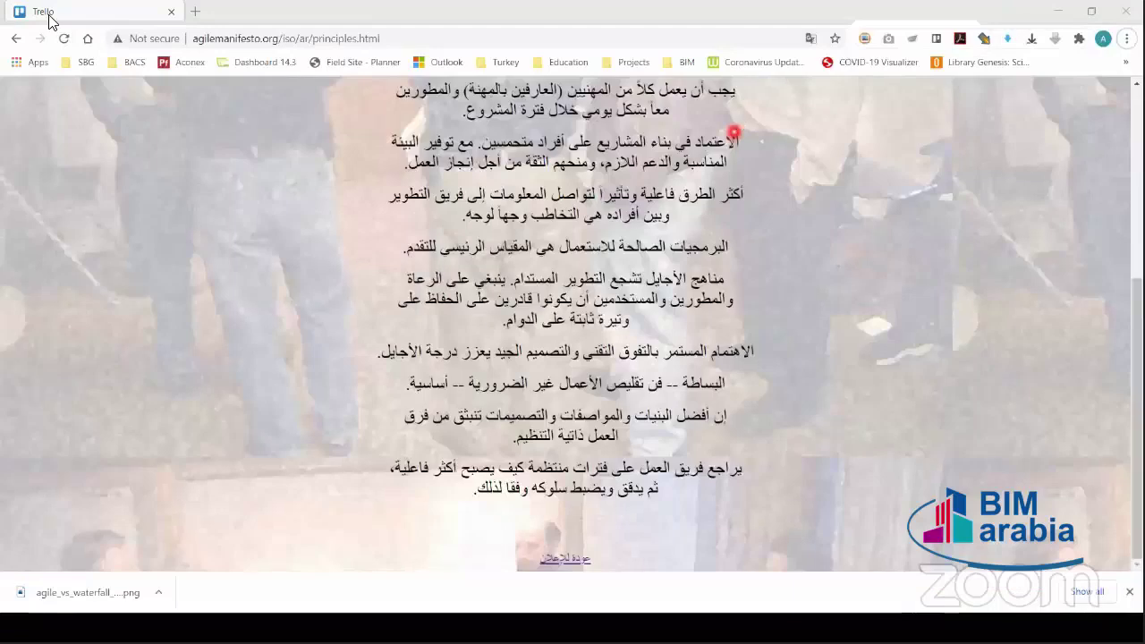
click(48, 15)
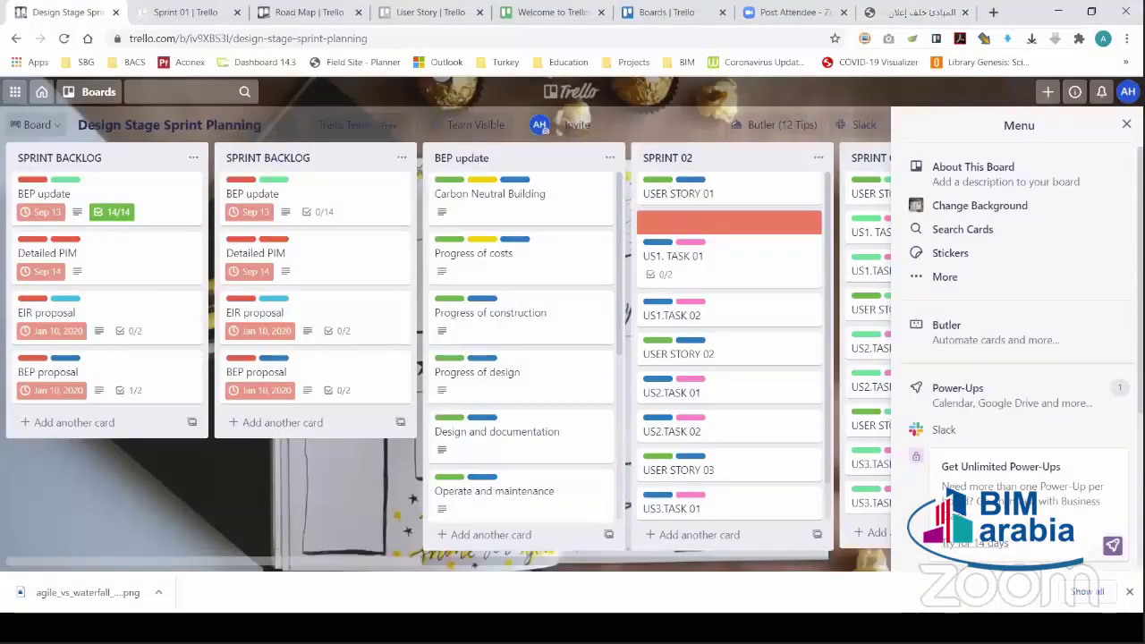
click(40, 93)
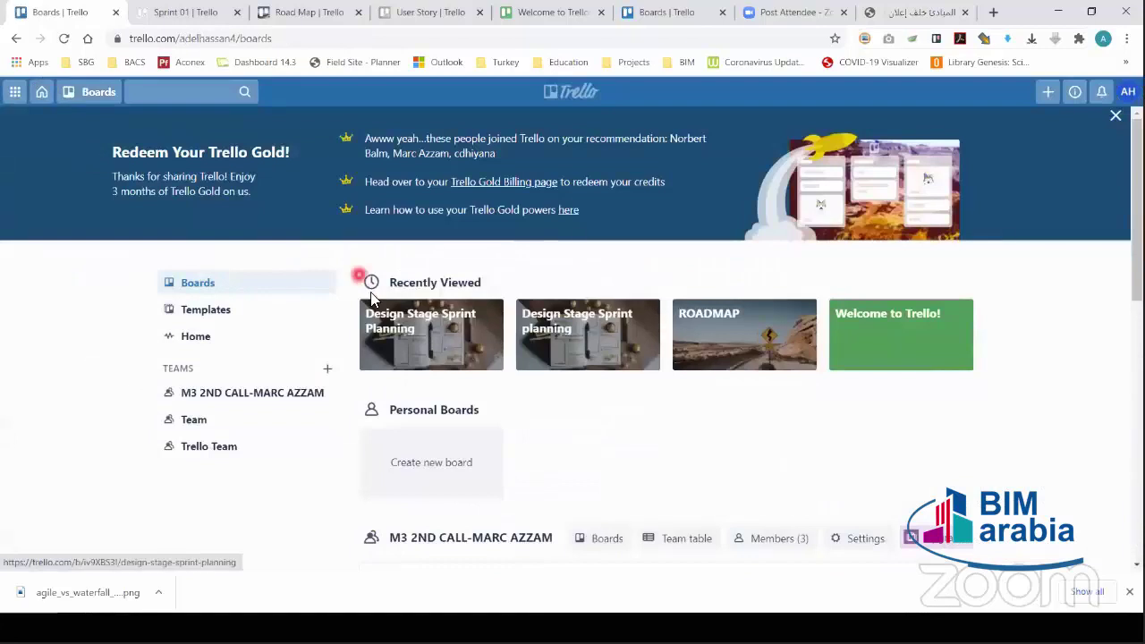
scroll(598, 359, down, 4)
scroll(591, 348, down, 3)
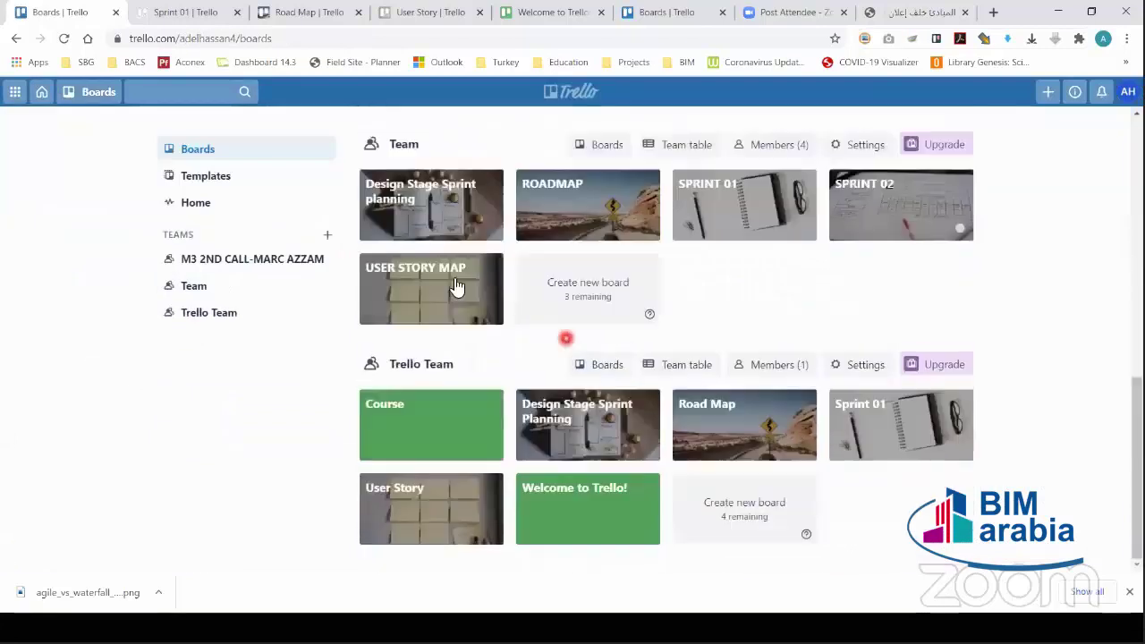
scroll(694, 283, up, 2)
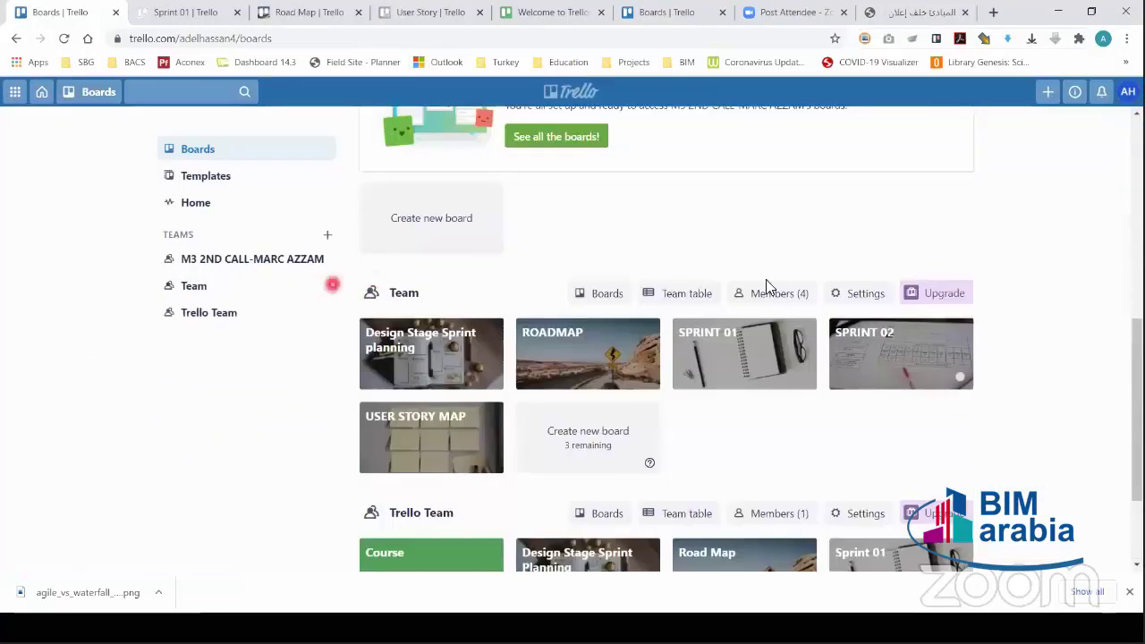
scroll(787, 286, down, 1)
scroll(786, 286, down, 1)
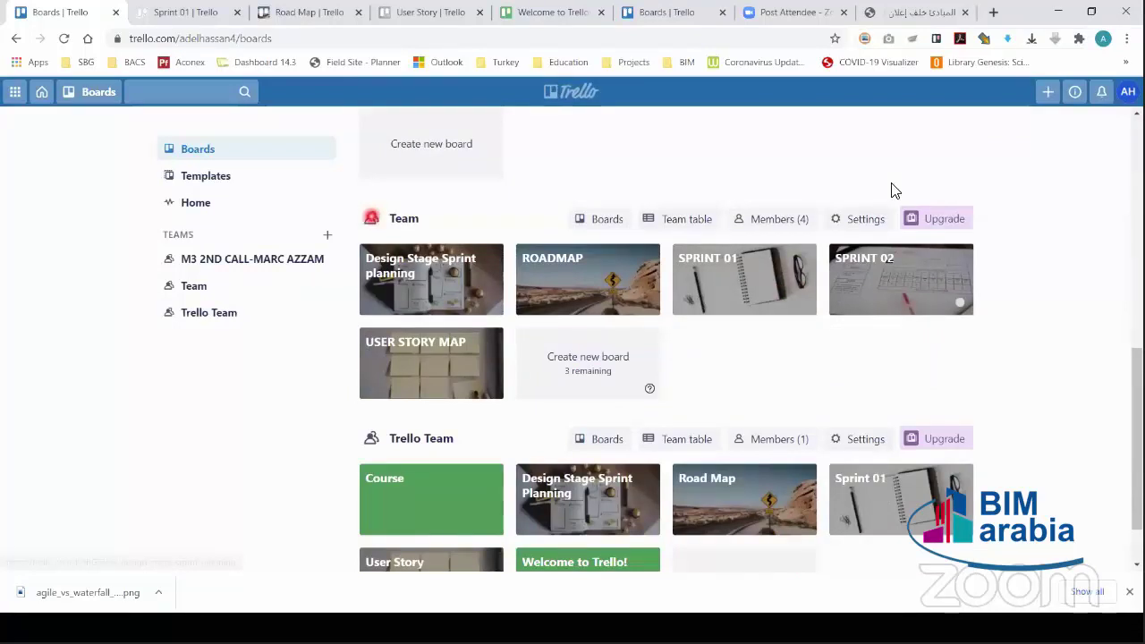
scroll(713, 397, down, 1)
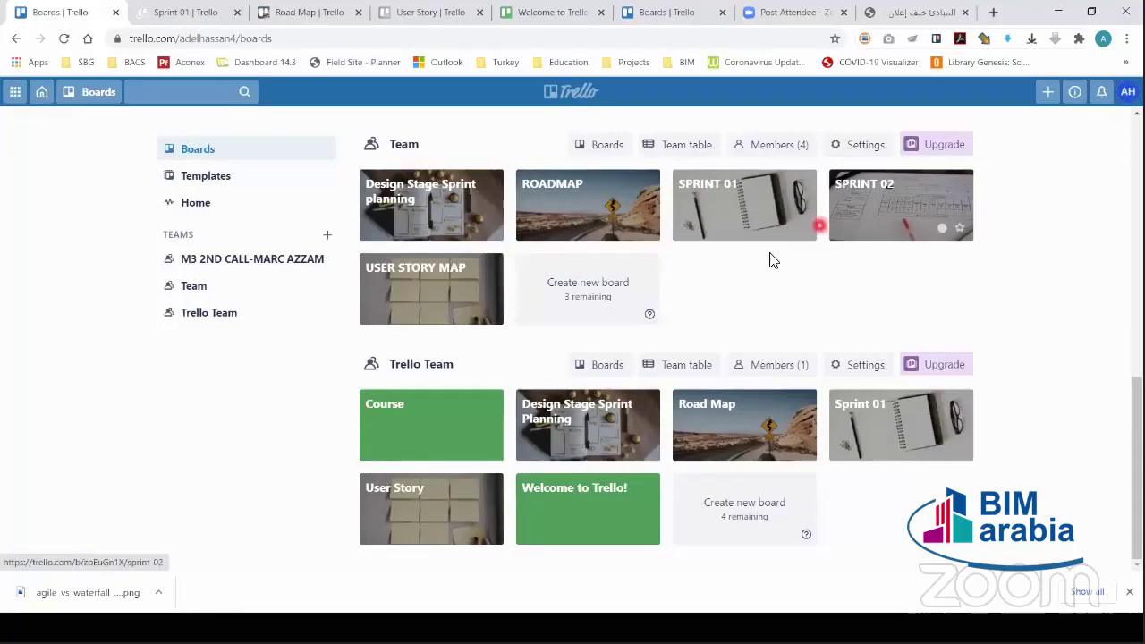
mouse_move(480, 297)
mouse_down()
mouse_move(473, 286)
mouse_move(503, 302)
mouse_move(534, 297)
mouse_up()
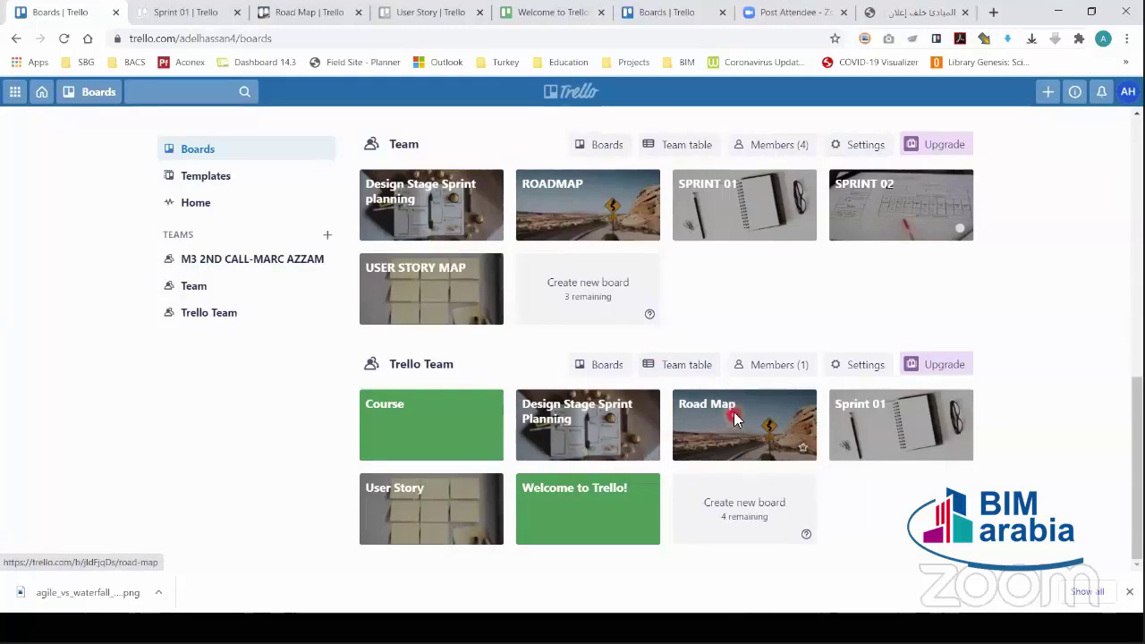
click(426, 508)
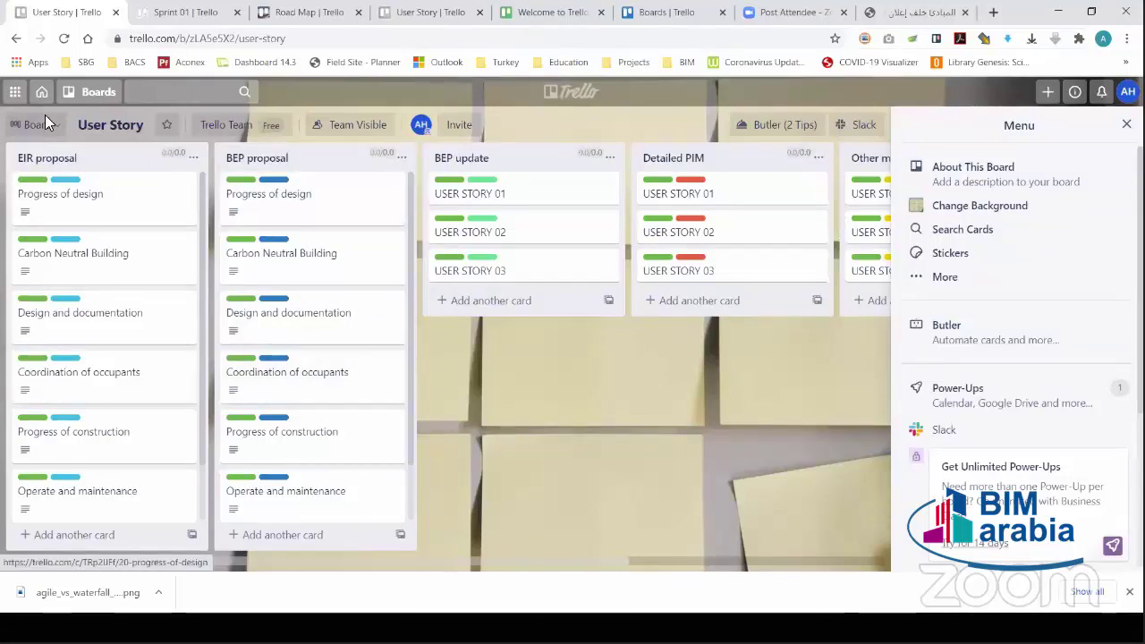
Step: On the Sprint 01 board, move the US1. TASK 01 card through To Do, In Progress and Ready to Verify, and back to To Do
click(186, 12)
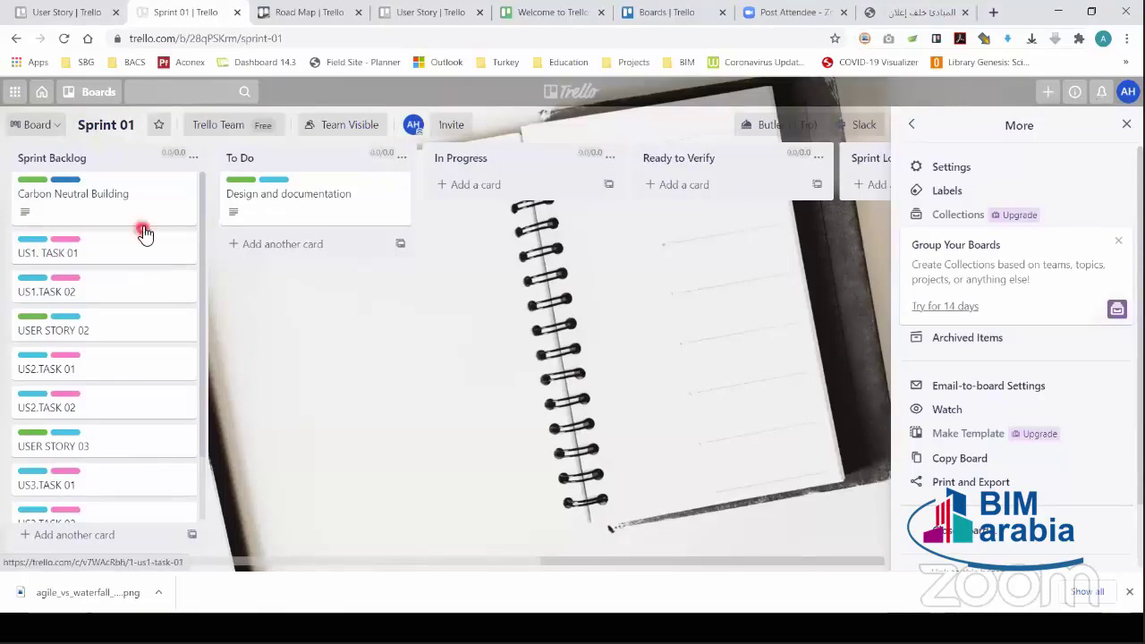
drag(69, 253, 270, 288)
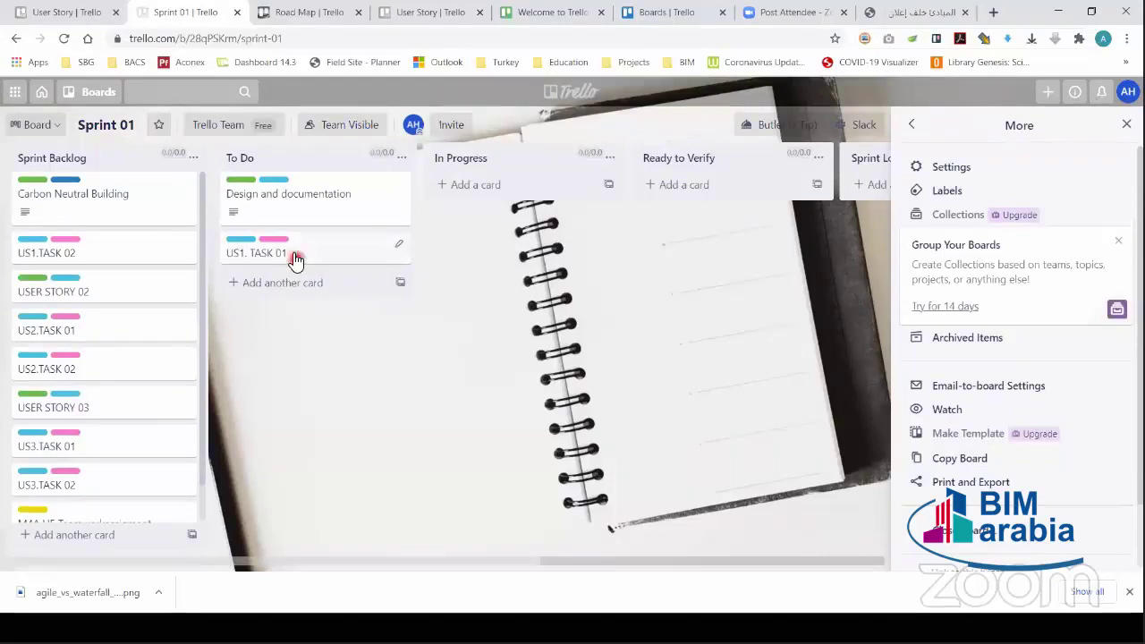
drag(294, 250, 498, 239)
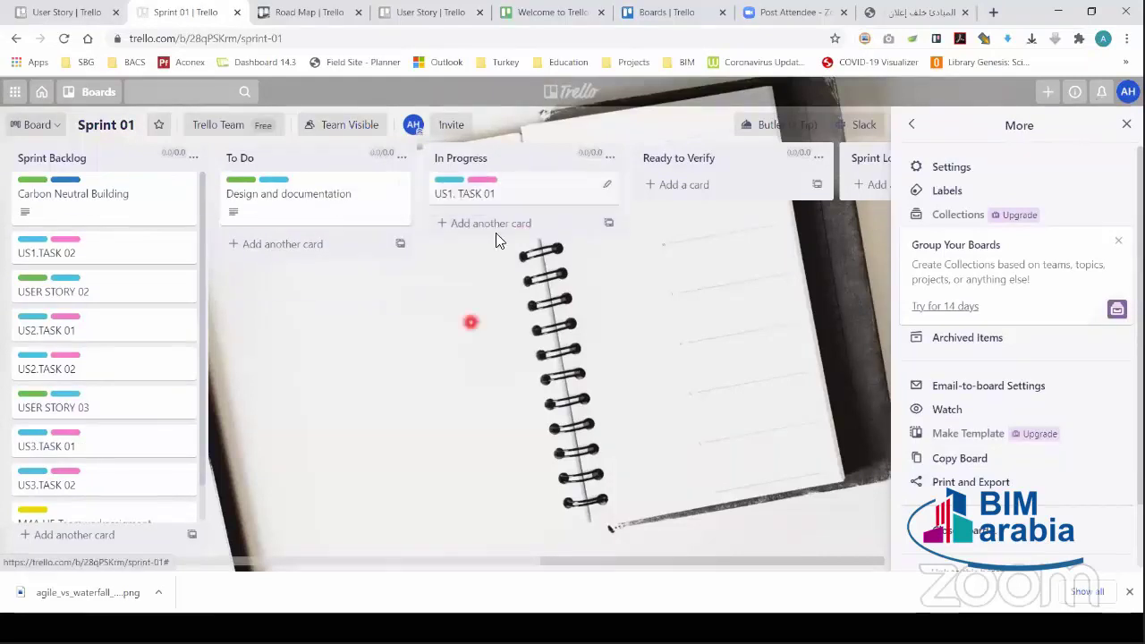
drag(511, 191, 636, 212)
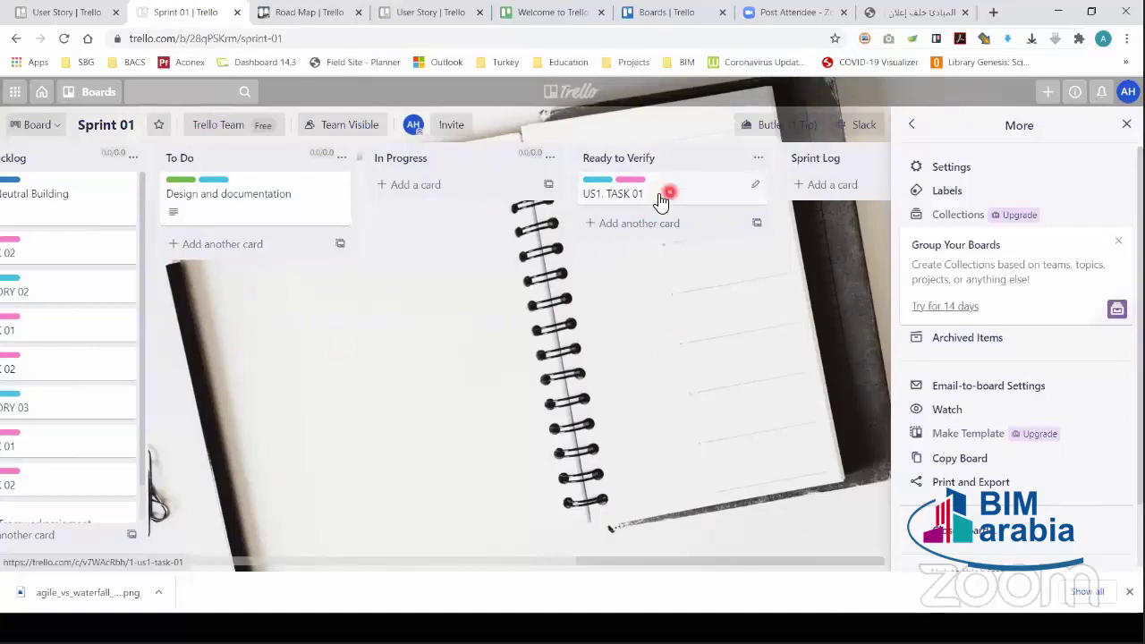
drag(652, 194, 274, 281)
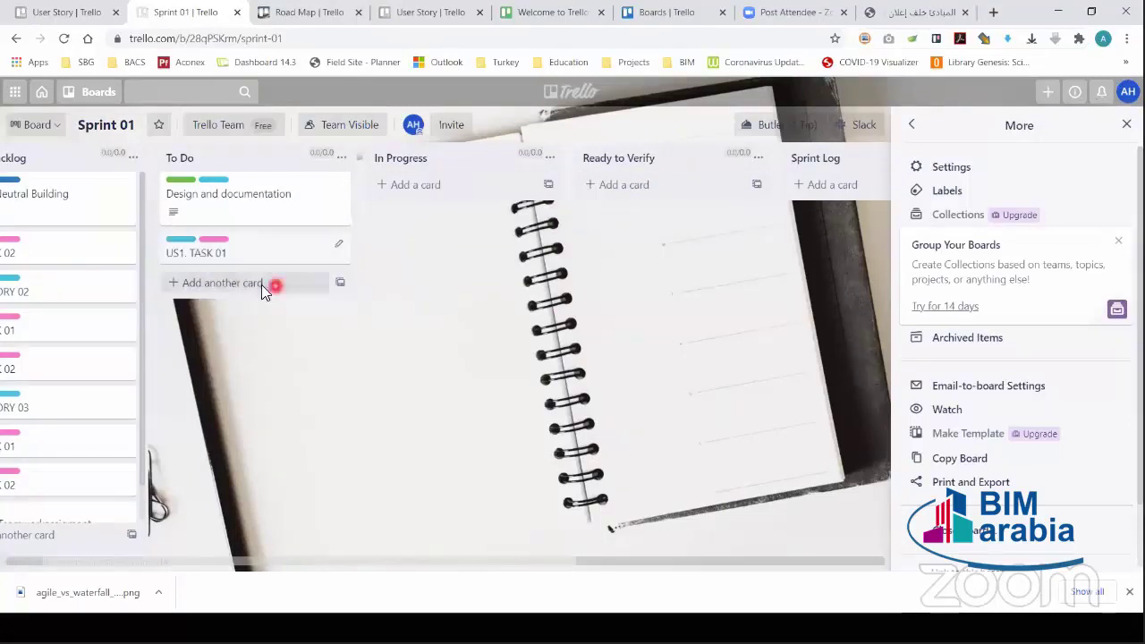
Step: Look through the already opened Road Map, User Story and Welcome to Trello! boards
click(304, 22)
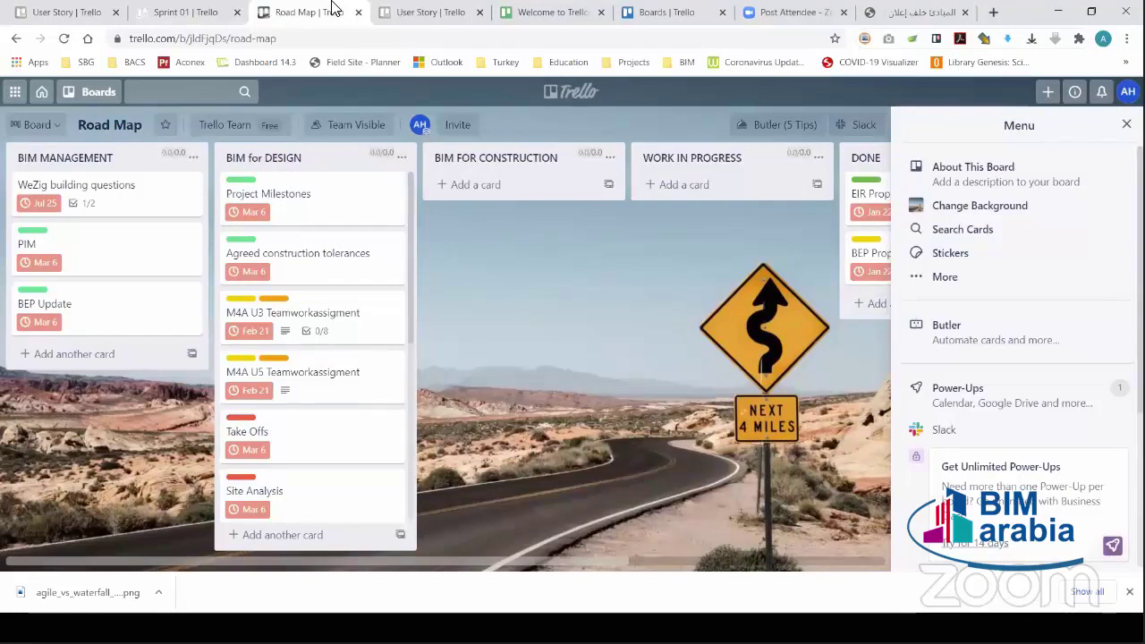
key(ctrl+Tab)
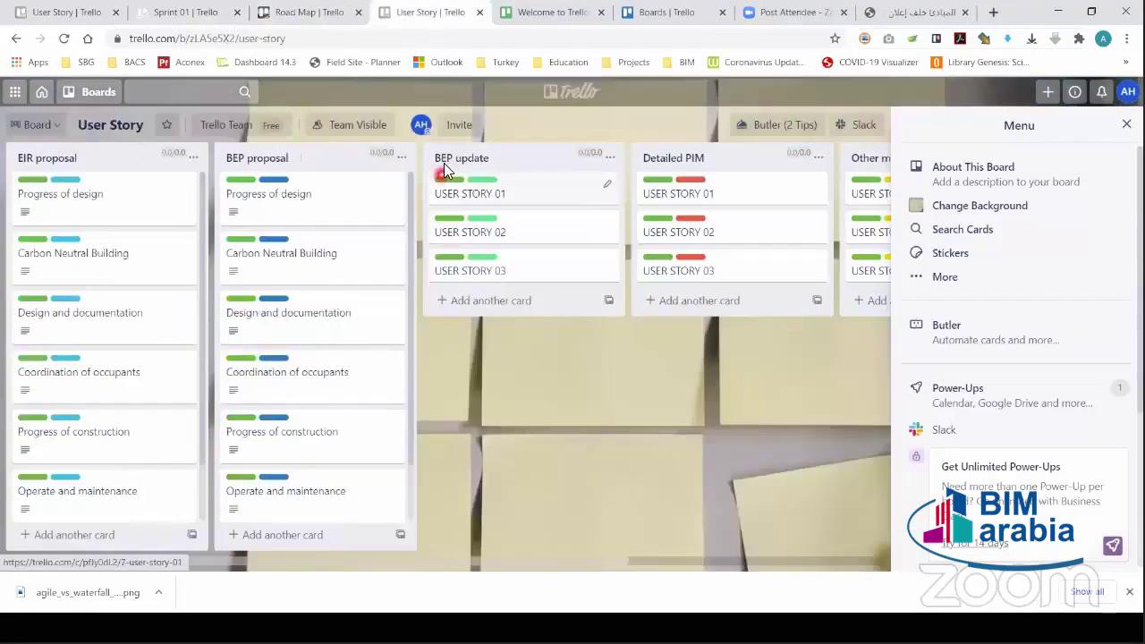
click(540, 12)
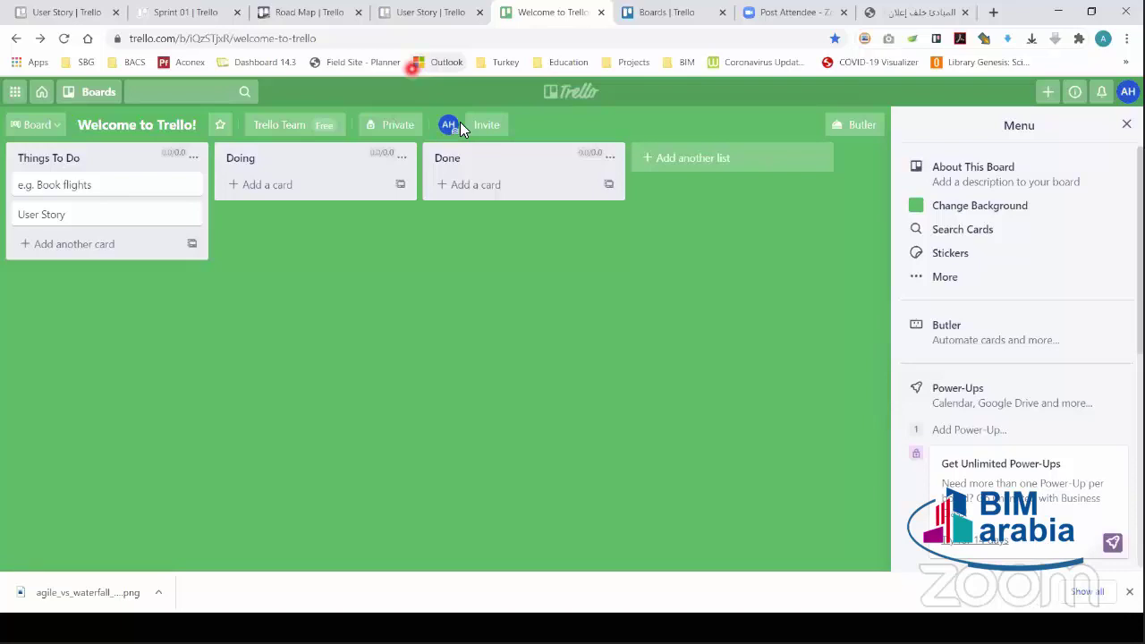
click(177, 308)
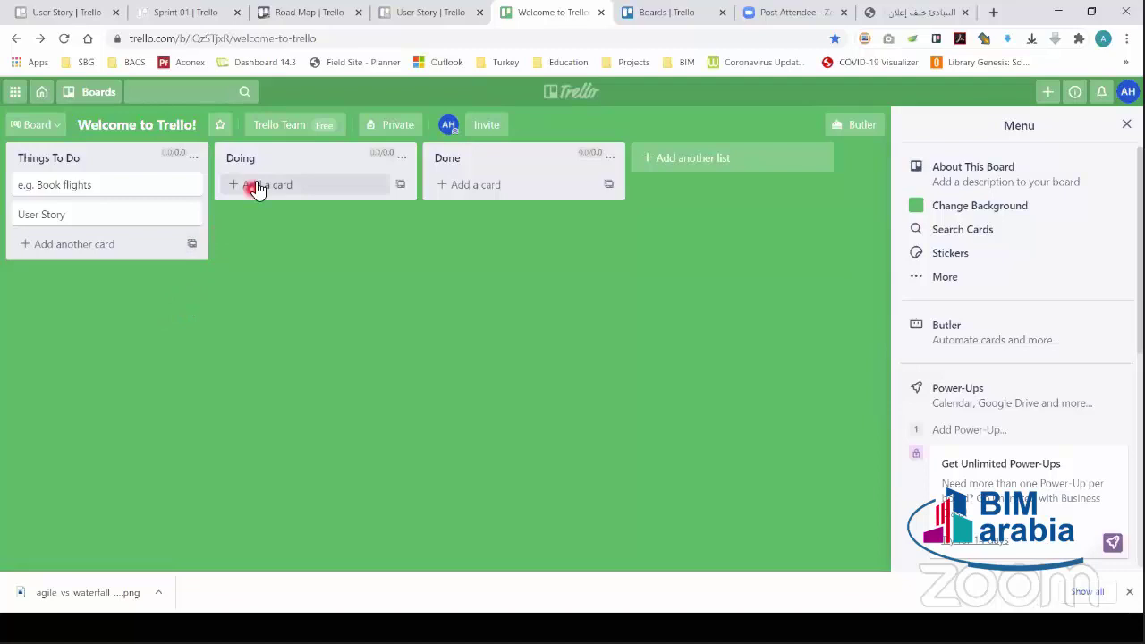
click(322, 131)
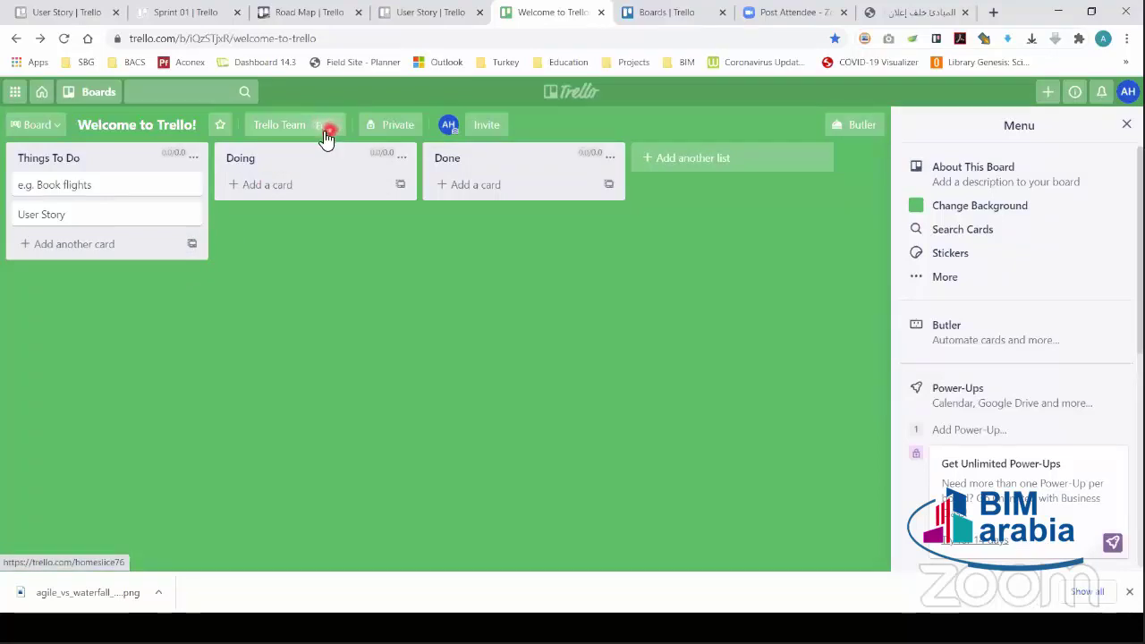
click(62, 12)
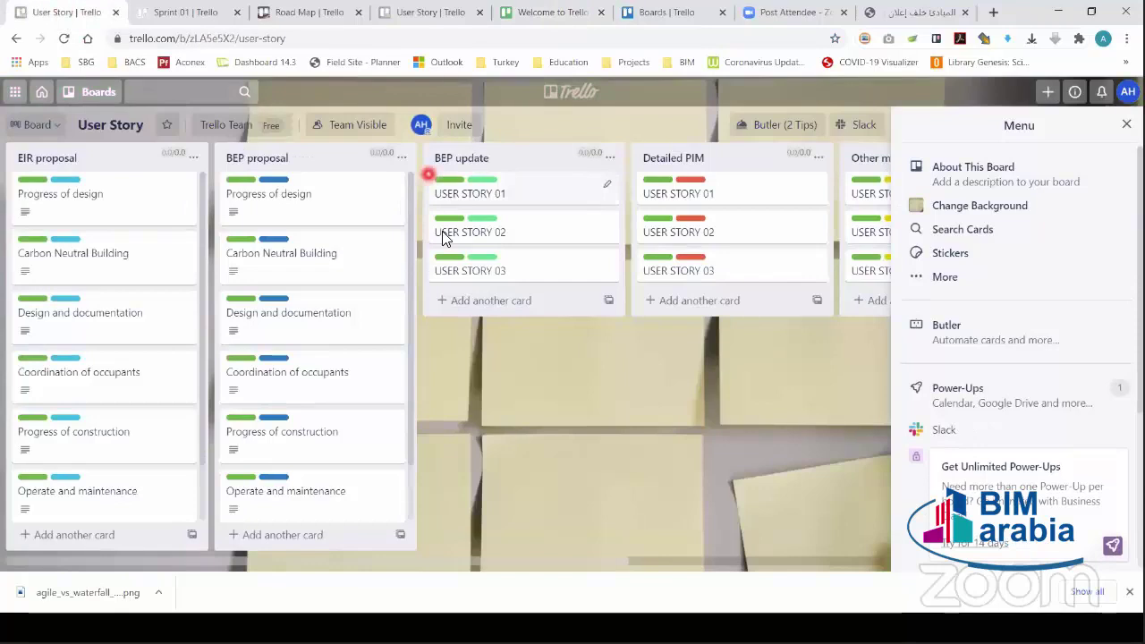
Step: On the Sprint 01 board, view the details of the Carbon Neutral Building and US1. TASK 01 cards
key(ctrl+Tab)
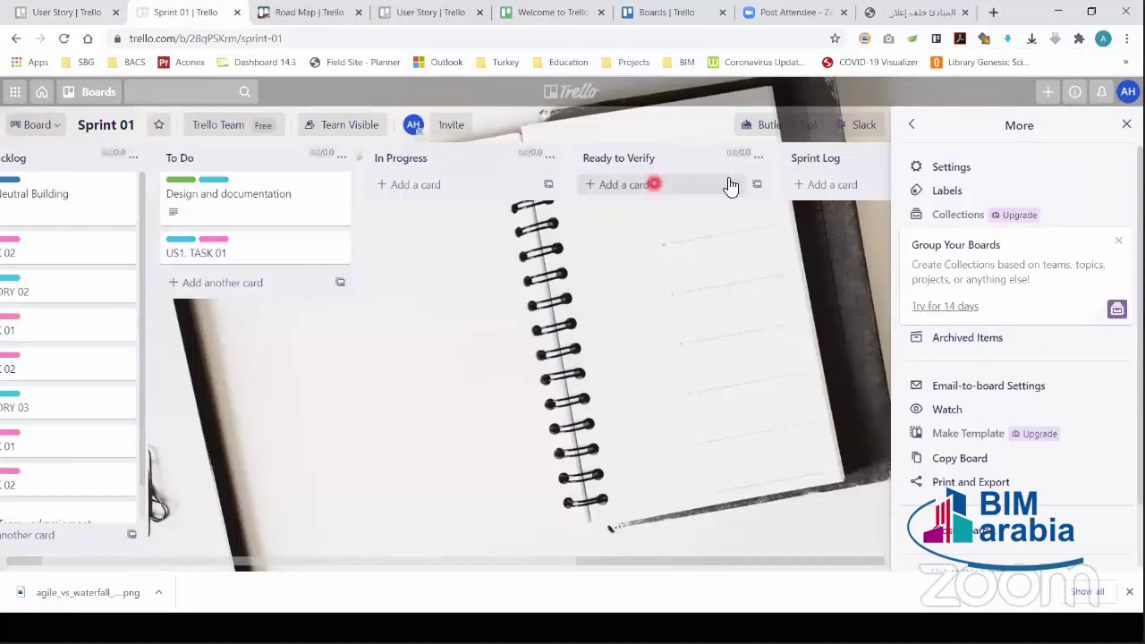
click(199, 159)
click(47, 202)
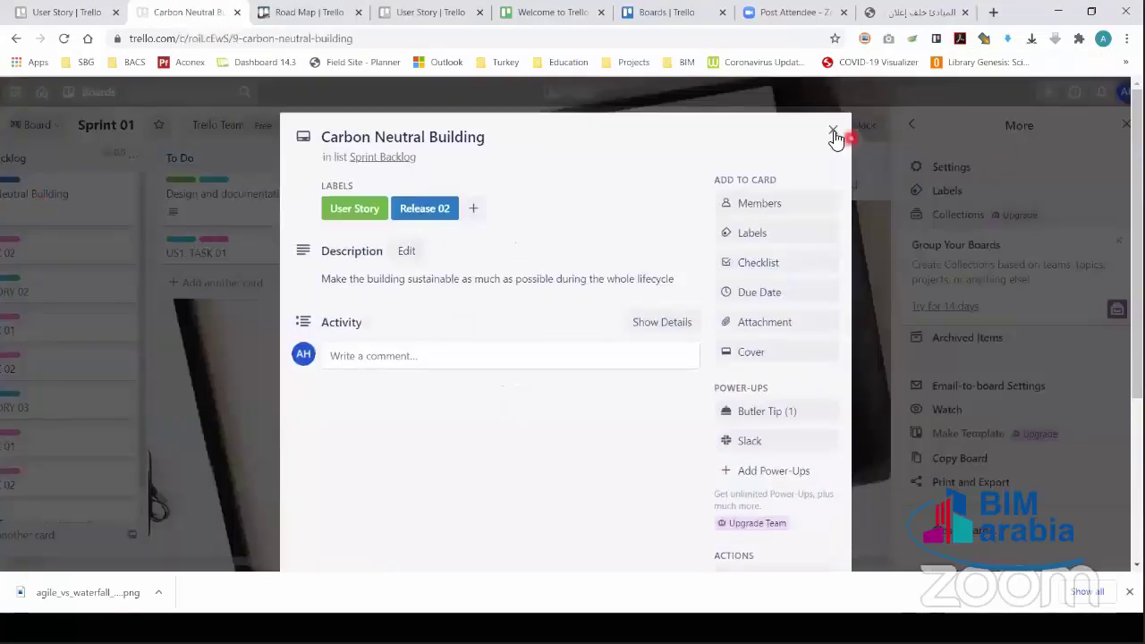
click(826, 134)
click(284, 257)
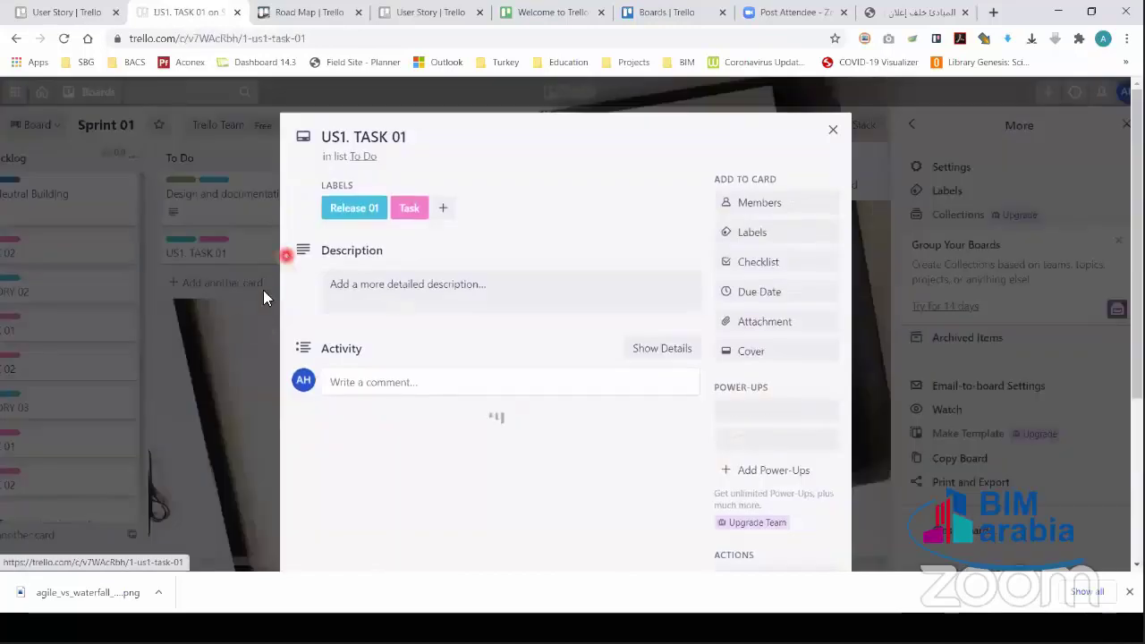
click(833, 130)
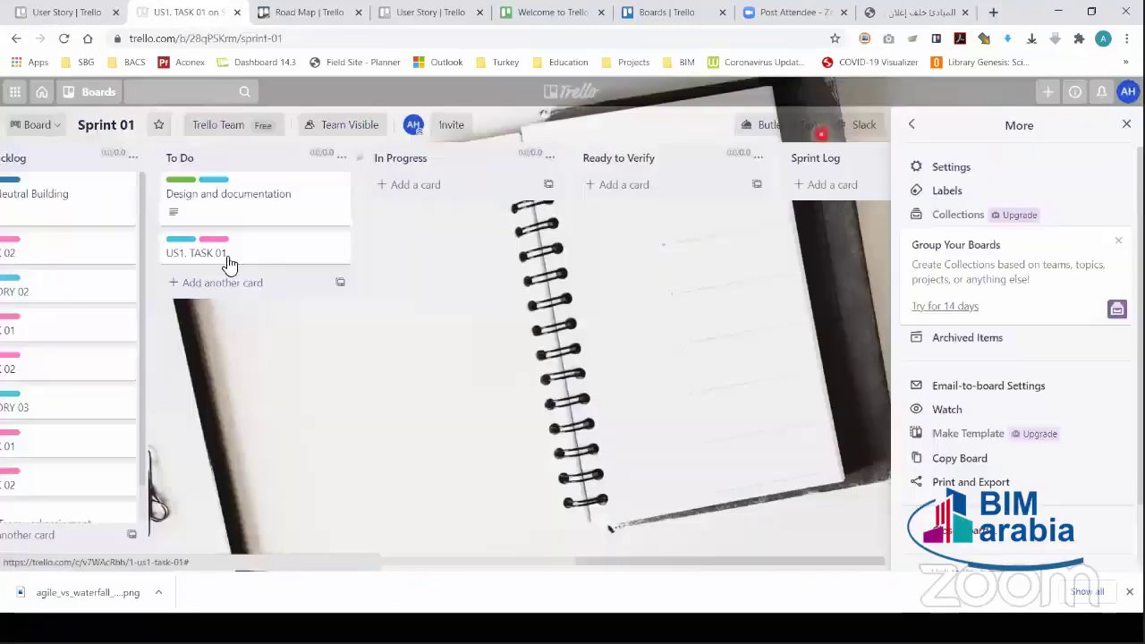
click(244, 256)
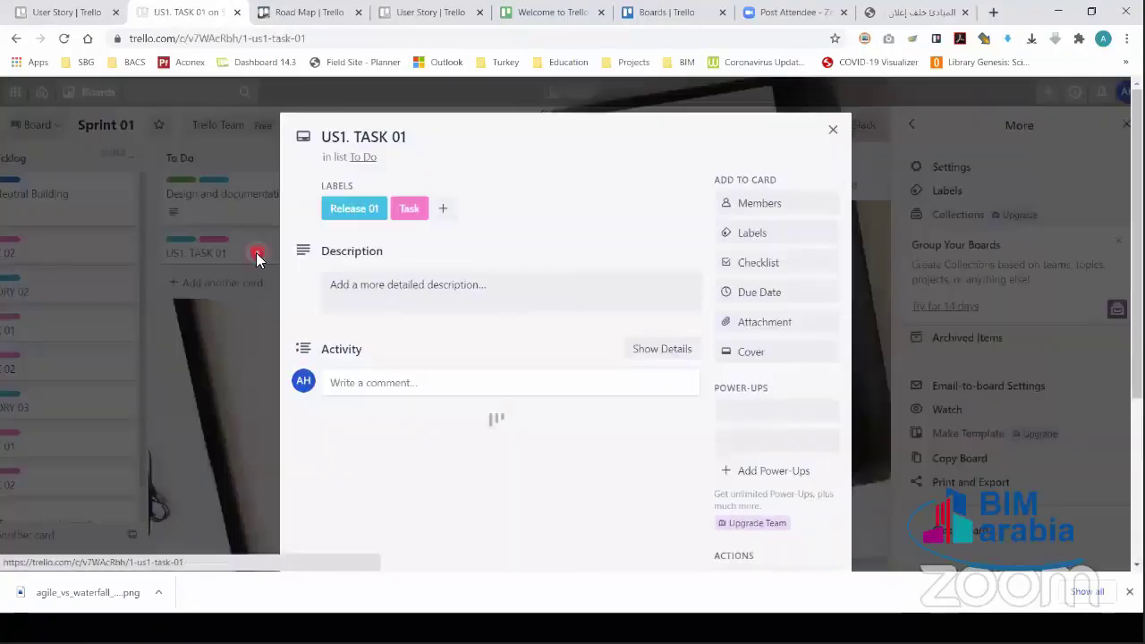
click(831, 130)
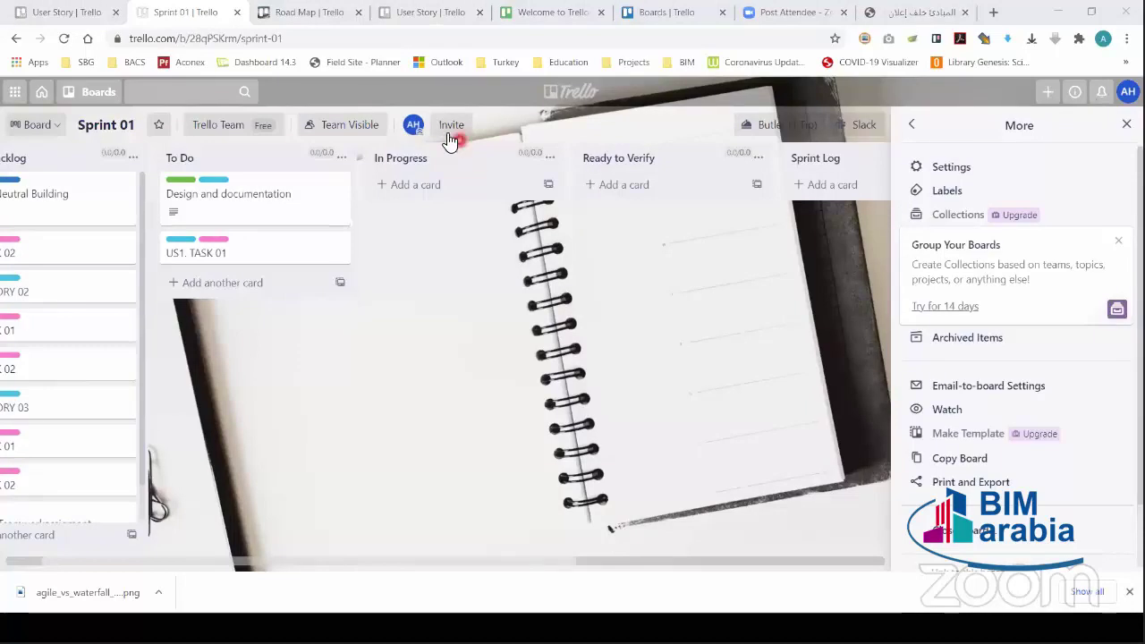
Step: View the Sprint 01 board's invitation dialog and open its visibility options
click(451, 126)
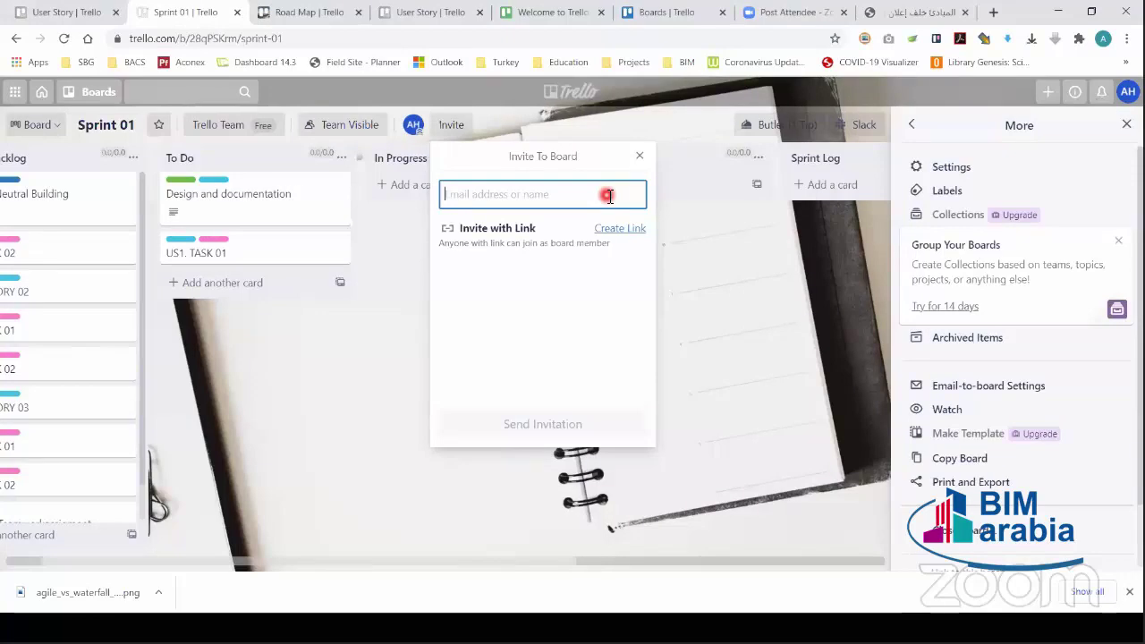
click(338, 438)
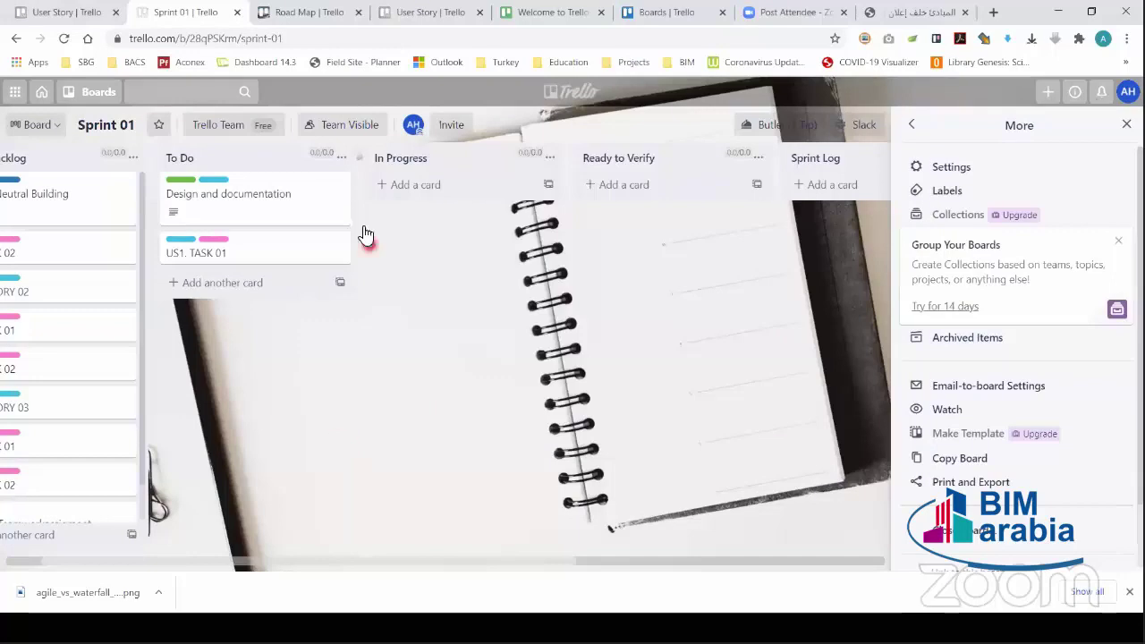
click(354, 132)
click(354, 132)
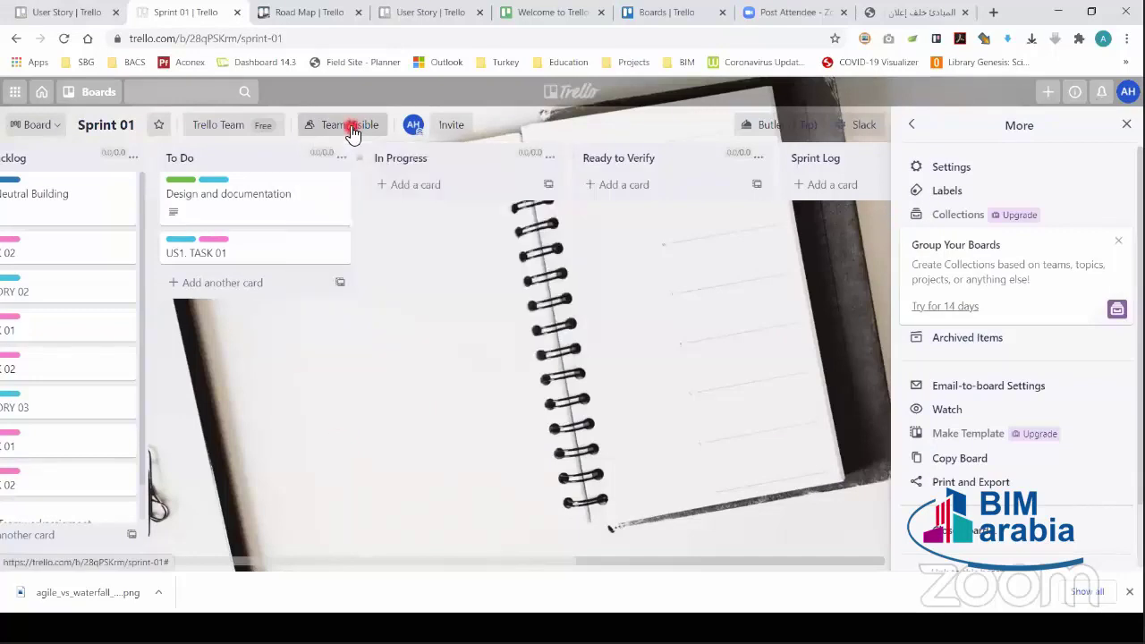
click(354, 132)
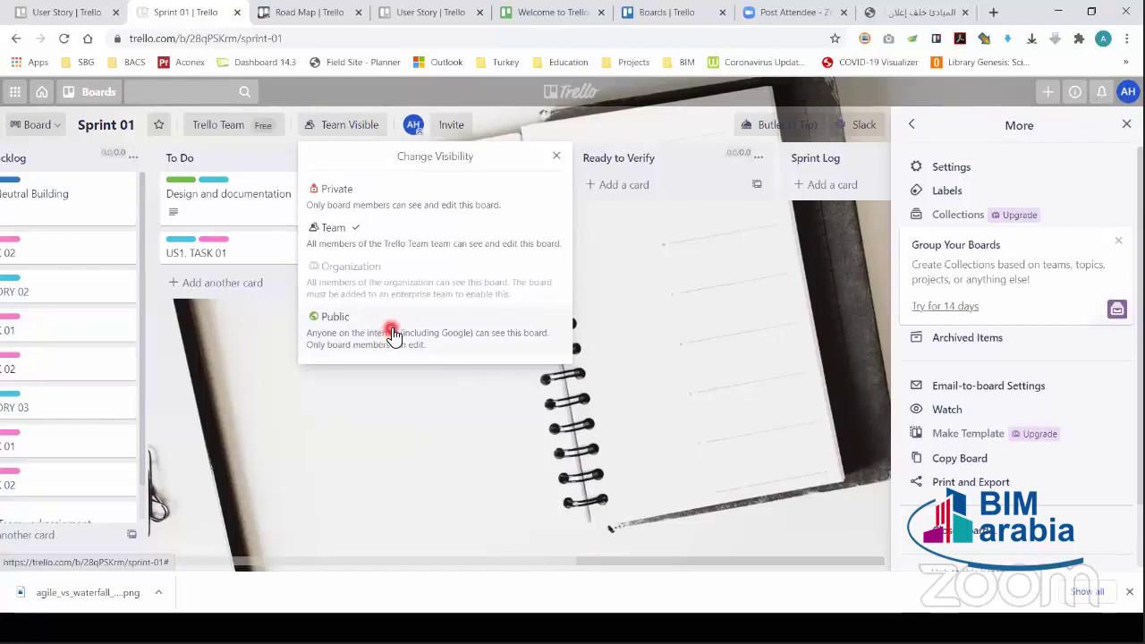
Step: Leave the Sprint 01 board's visibility options unchanged and view the US1. TASK 01 card's labels
click(245, 406)
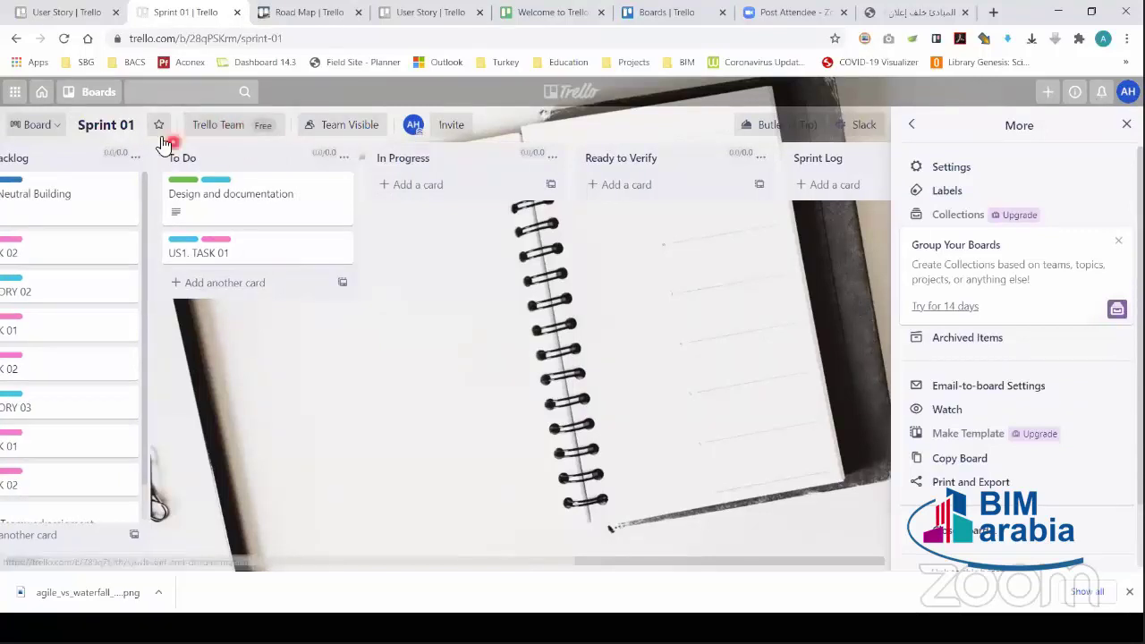
click(273, 256)
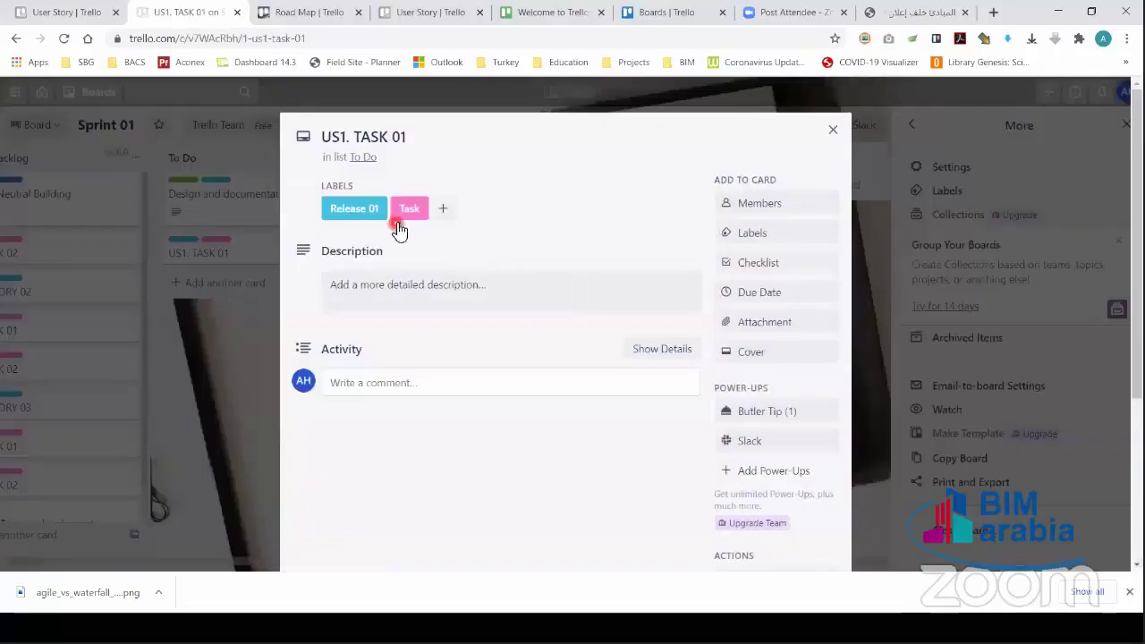
click(833, 131)
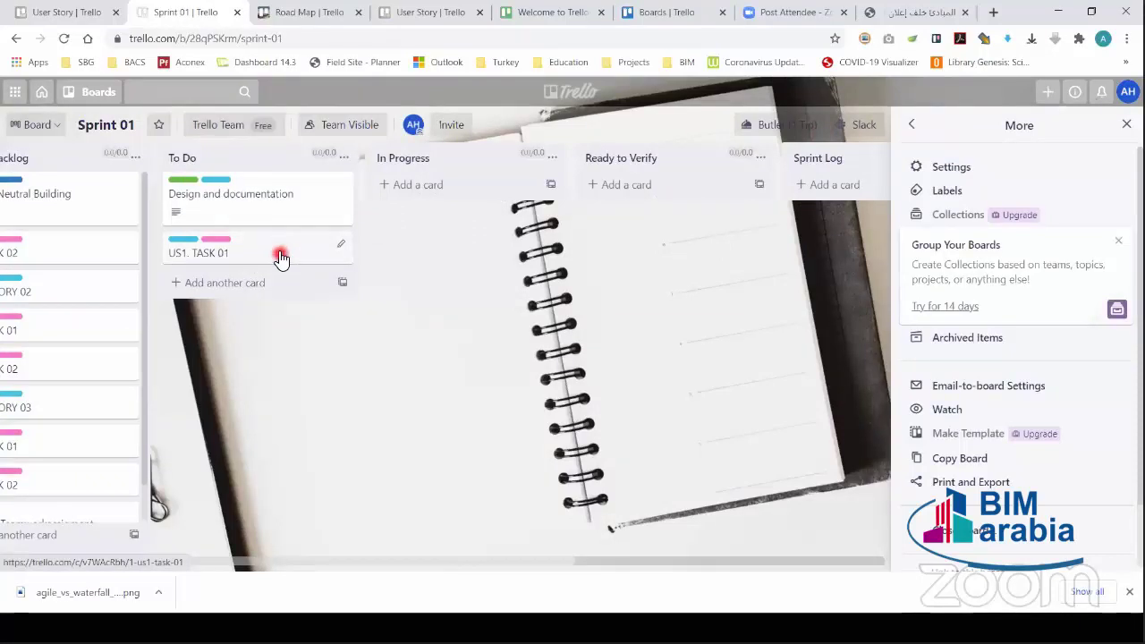
Step: View the member choices available for the US1. TASK 01 card in the To Do list, then close the card
click(279, 256)
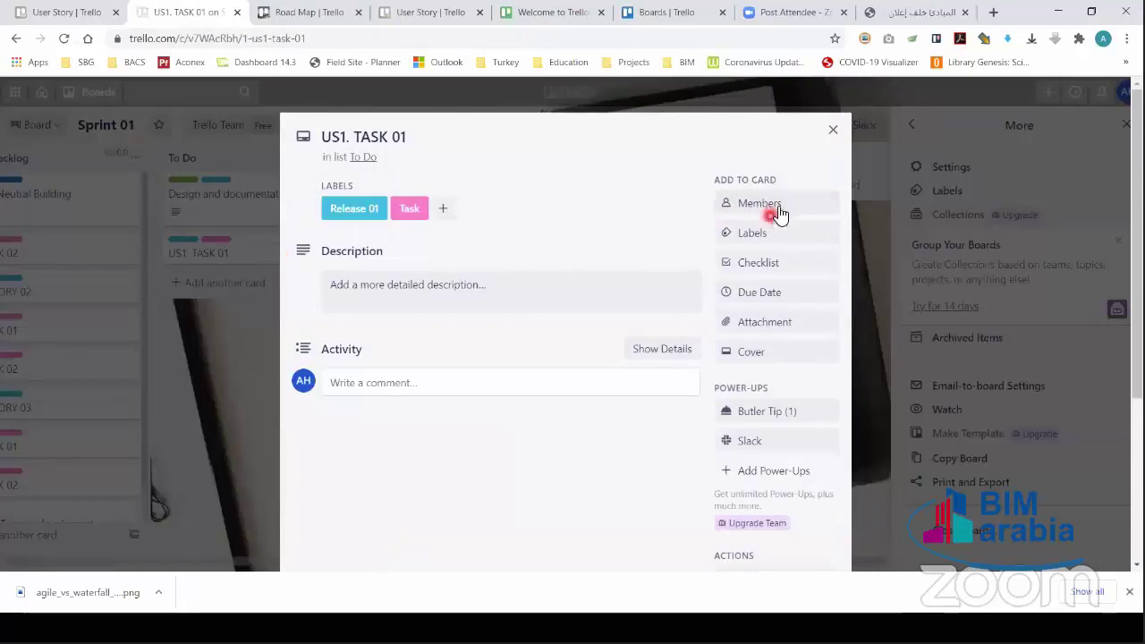
click(701, 131)
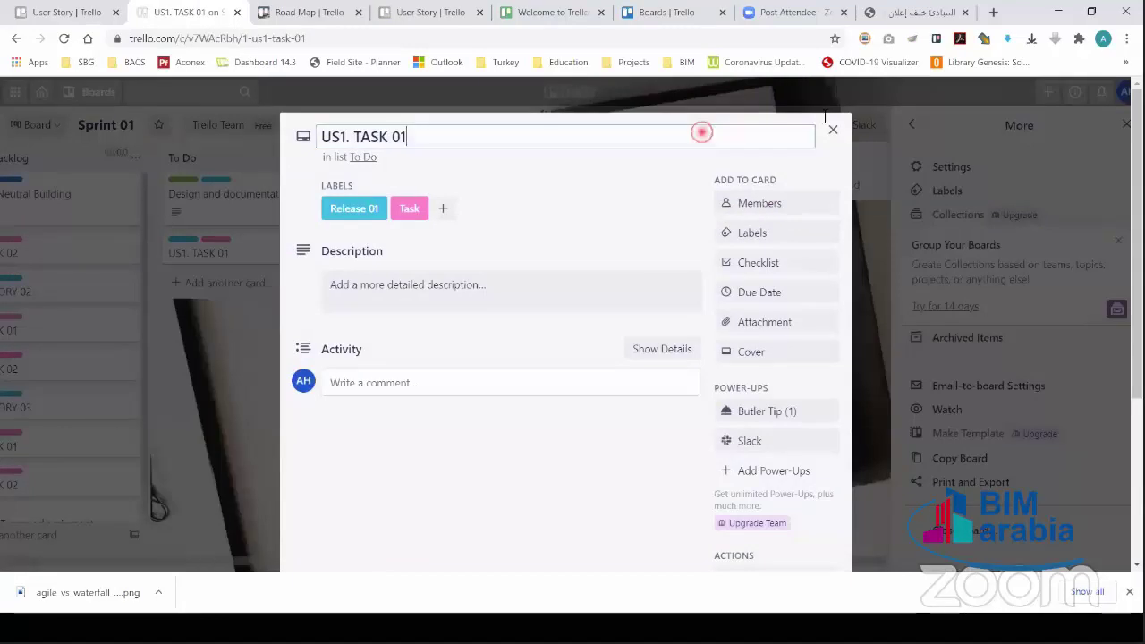
click(761, 211)
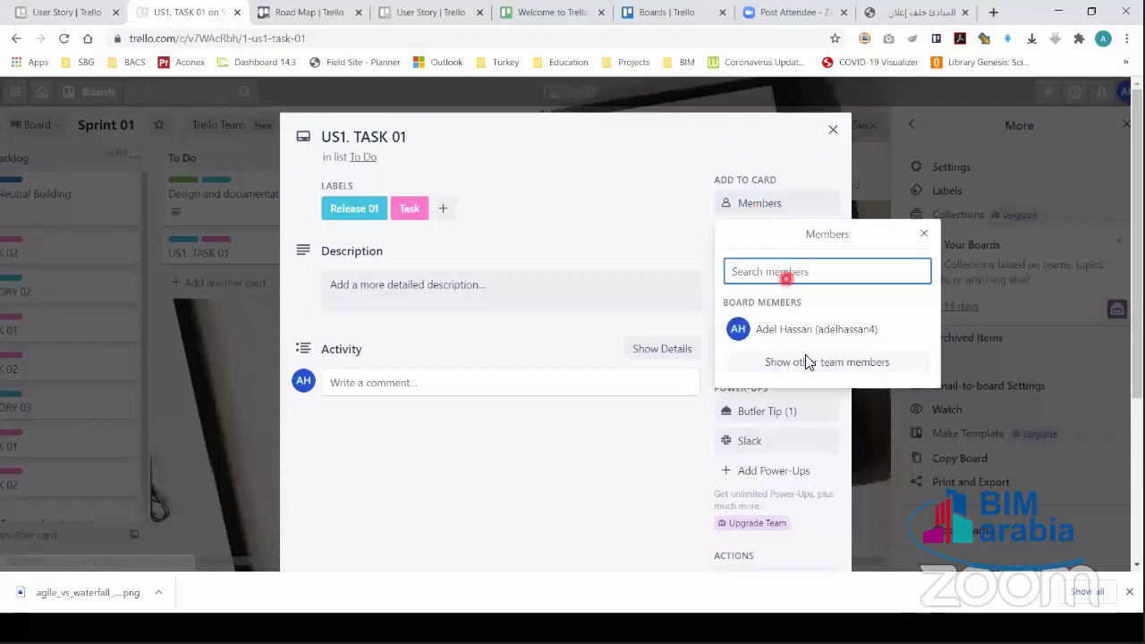
click(783, 272)
click(779, 362)
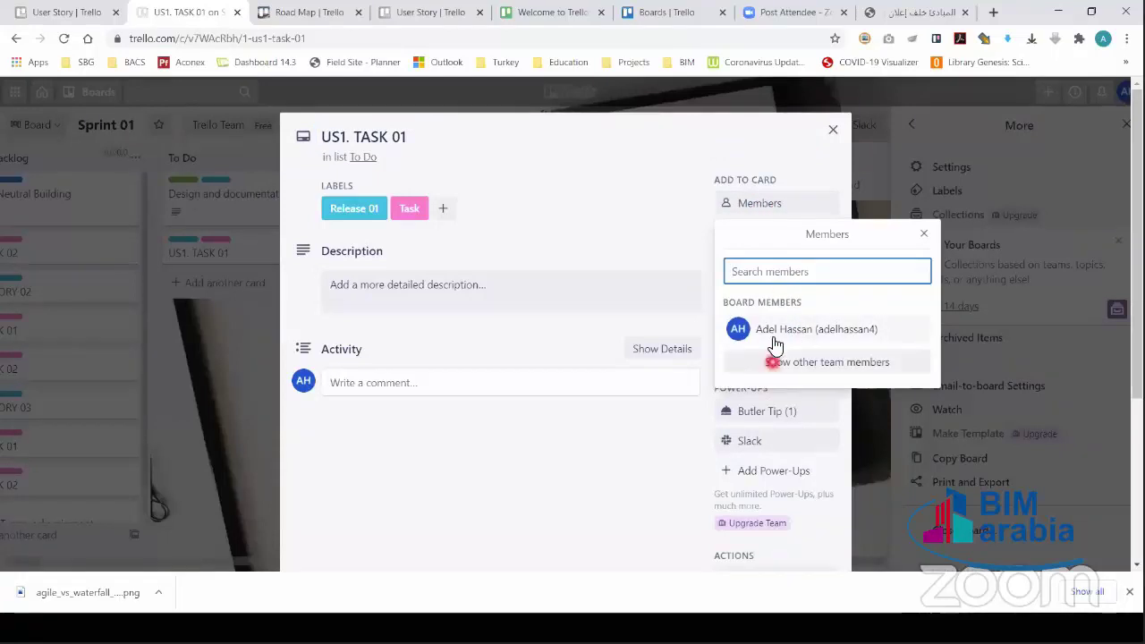
click(779, 330)
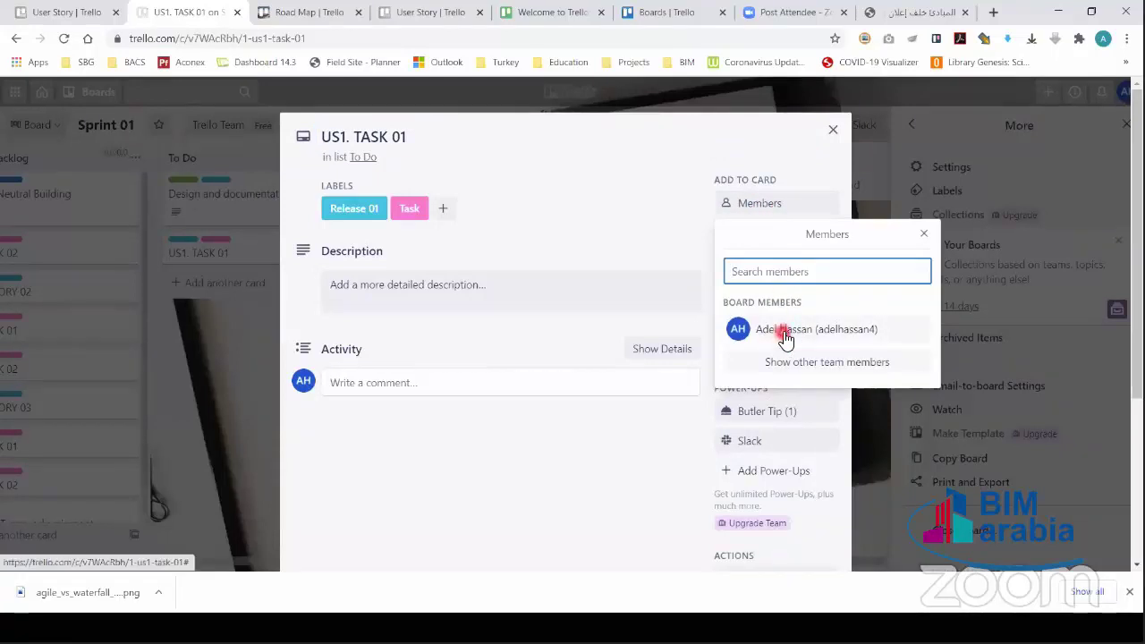
click(779, 330)
click(924, 234)
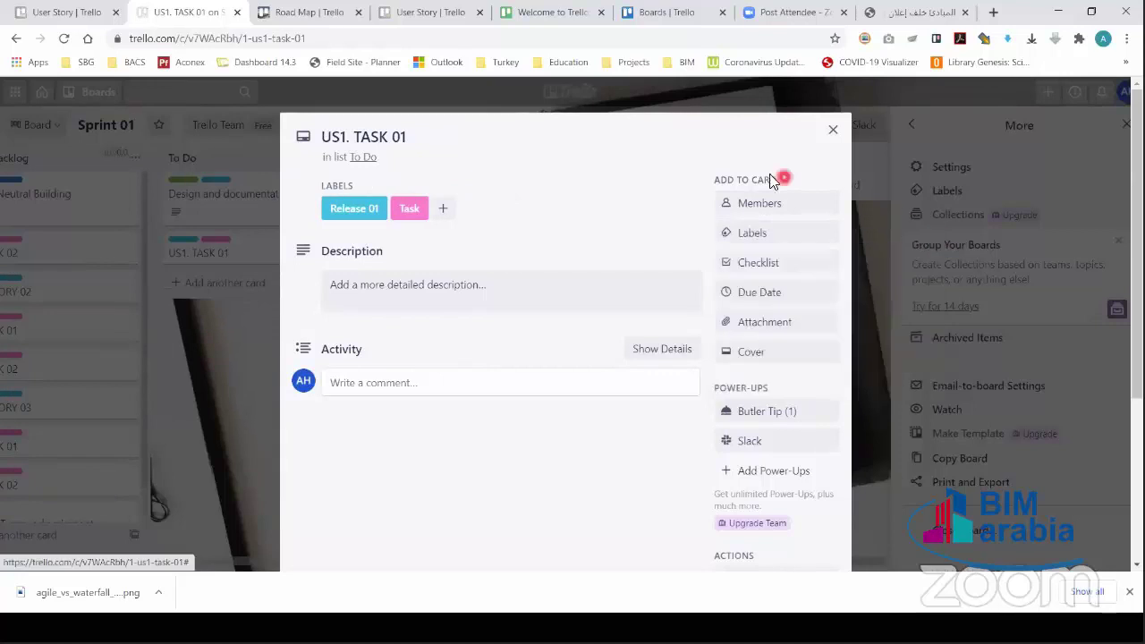
click(662, 129)
click(833, 130)
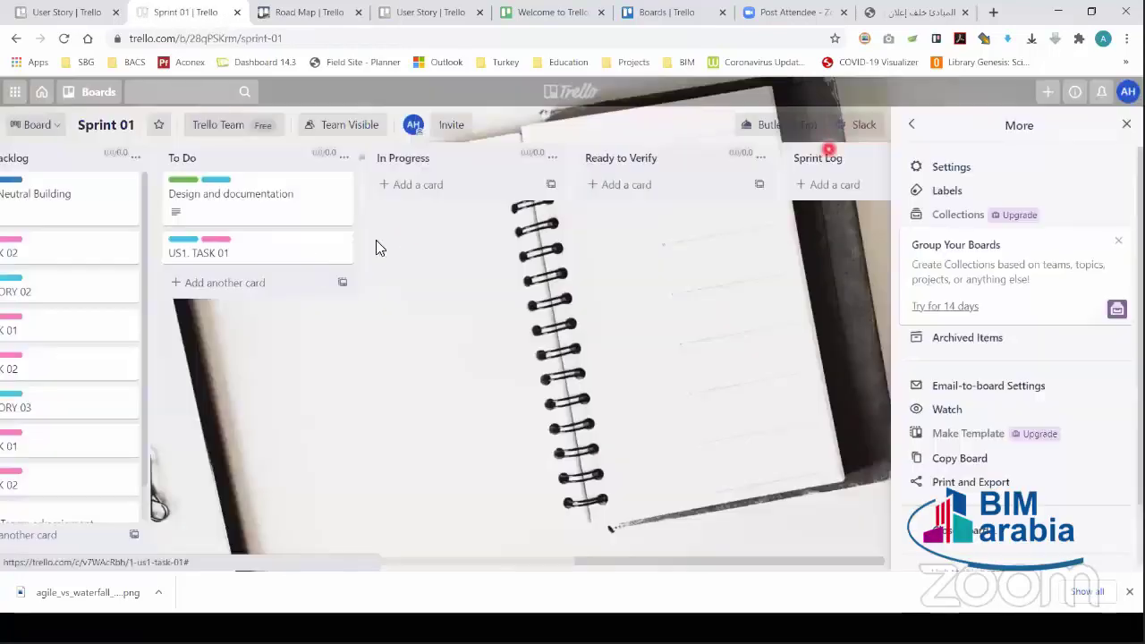
Step: Assign the listed board member to the US1. TASK 01 card and close the card
click(269, 251)
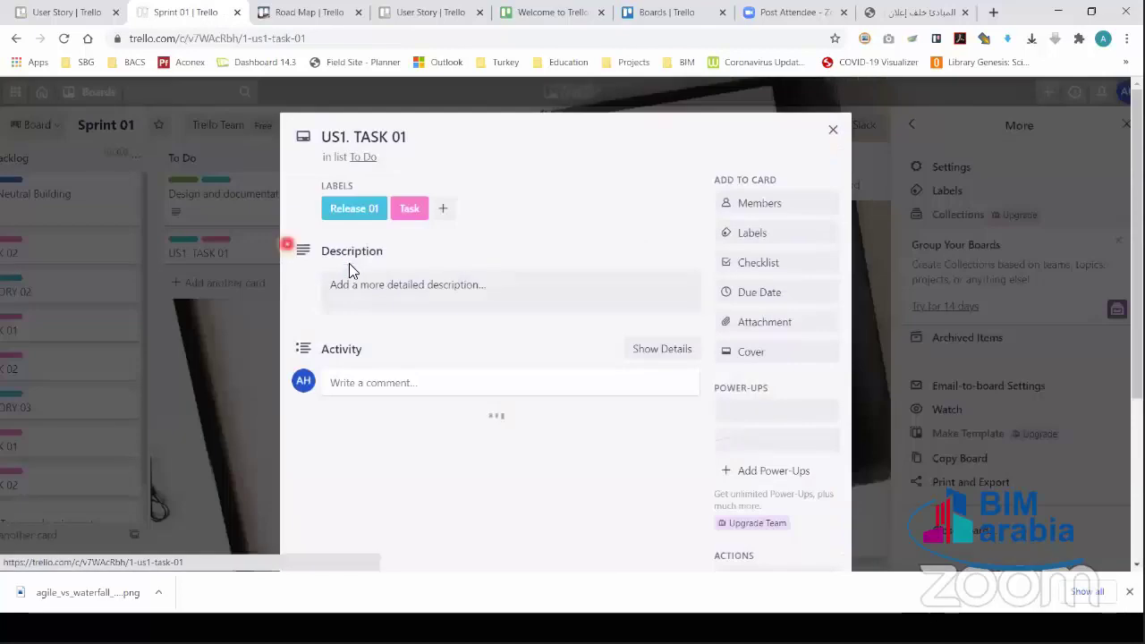
click(746, 205)
click(808, 331)
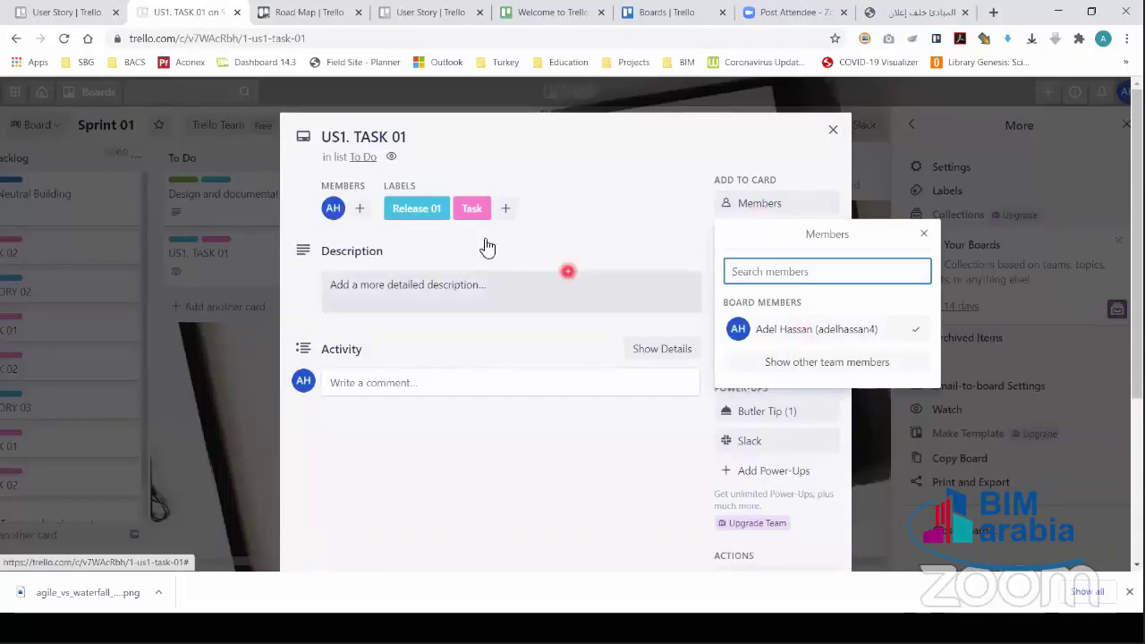
click(924, 233)
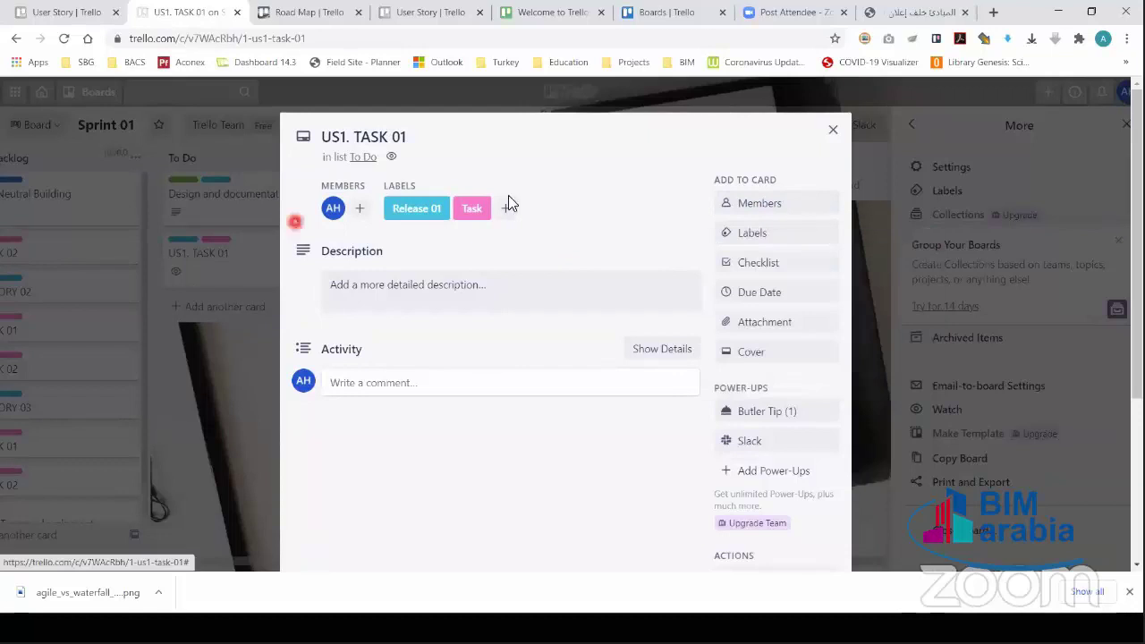
click(833, 130)
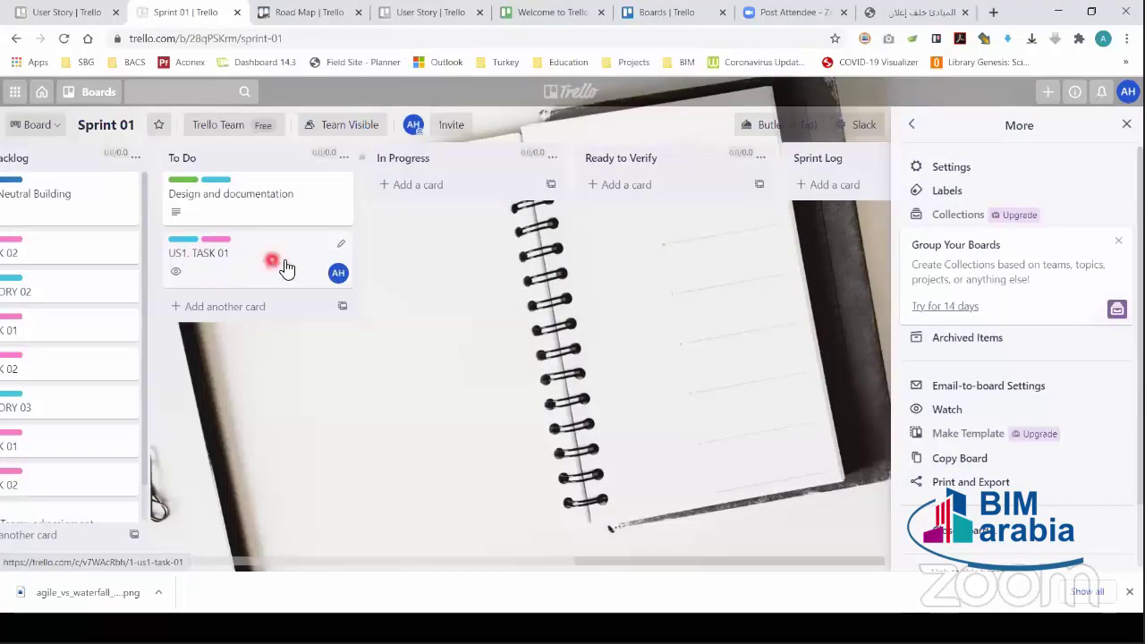
Step: Examine the labels available for the US1. TASK 01 card and return to the Sprint 01 board
click(257, 254)
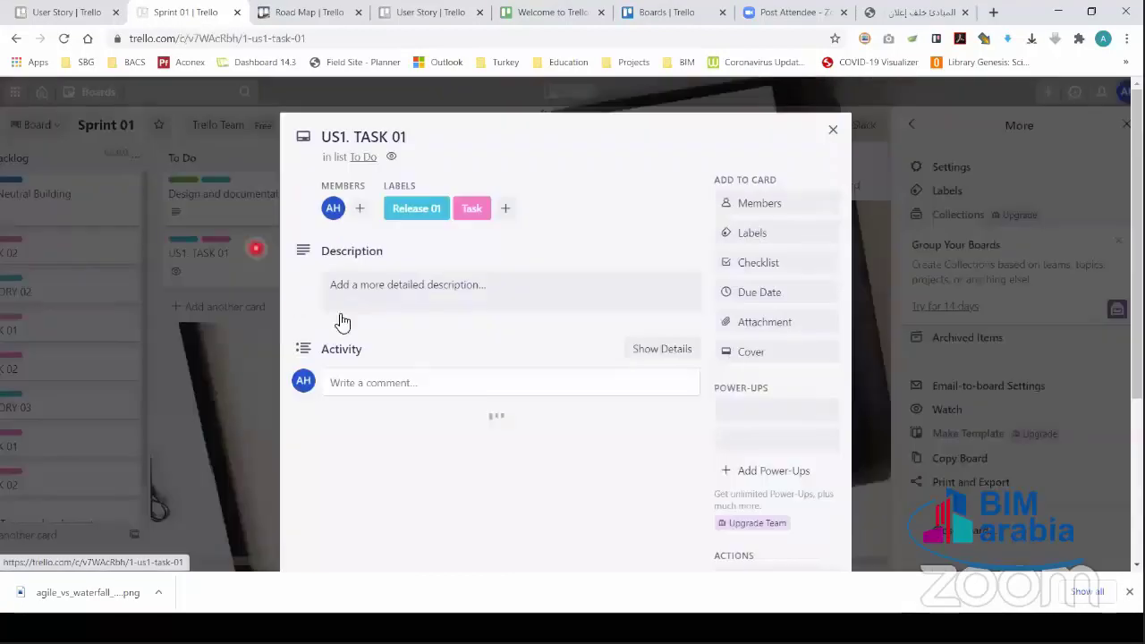
click(767, 235)
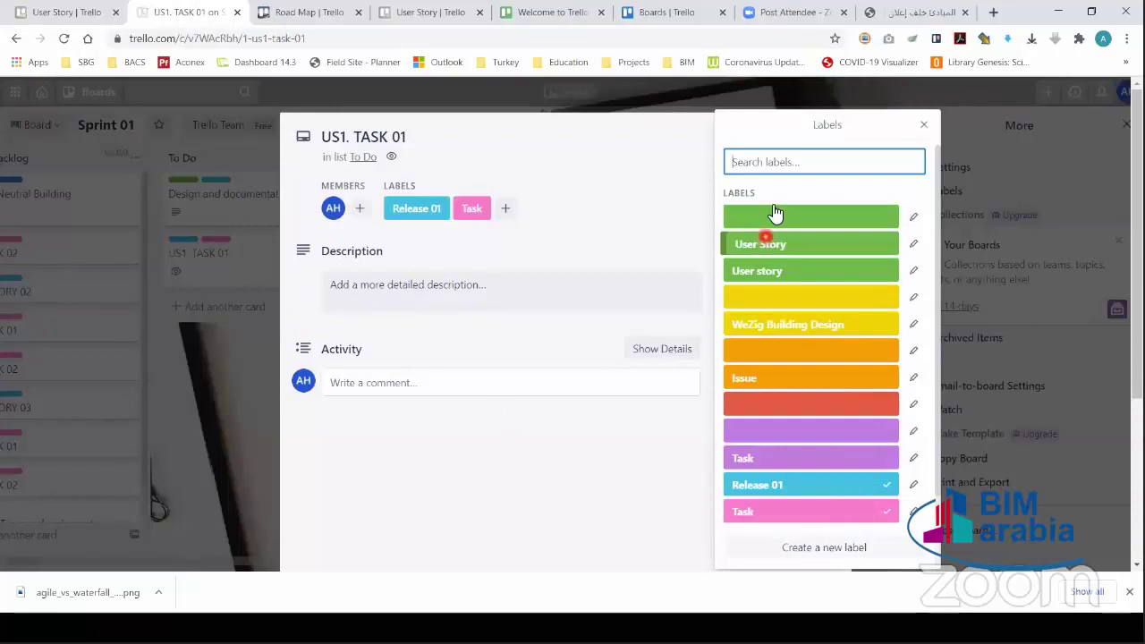
click(775, 214)
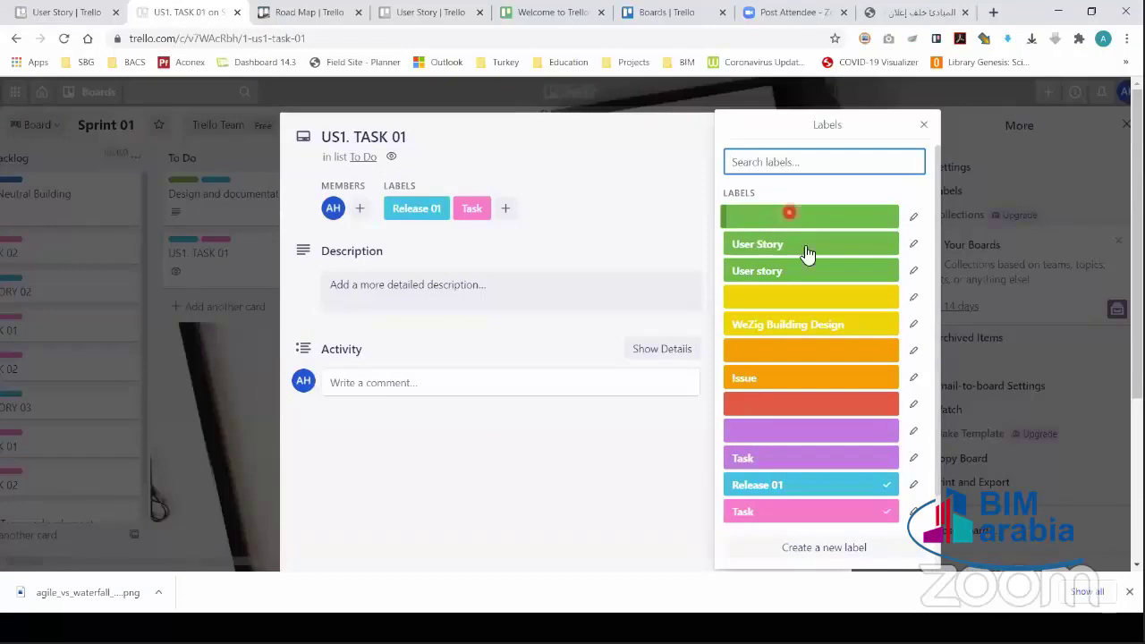
click(754, 495)
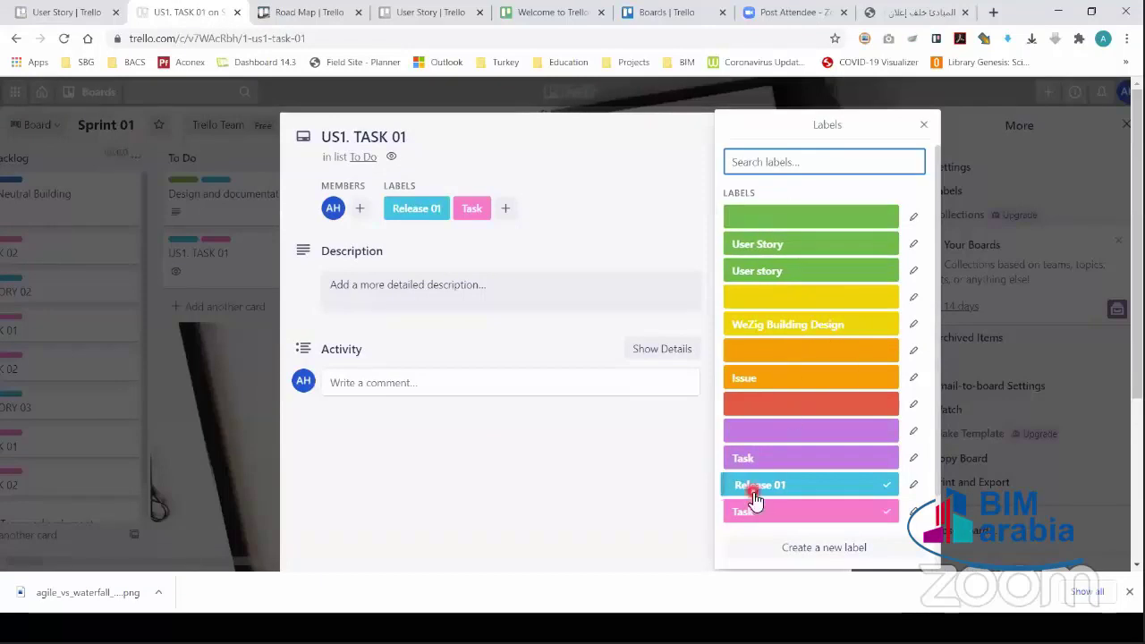
click(836, 288)
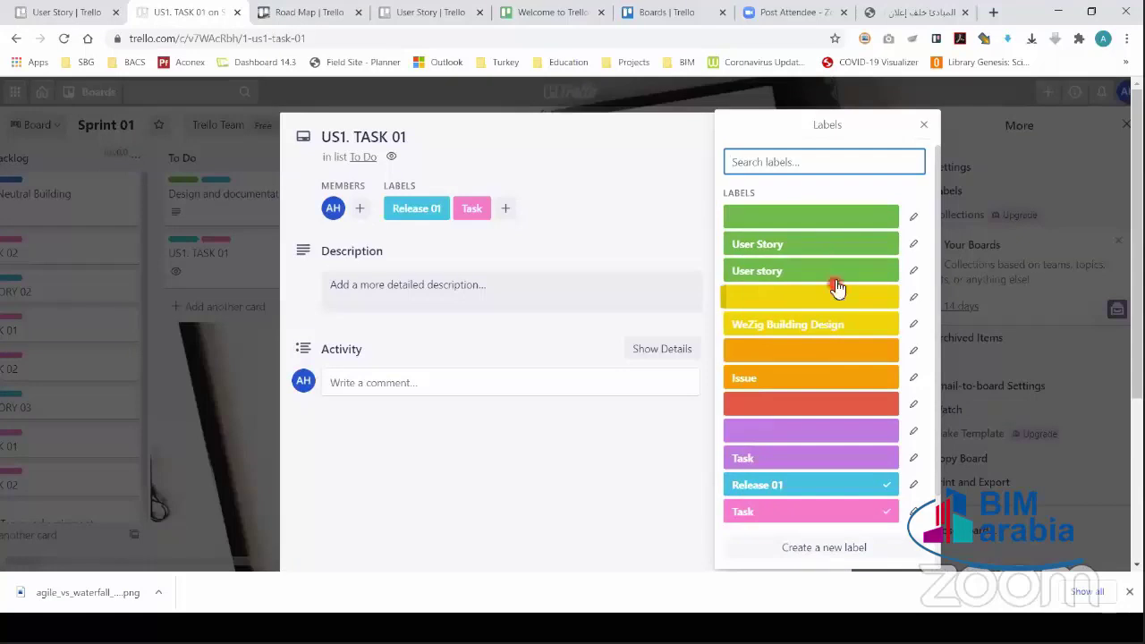
click(832, 247)
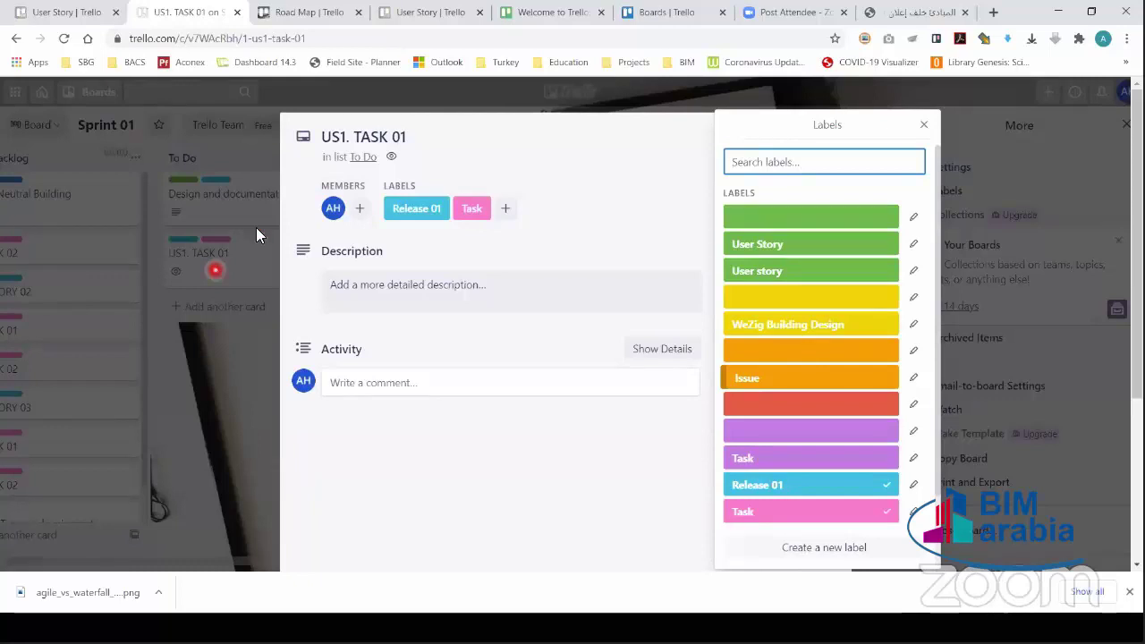
click(923, 124)
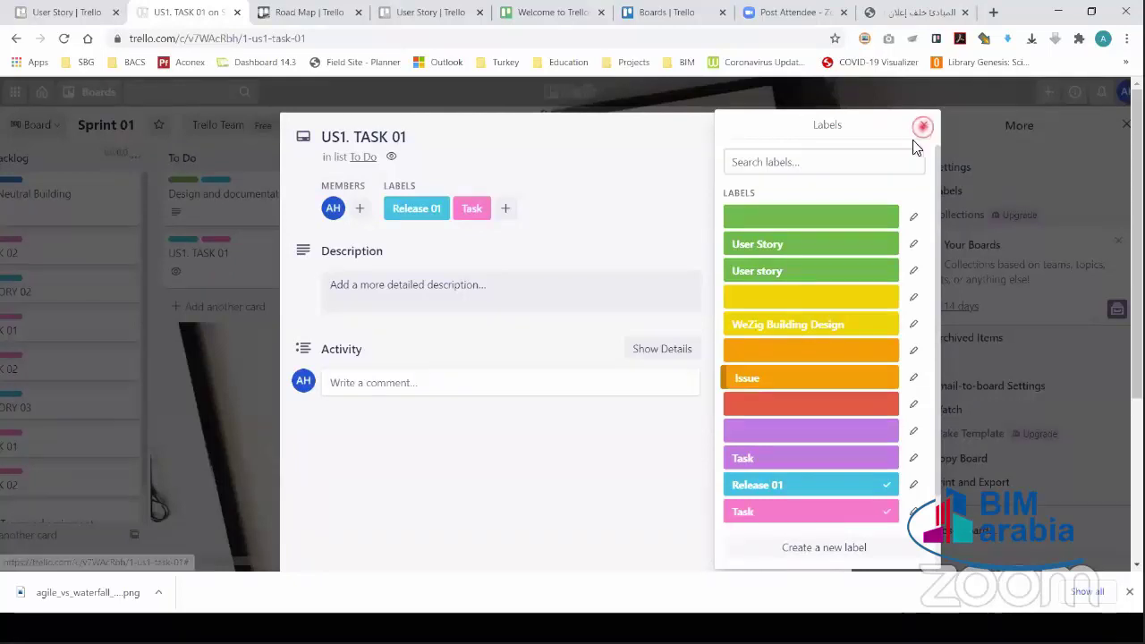
click(219, 311)
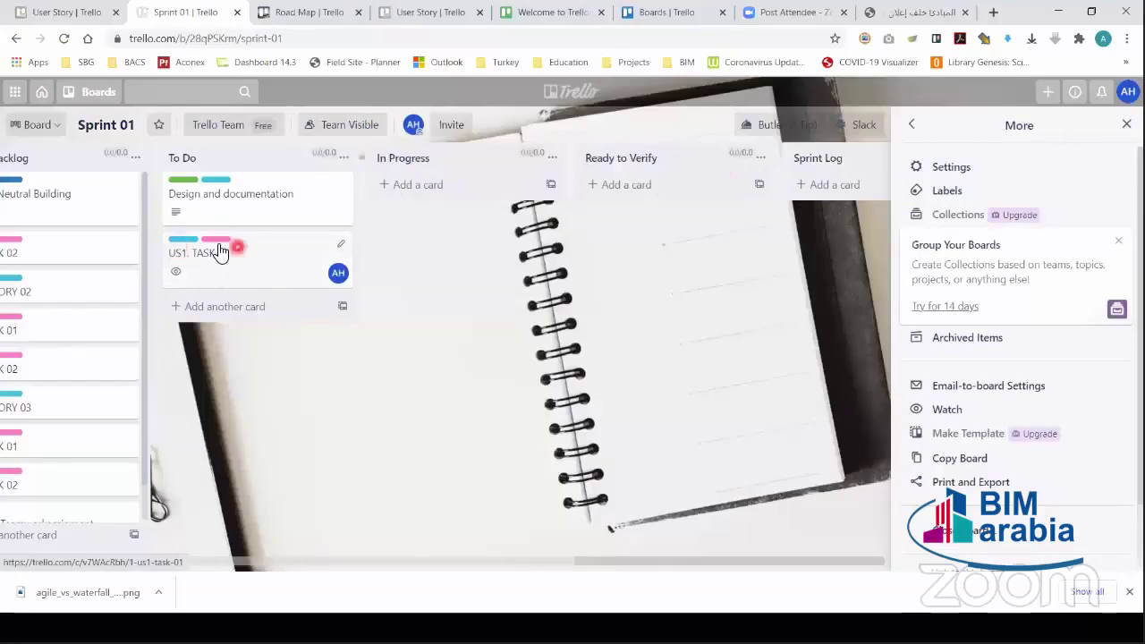
Step: Add the comment "Drawing a plan" to the US1. TASK 01 card
click(273, 280)
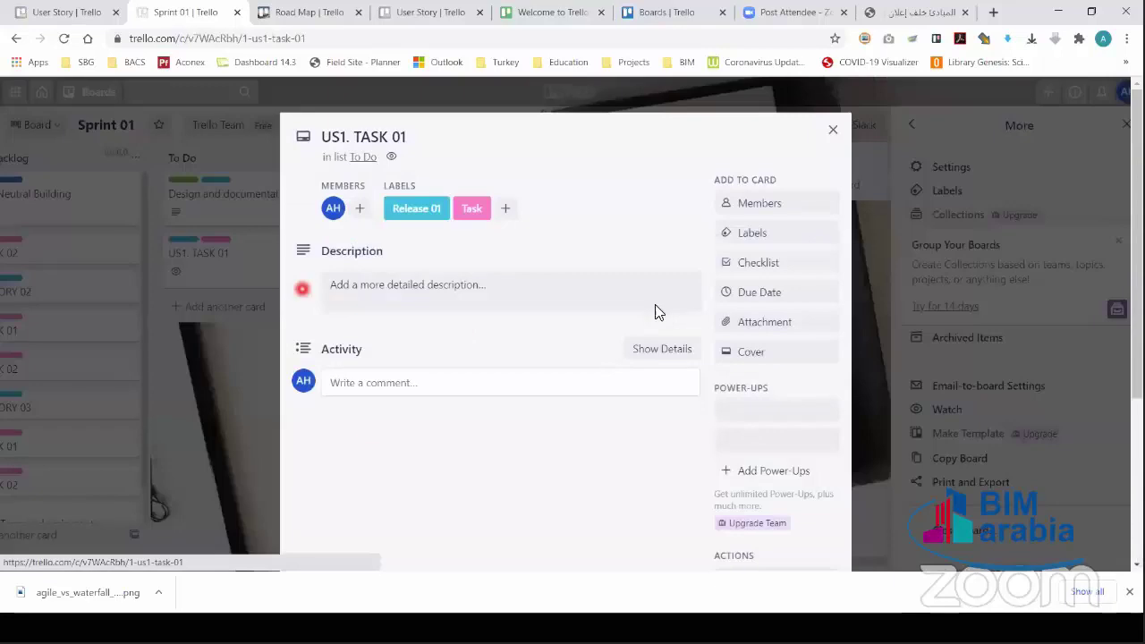
click(365, 388)
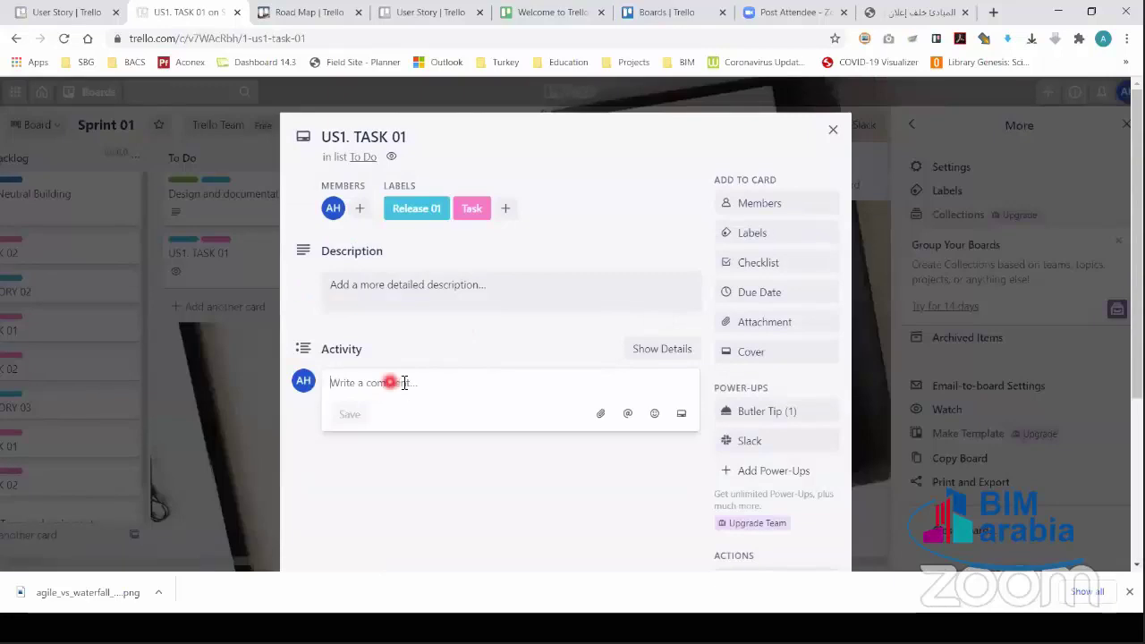
text(Drawing a m)
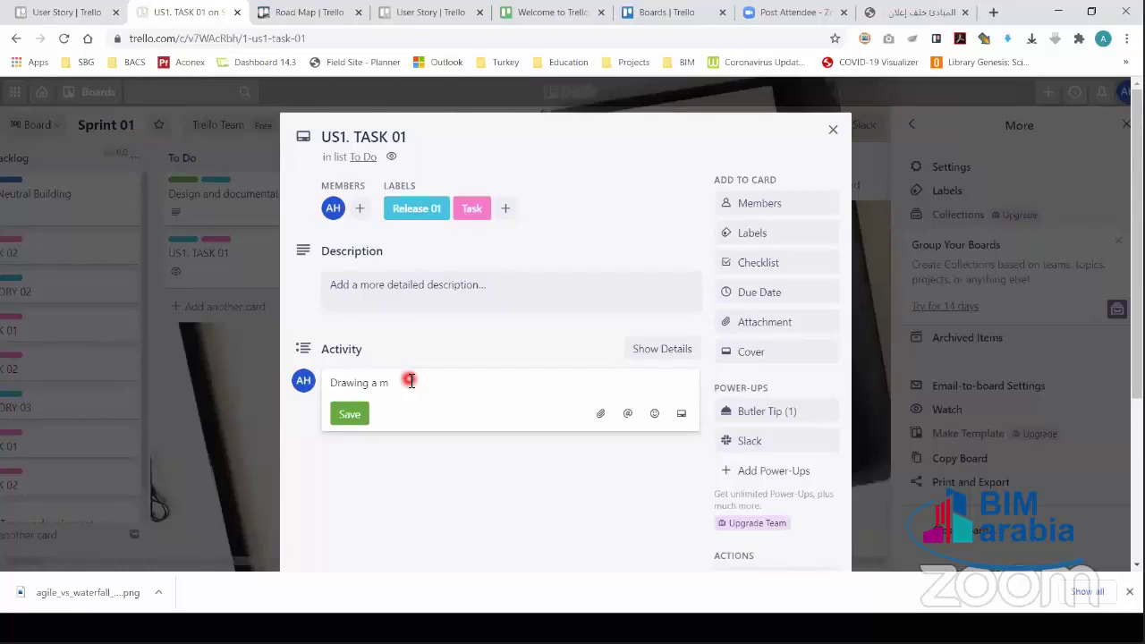
key(BackSpace)
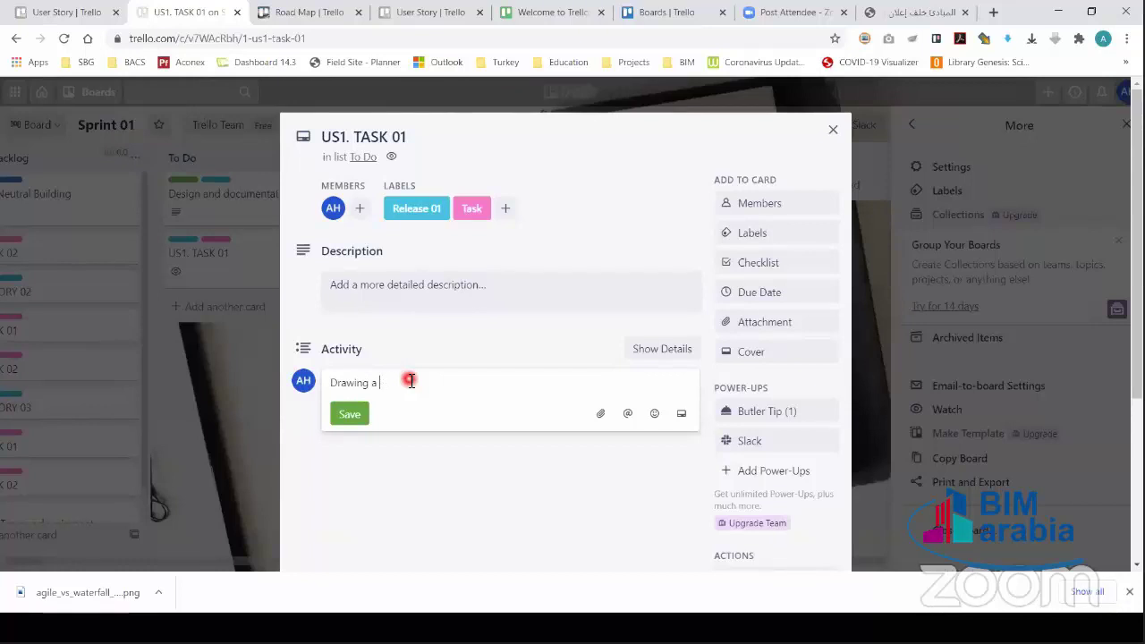
click(350, 417)
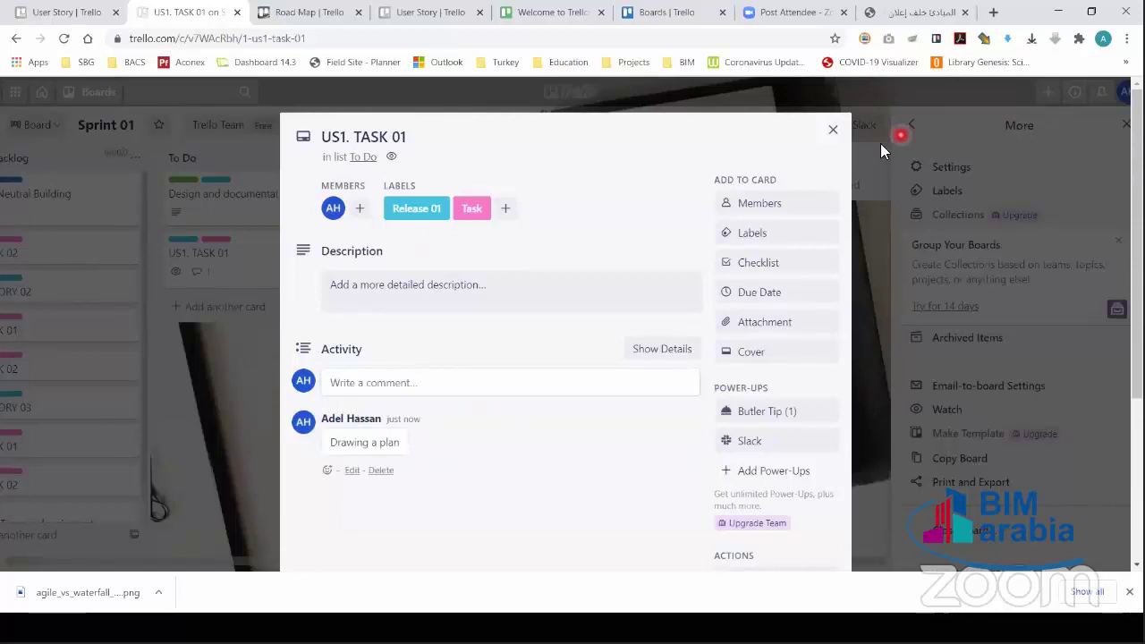
Step: Save "Drawing a plan" as the US1. TASK 01 card's description and close the card
click(436, 385)
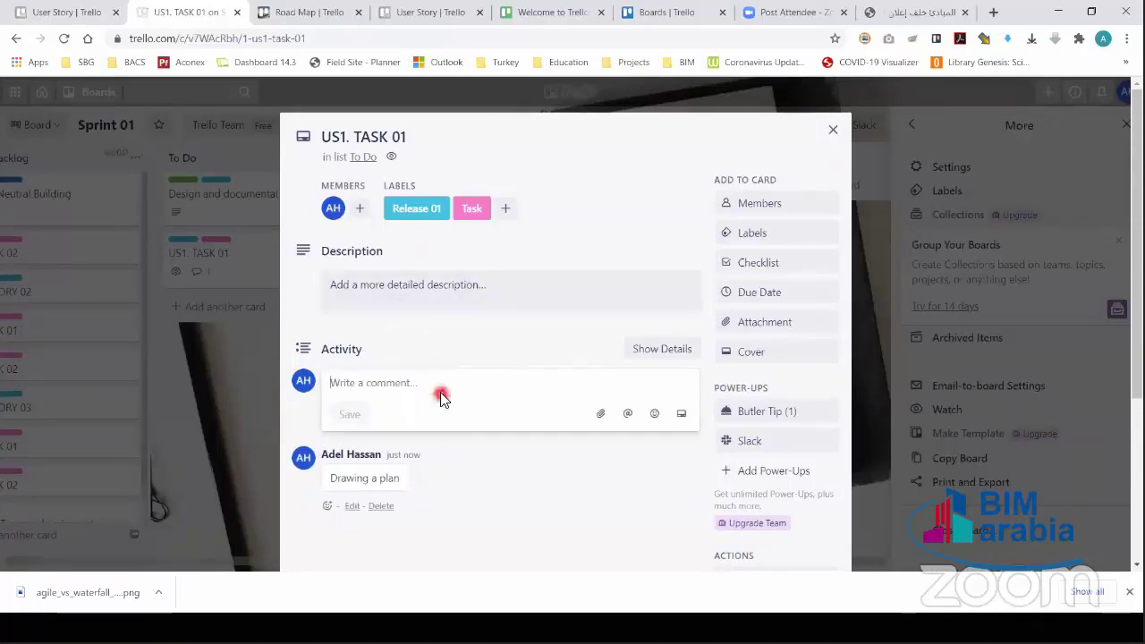
click(523, 286)
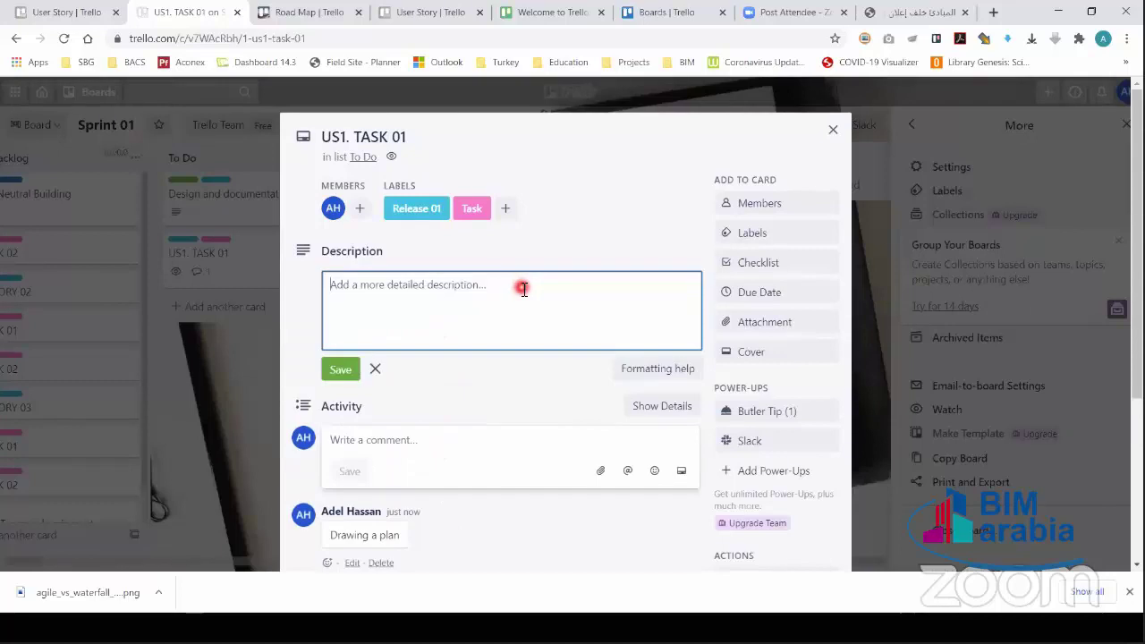
text(Drawing a pl)
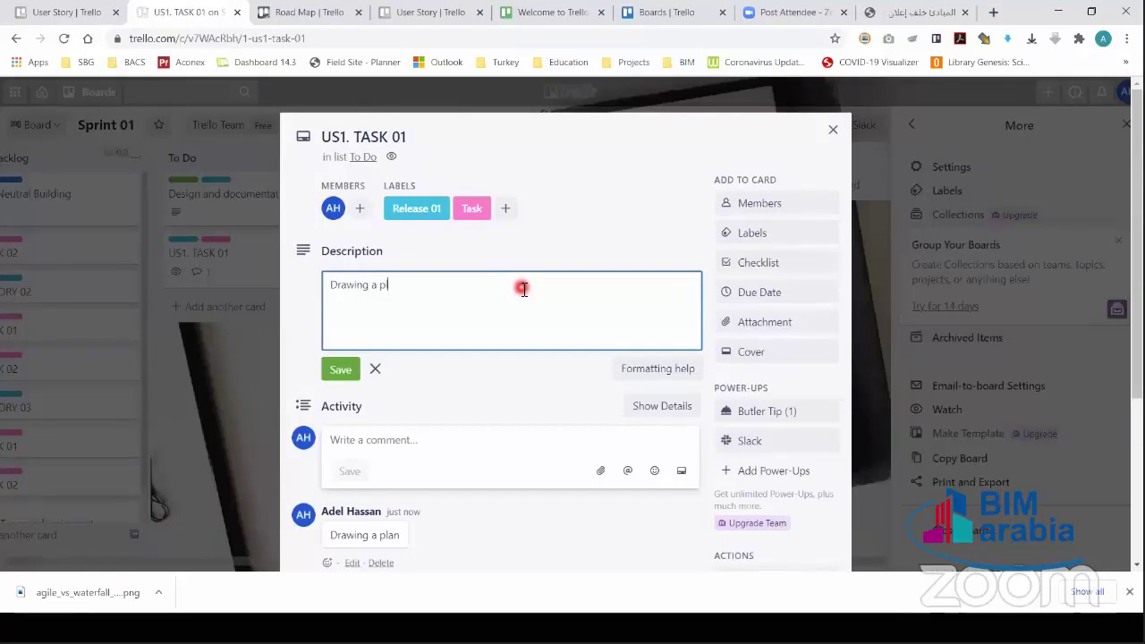
text(an)
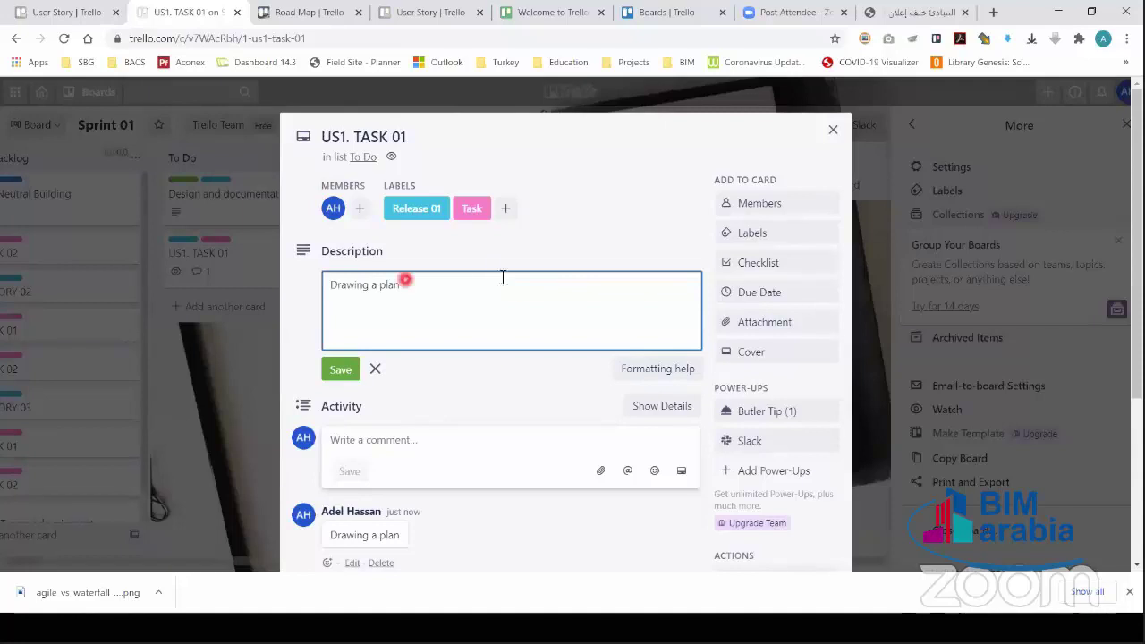
click(339, 369)
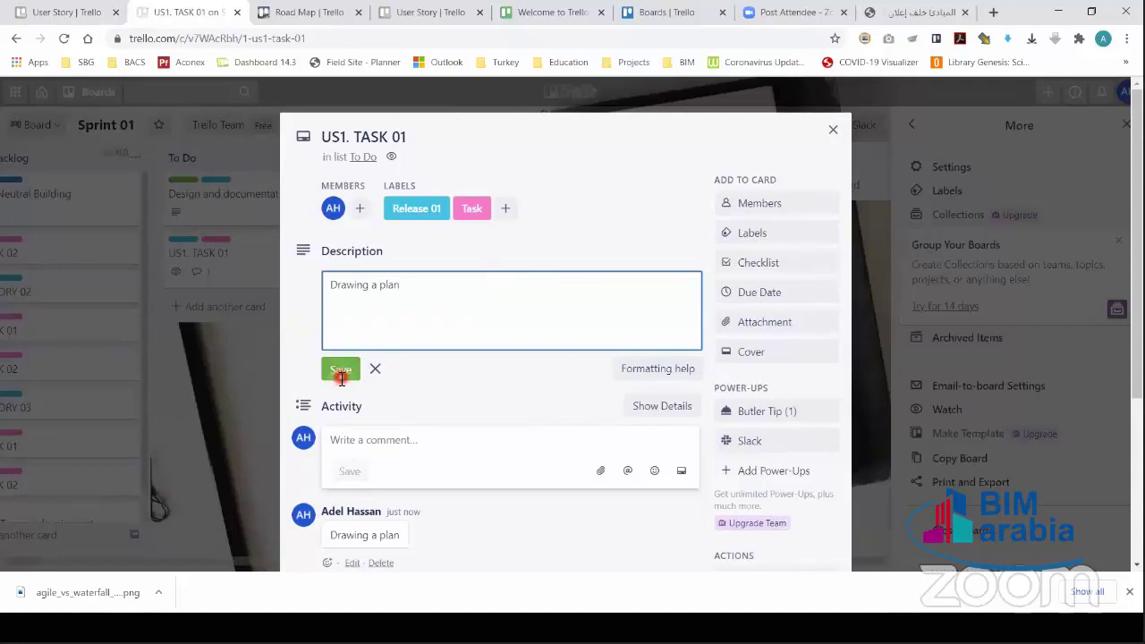
click(833, 129)
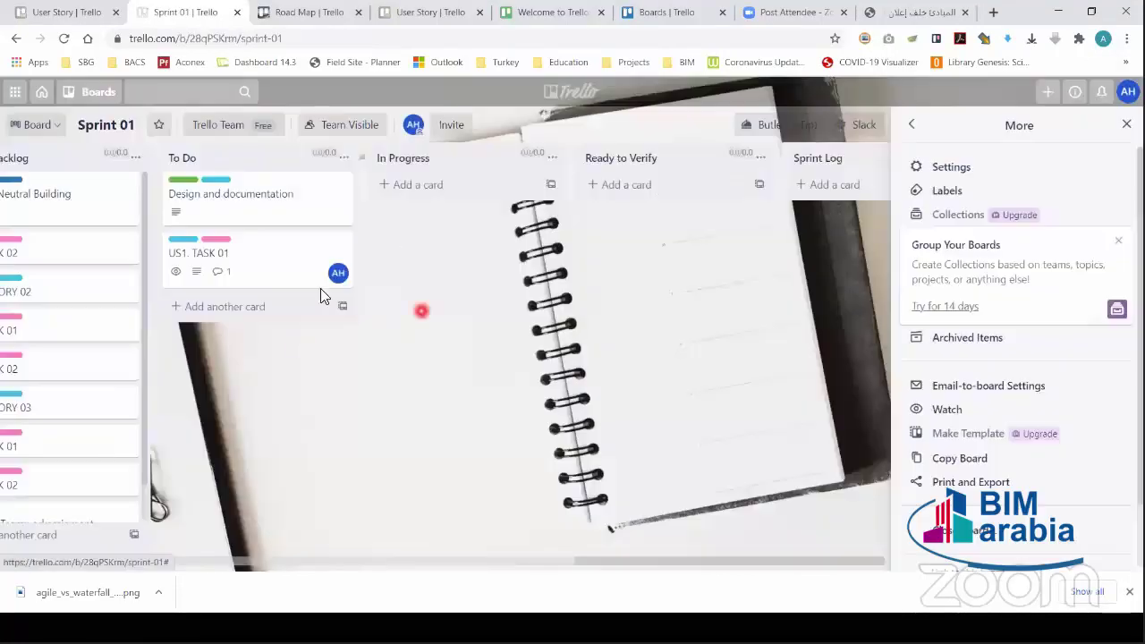
Step: Examine the due date and attachment options of the US1. TASK 01 card without saving any change
click(219, 269)
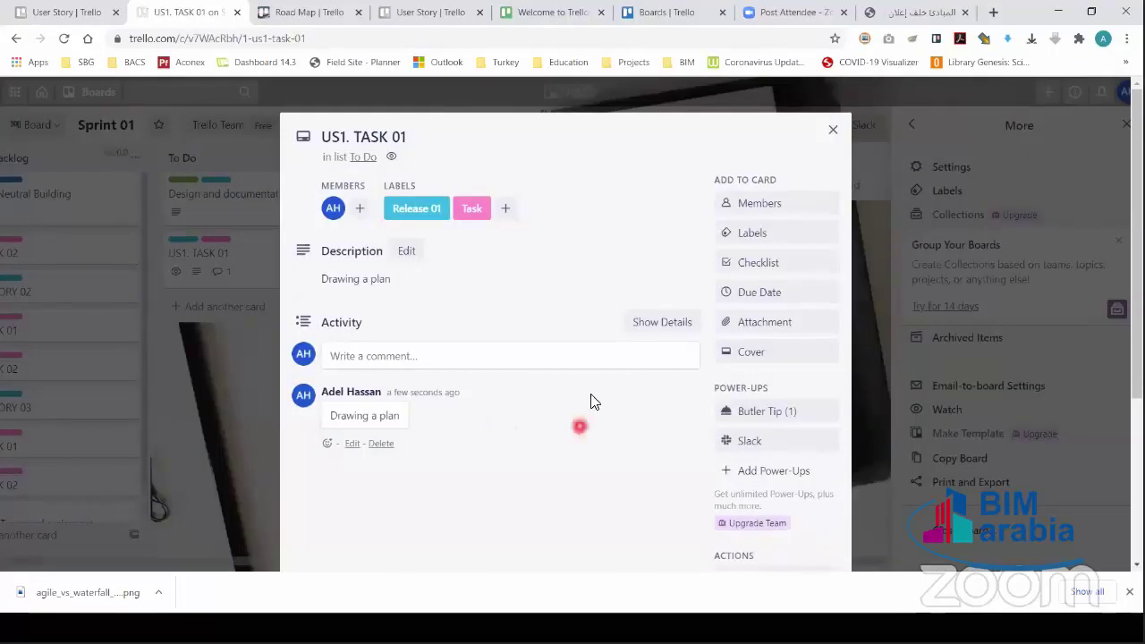
click(774, 298)
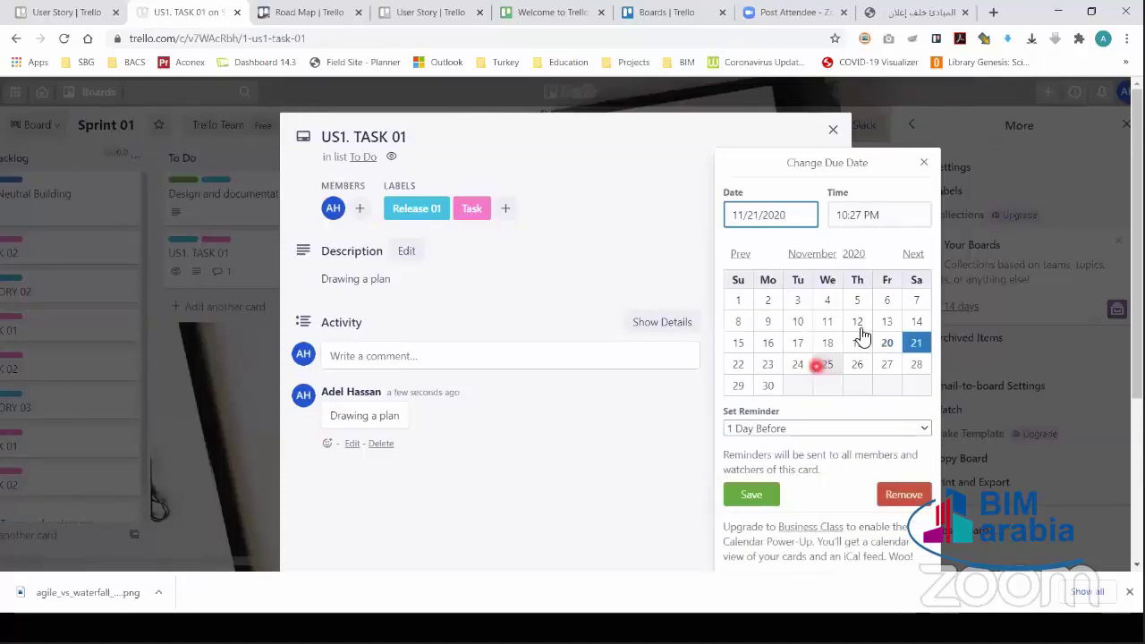
click(857, 343)
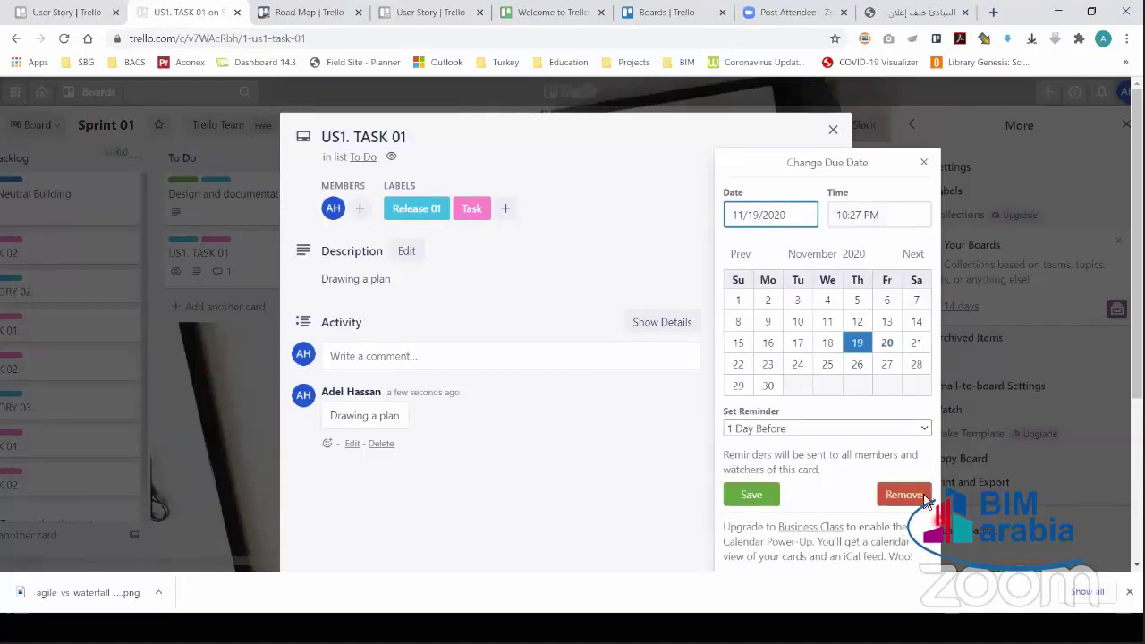
click(924, 162)
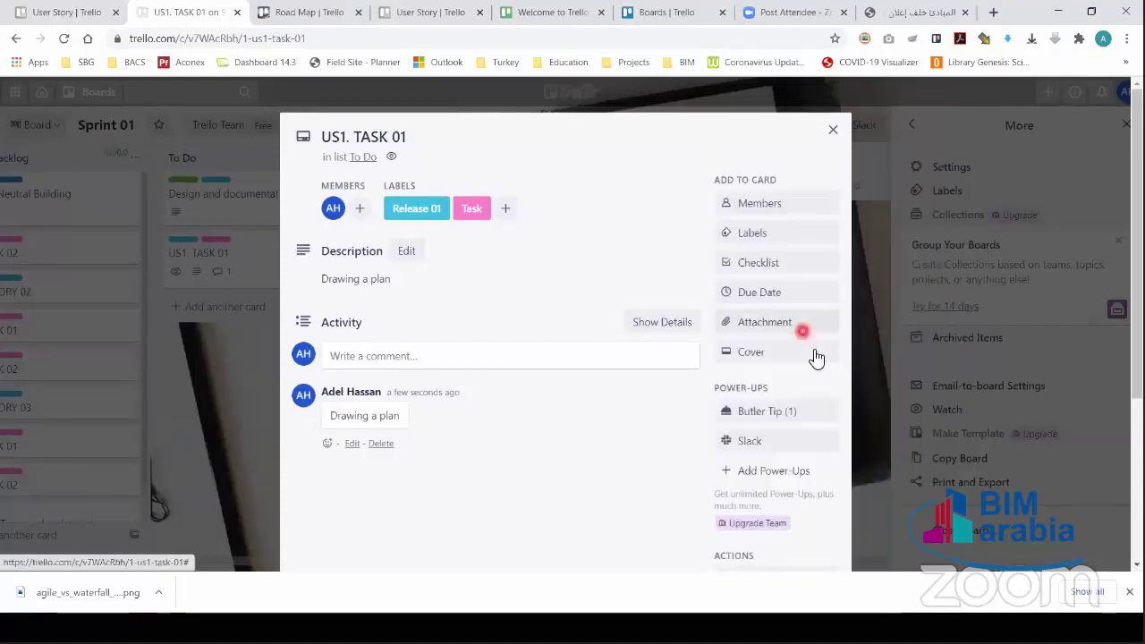
click(784, 324)
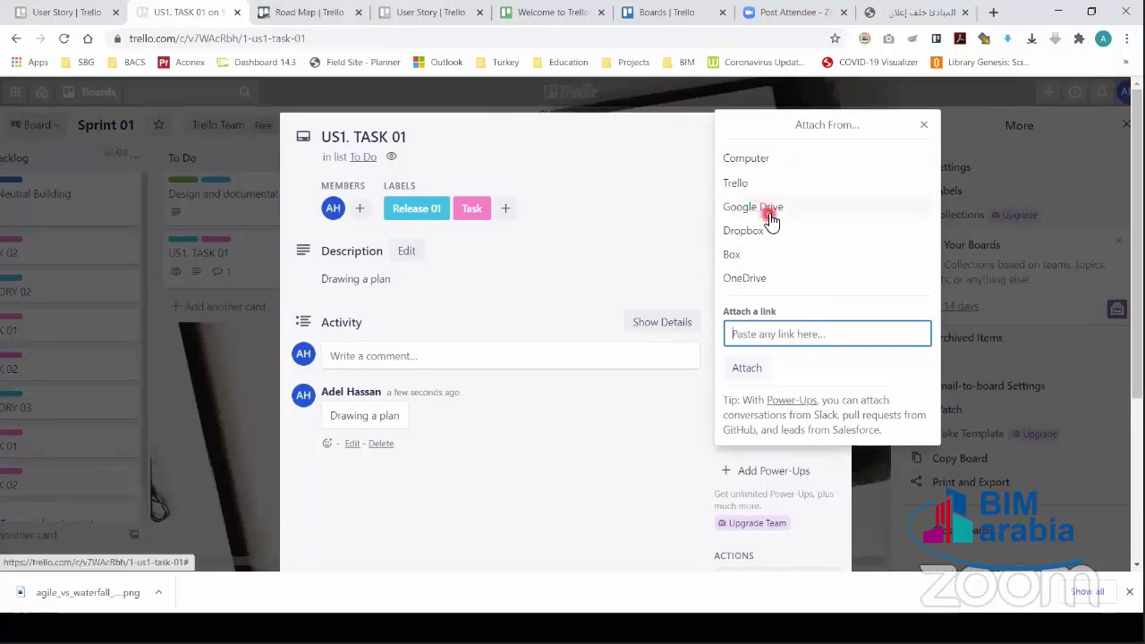
click(591, 478)
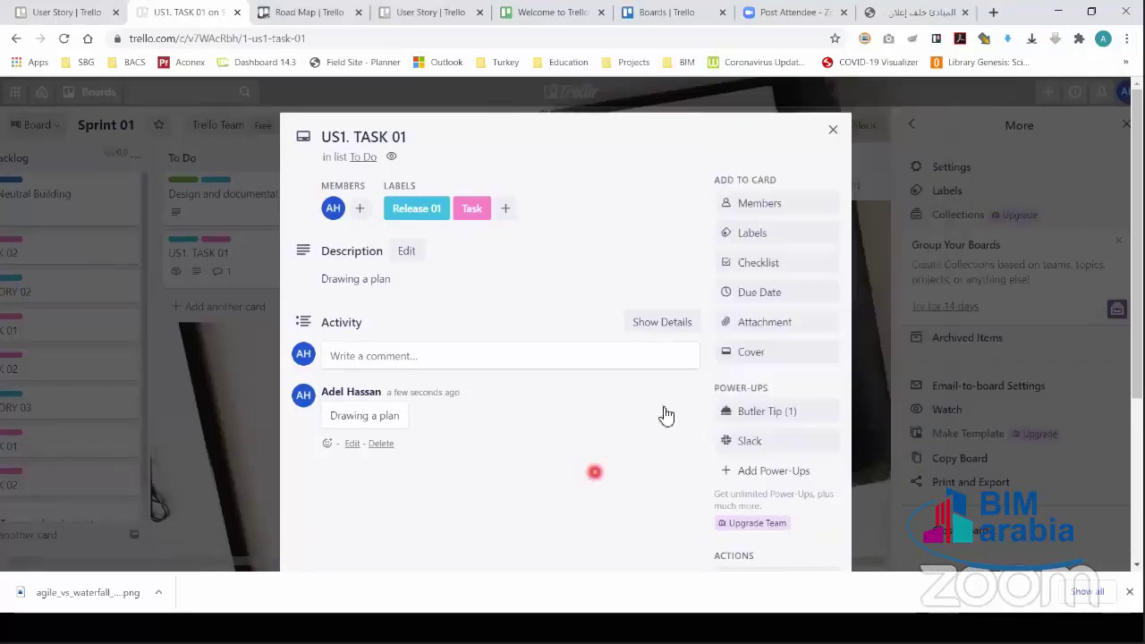
Step: Give the US1. TASK 01 card an orange cover
click(780, 354)
click(832, 311)
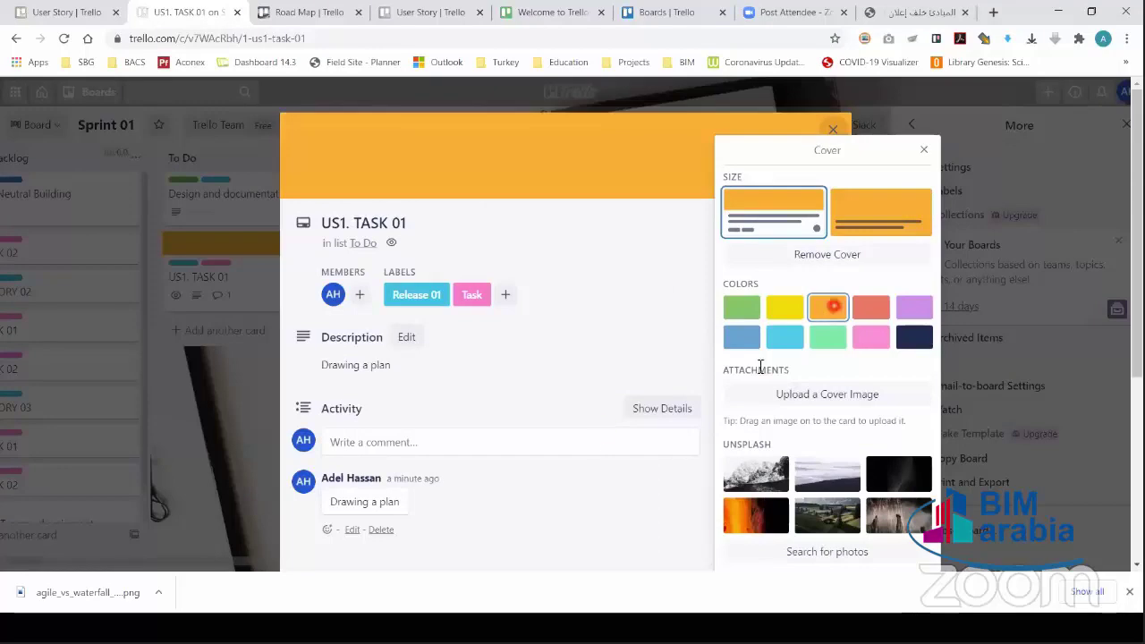
click(583, 532)
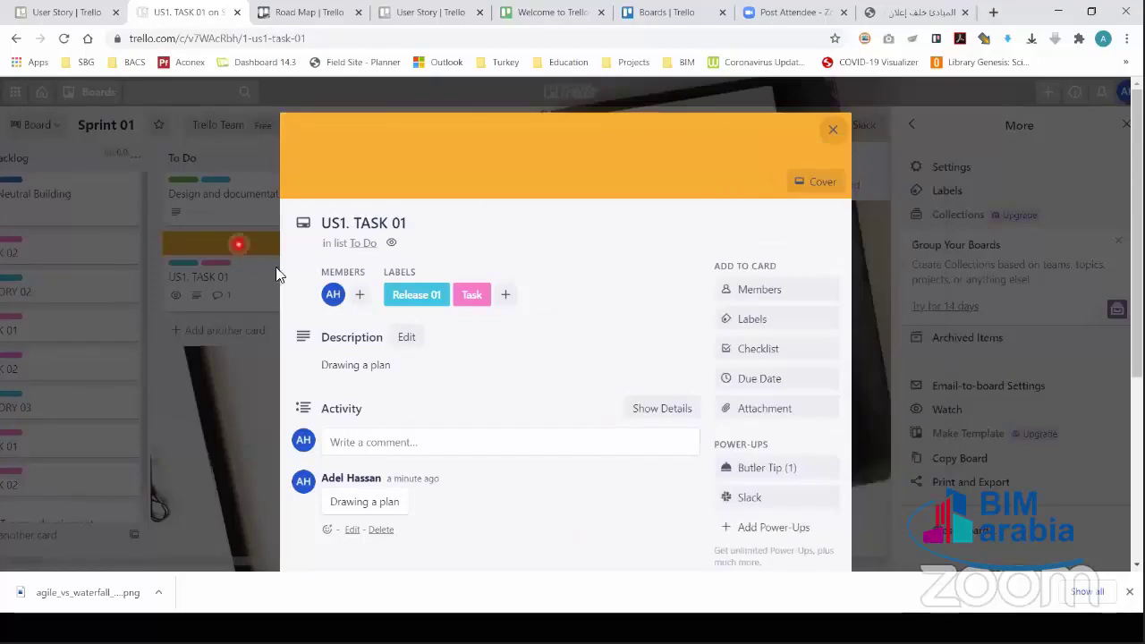
Step: Examine the card actions and the available destination boards for moving US1. TASK 01, and return to the Sprint 01 board
scroll(784, 429, down, 1)
scroll(780, 399, down, 1)
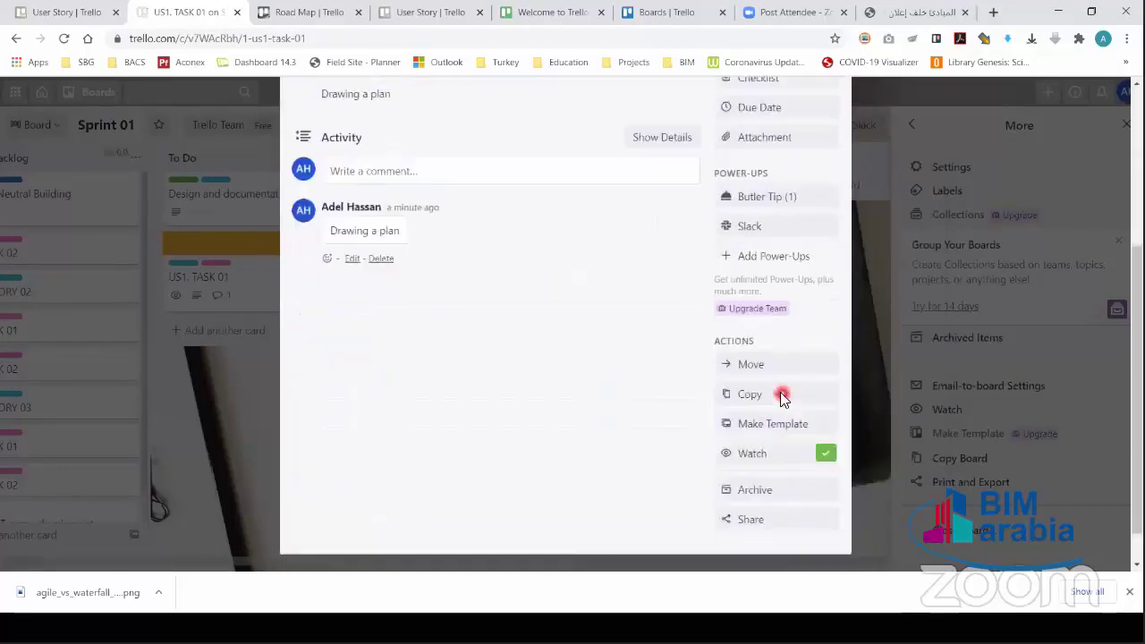
scroll(754, 409, down, 1)
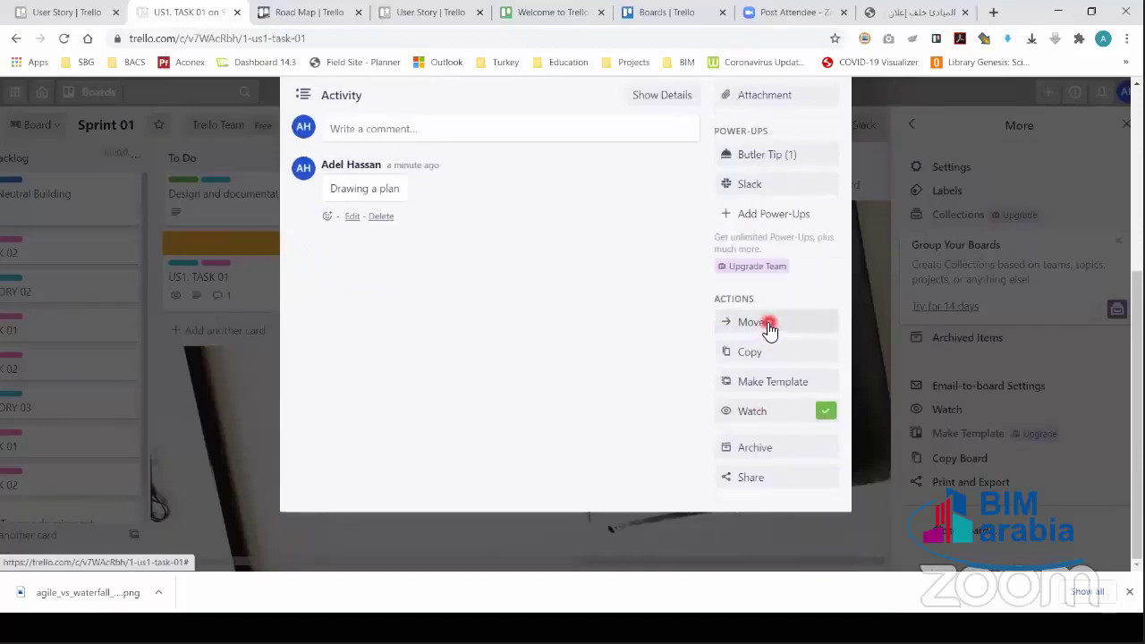
click(758, 325)
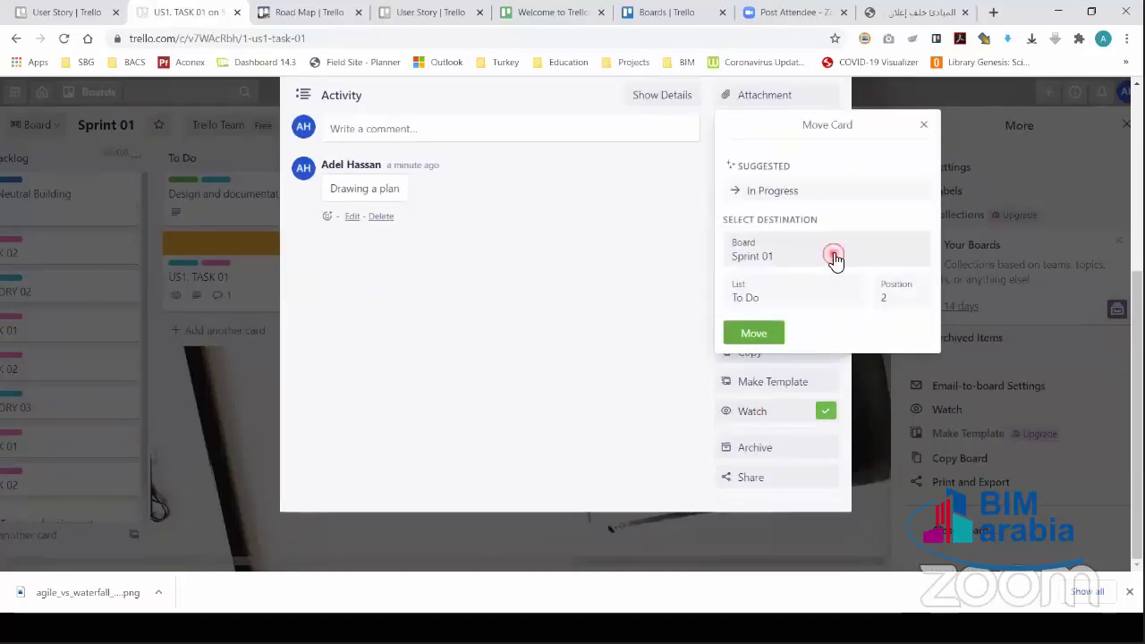
click(830, 256)
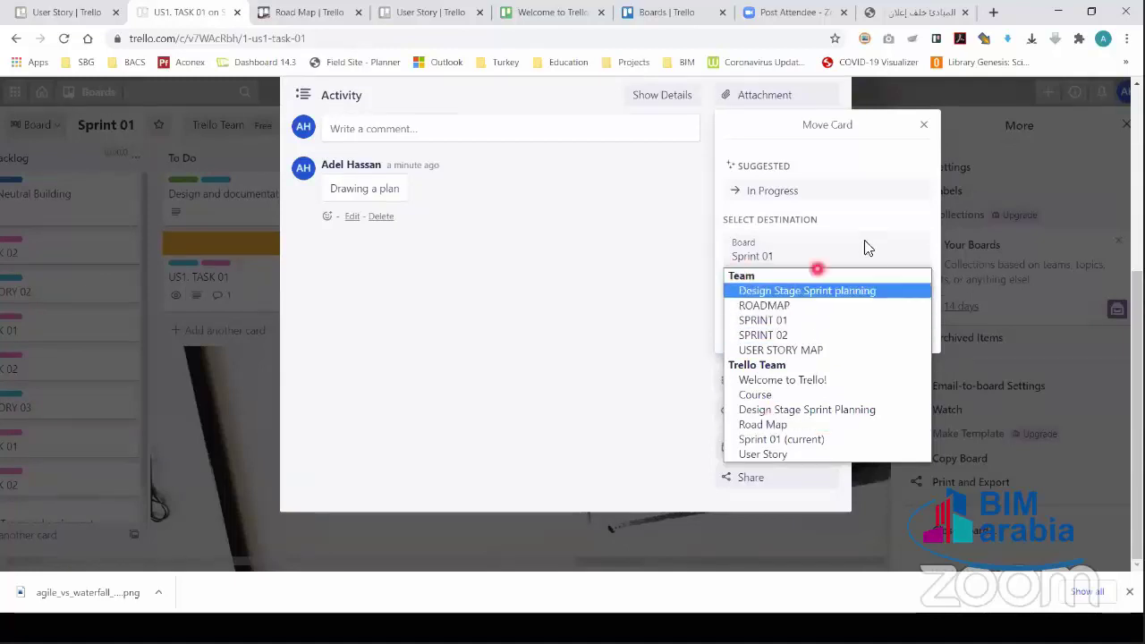
click(832, 255)
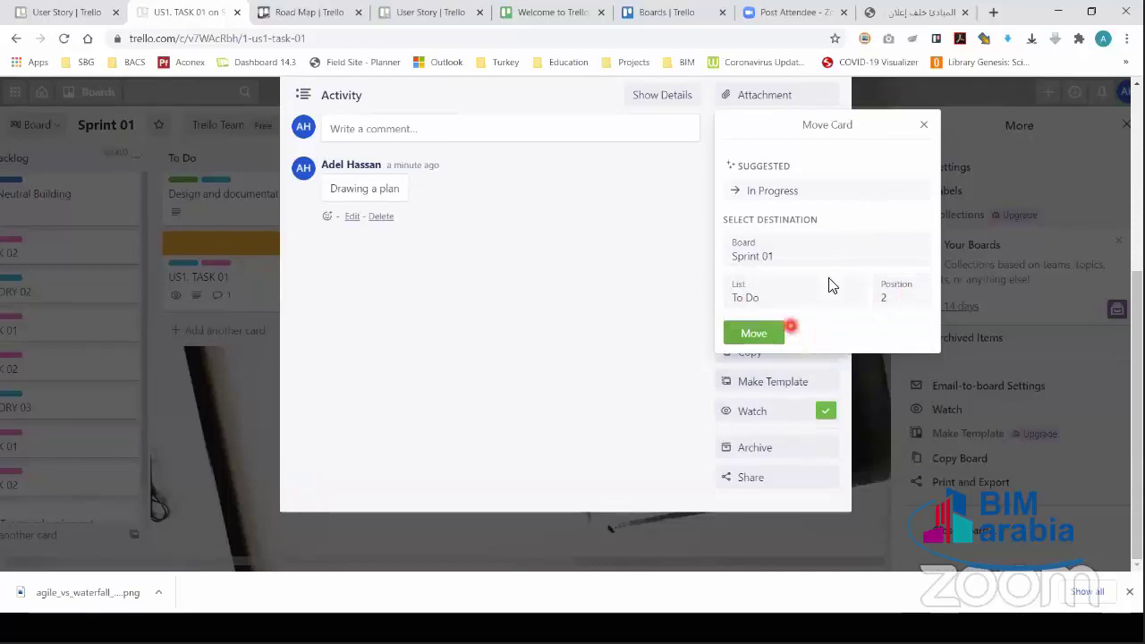
click(925, 126)
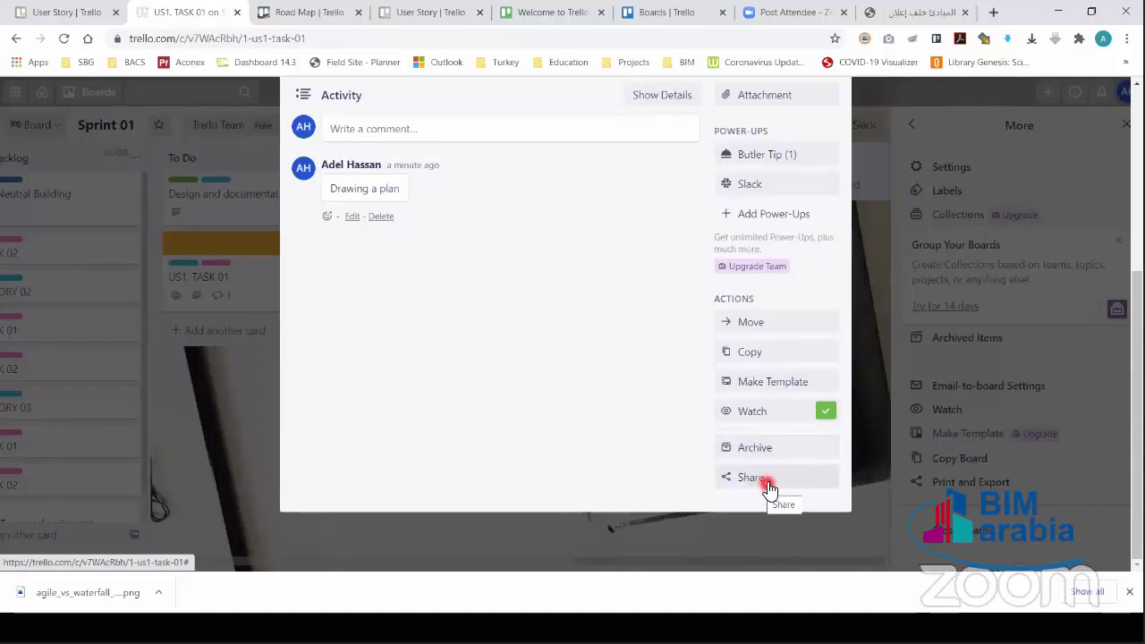
click(249, 407)
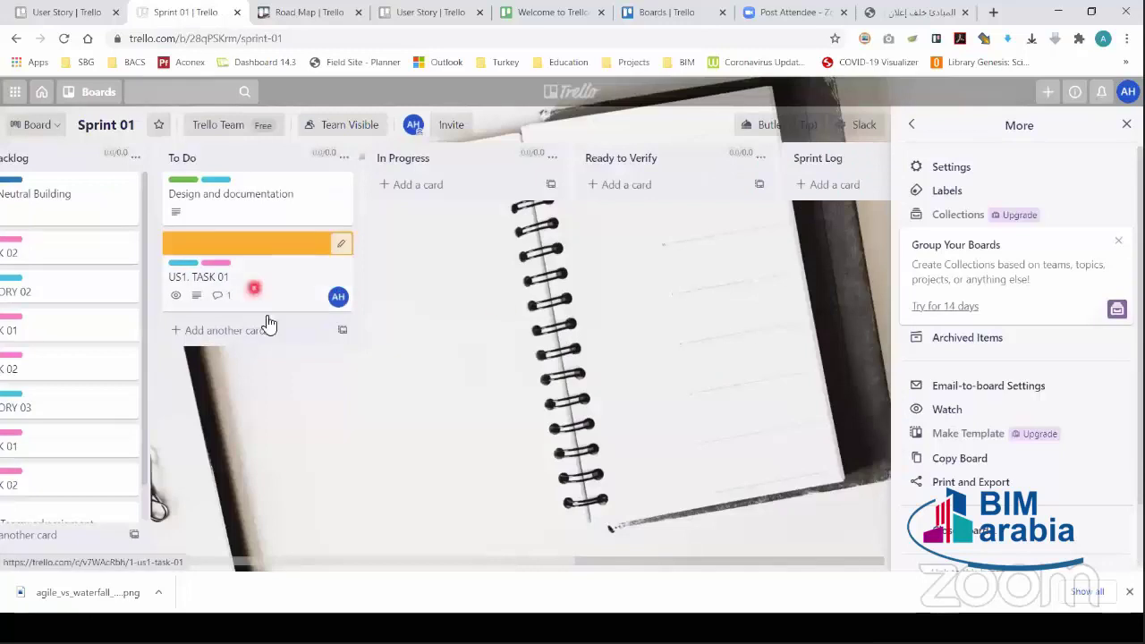
Step: Move the USER STORY 02 card from the backlog list to the In Progress list
drag(47, 286, 463, 243)
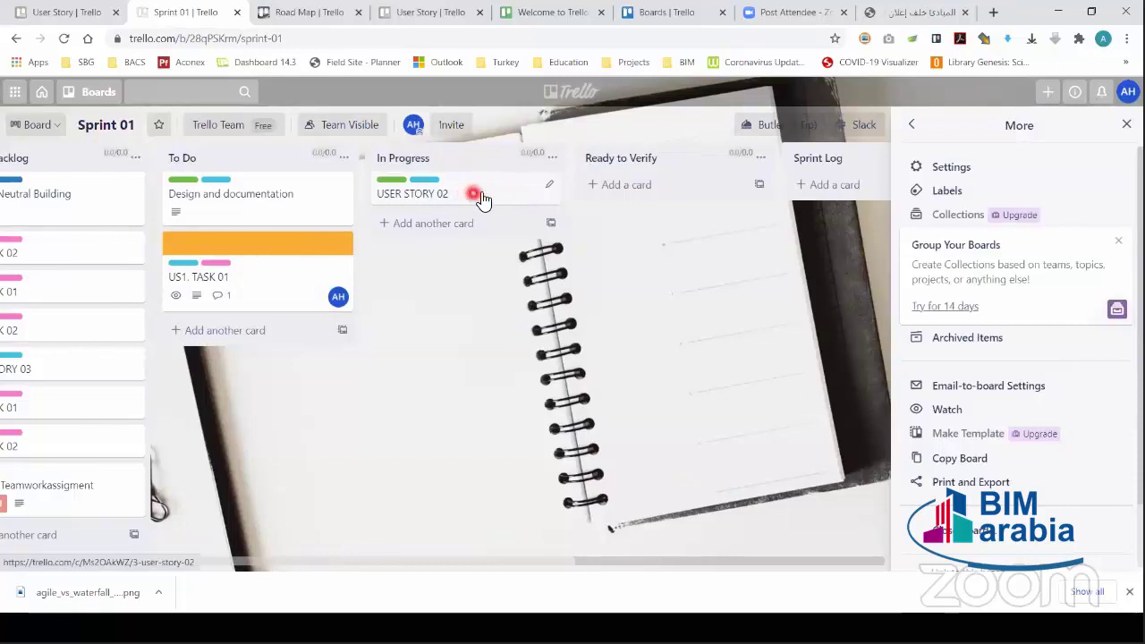
click(552, 190)
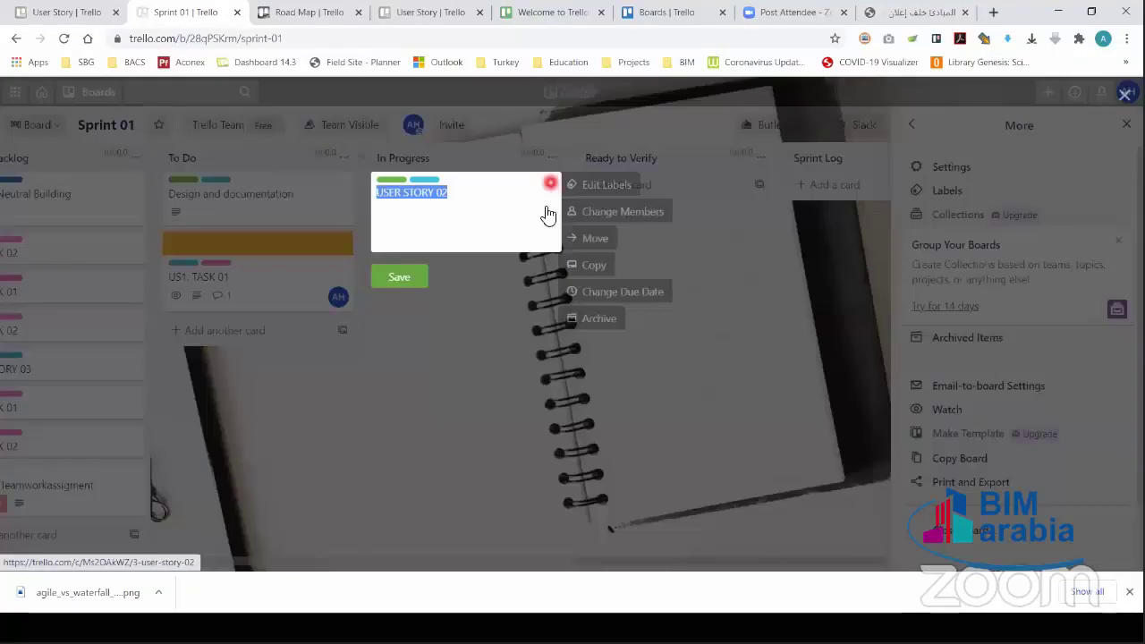
key(Escape)
Step: Set the USER STORY 02 card's due date to 11/21/2020 and close the card
click(452, 193)
click(765, 293)
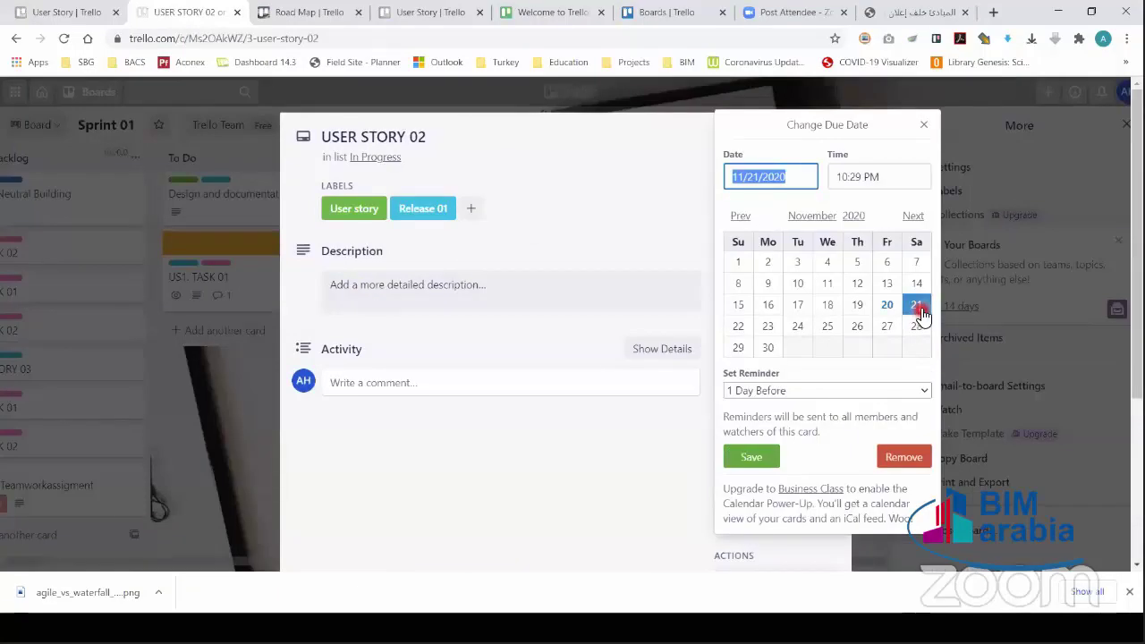
click(754, 460)
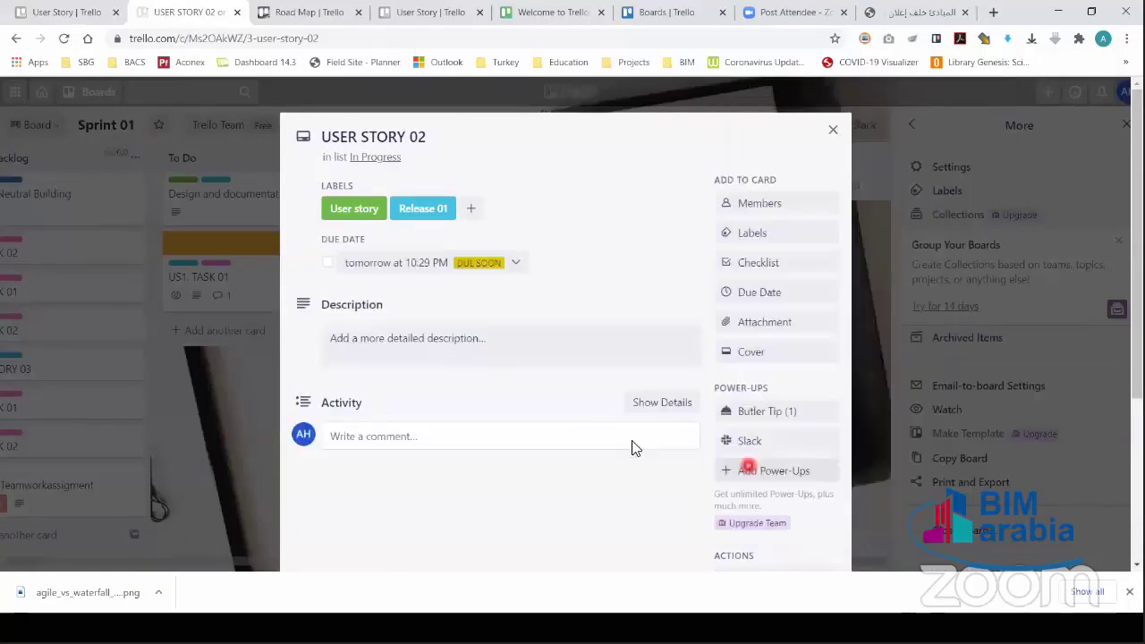
click(833, 132)
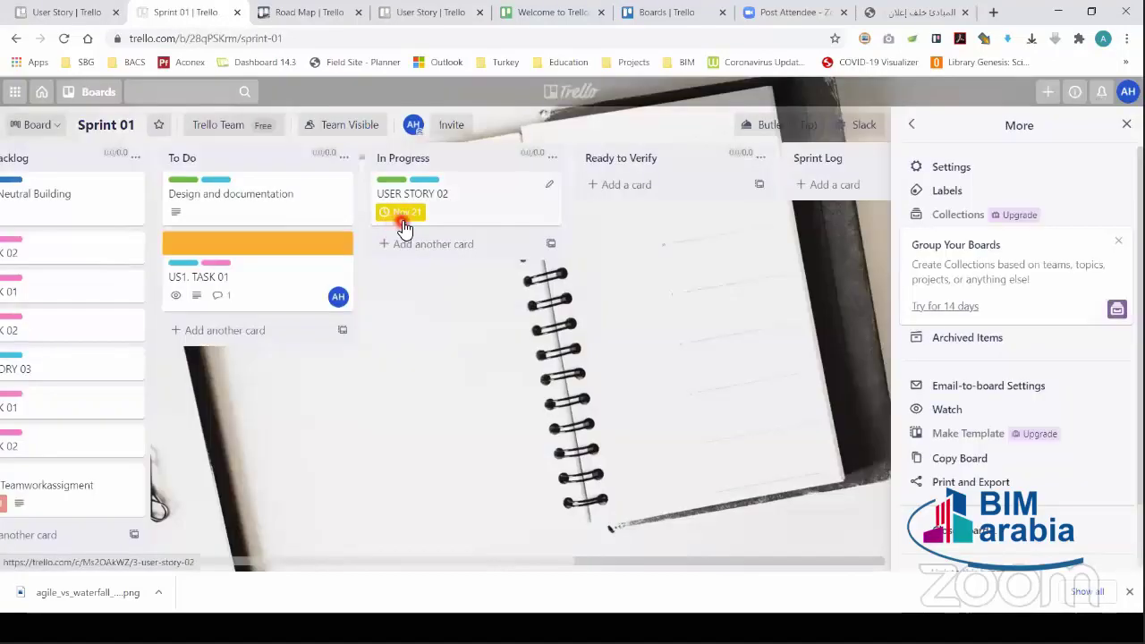
Step: Change the USER STORY 02 card's due date to 11/20/2020 and close the card
click(485, 213)
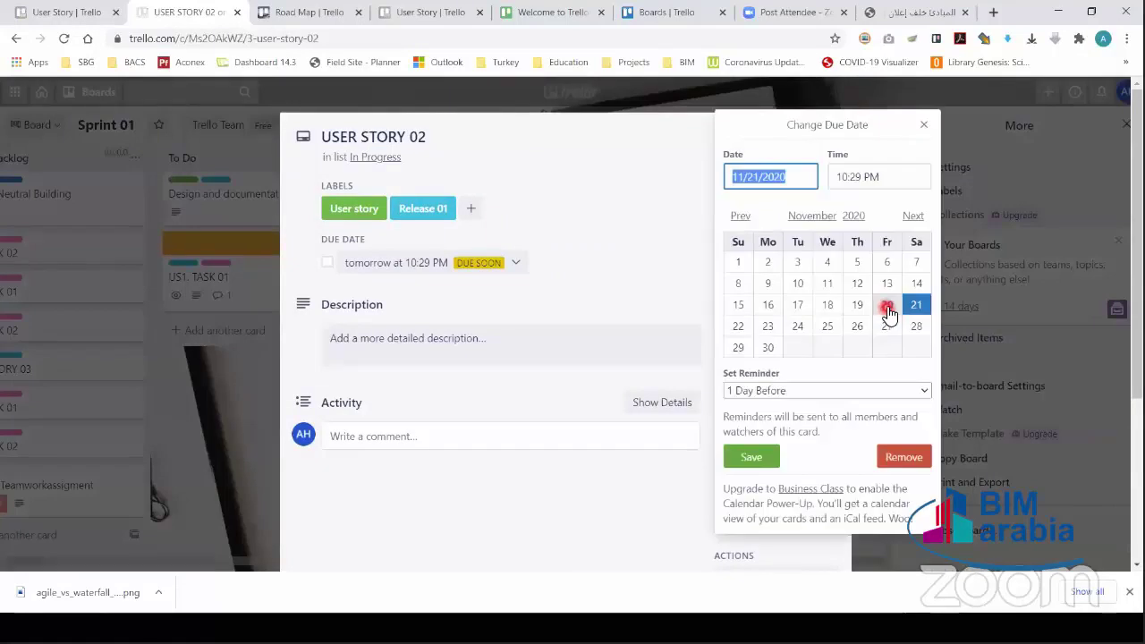
click(887, 307)
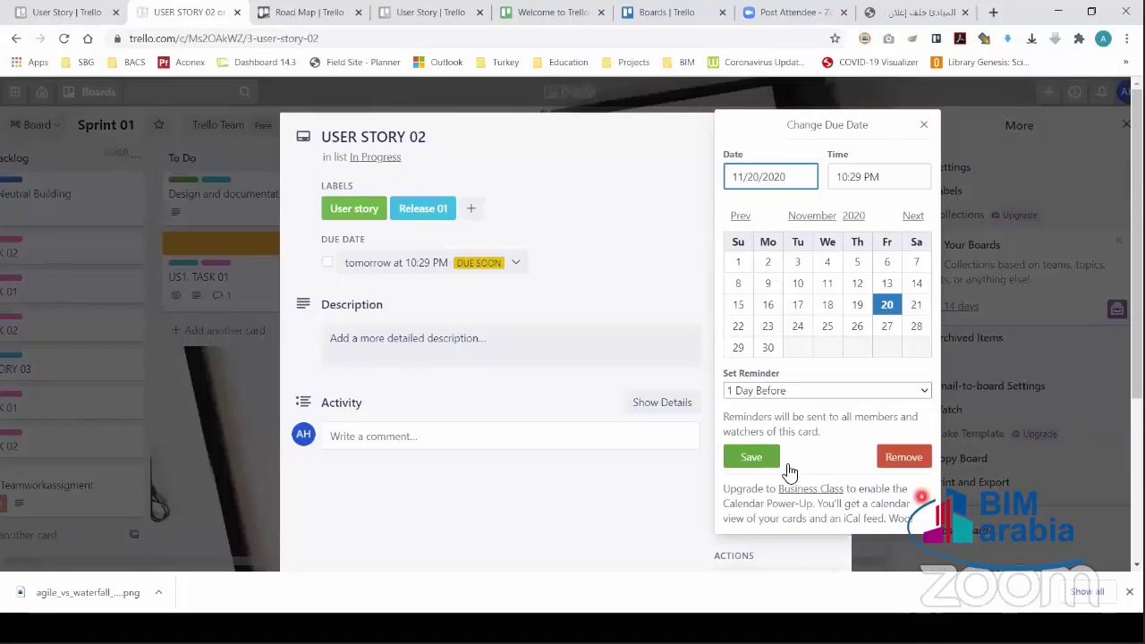
click(760, 463)
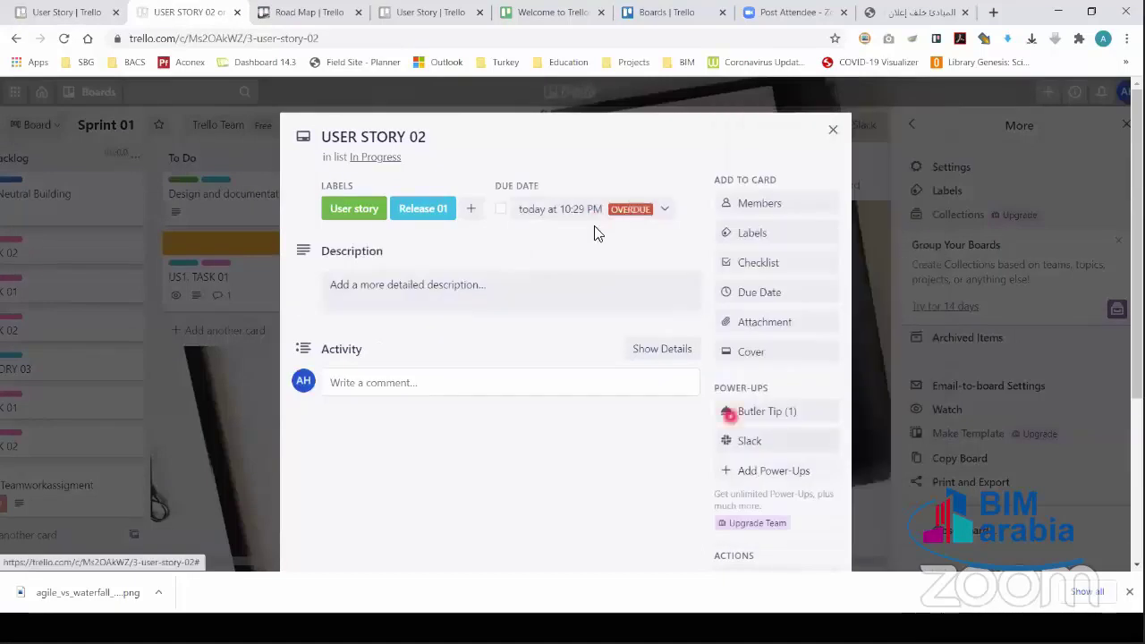
click(833, 132)
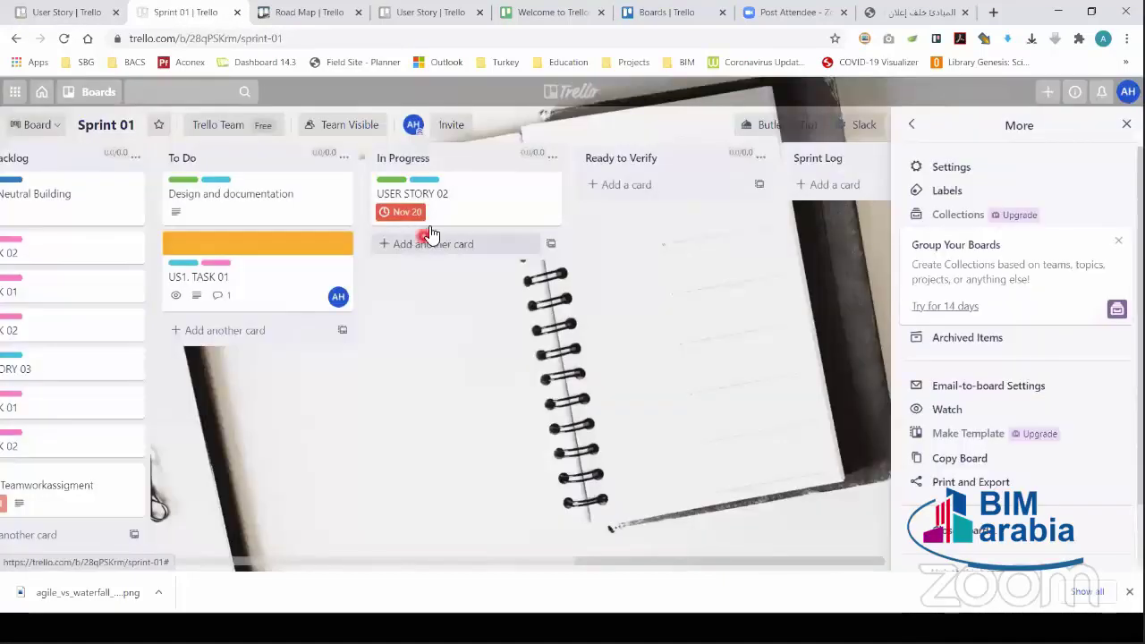
Step: Change the USER STORY 02 card's due date to 11/30/2020 and close the card
click(550, 185)
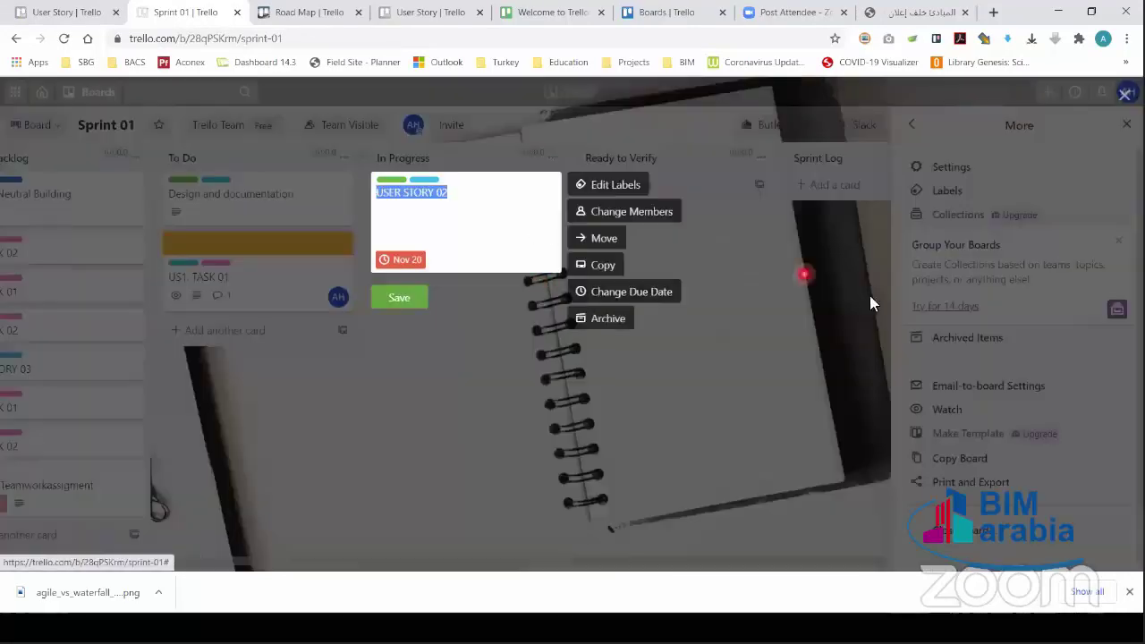
click(501, 348)
click(477, 195)
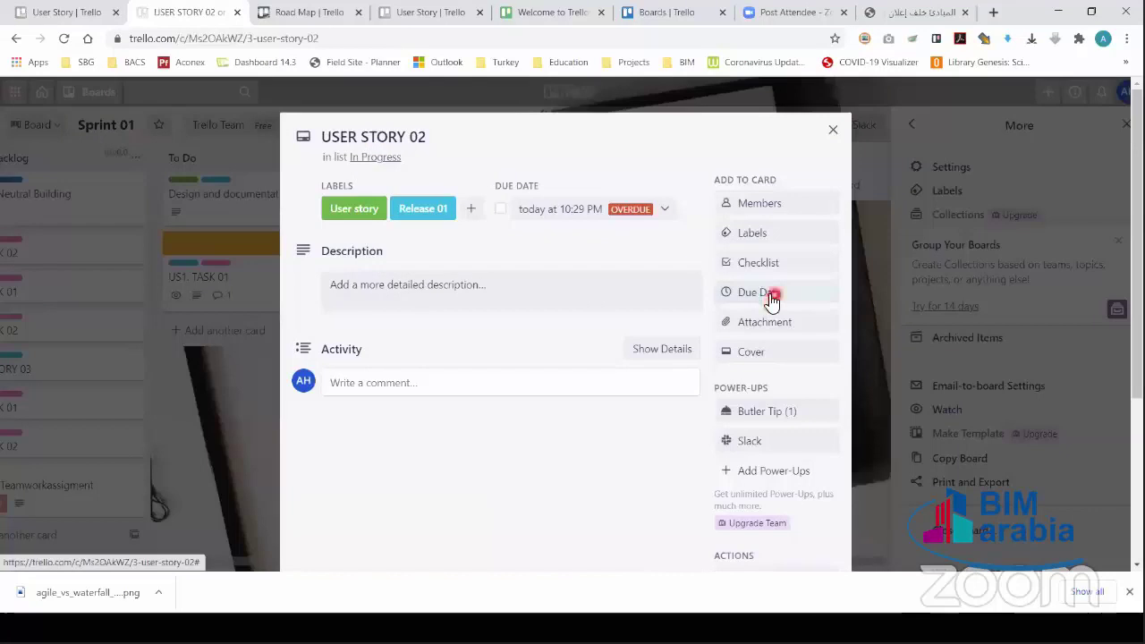
click(772, 295)
click(767, 348)
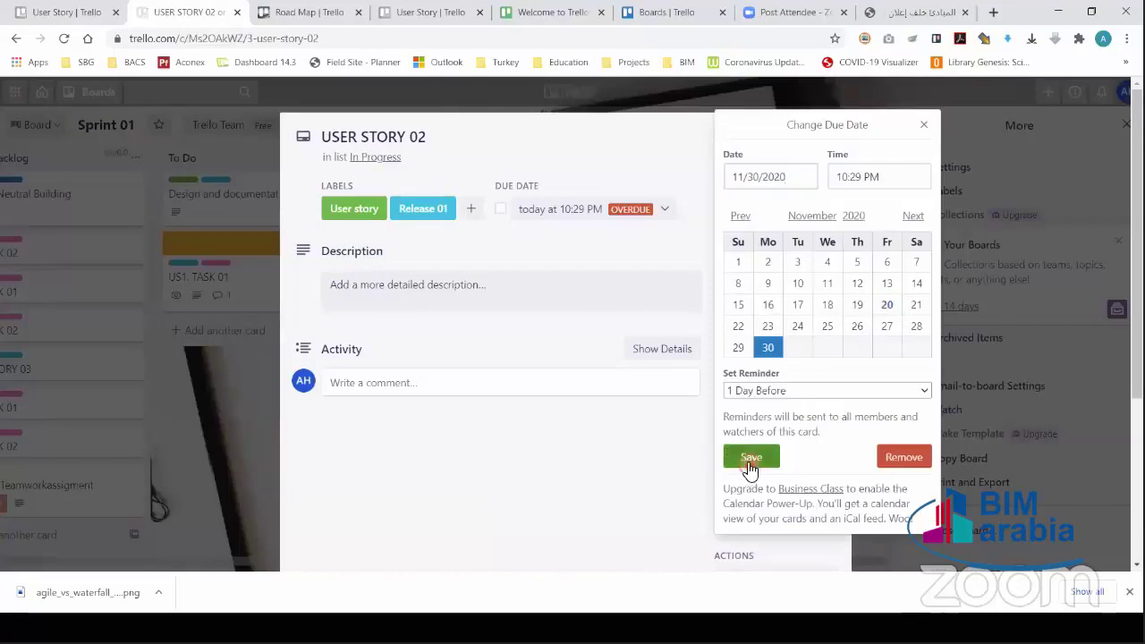
click(750, 459)
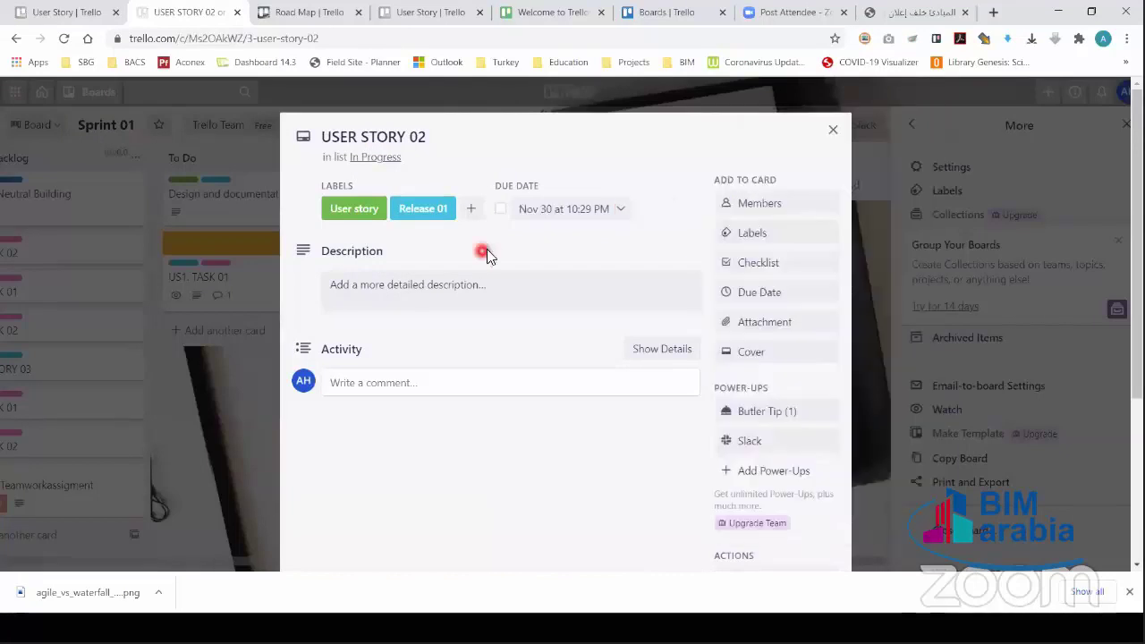
click(832, 130)
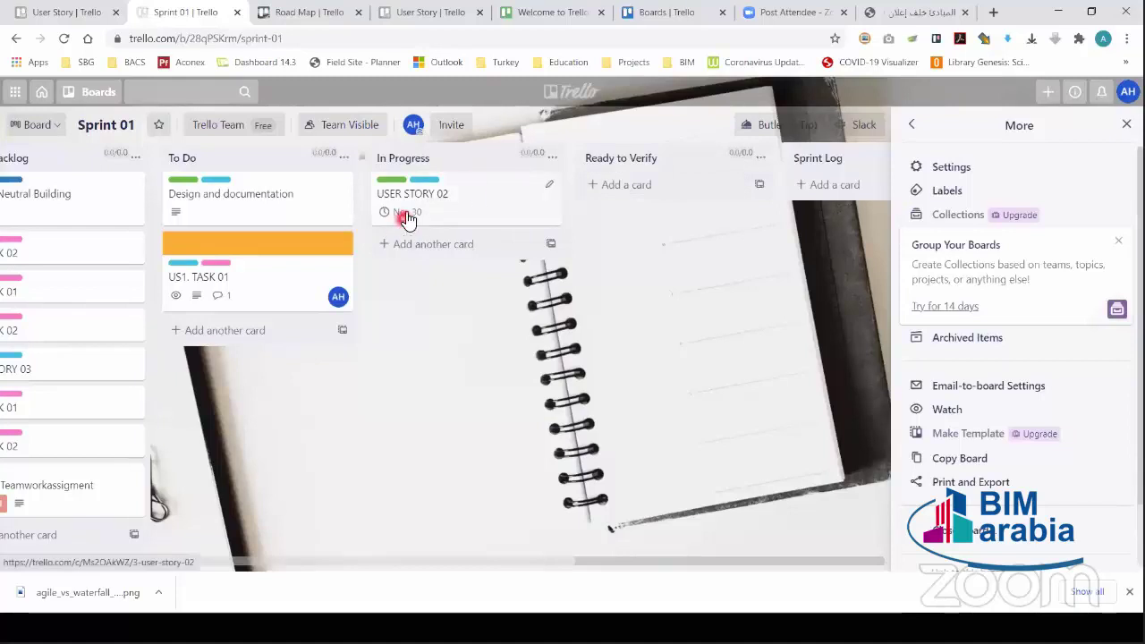
Step: Add the unnamed green label to the USER STORY 02 card and save the card
click(486, 204)
click(554, 185)
click(621, 188)
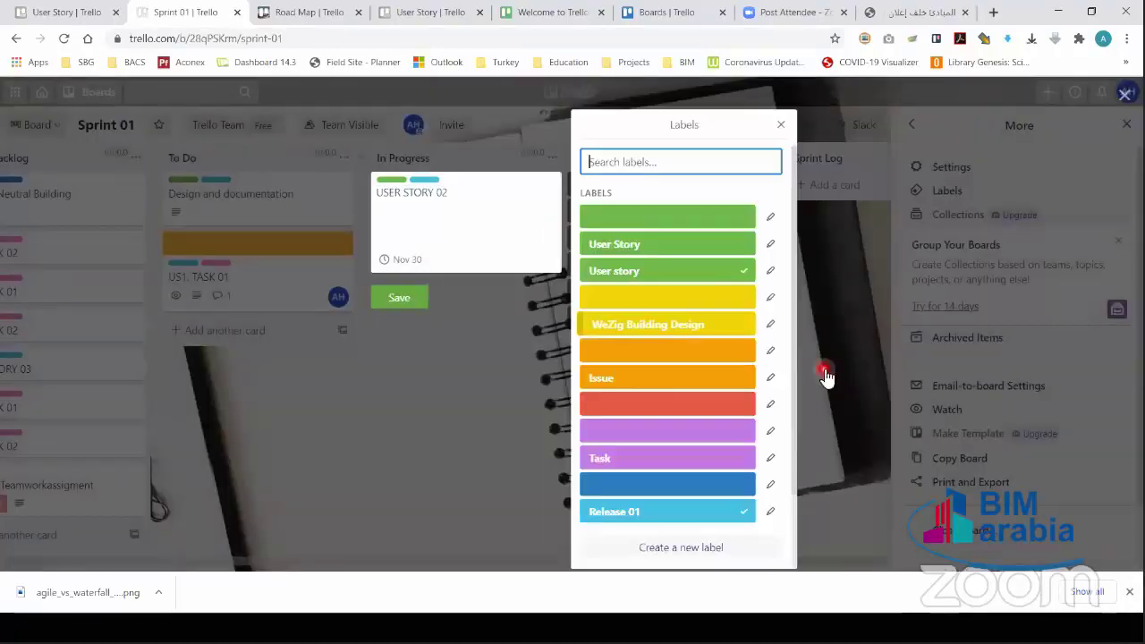
click(667, 221)
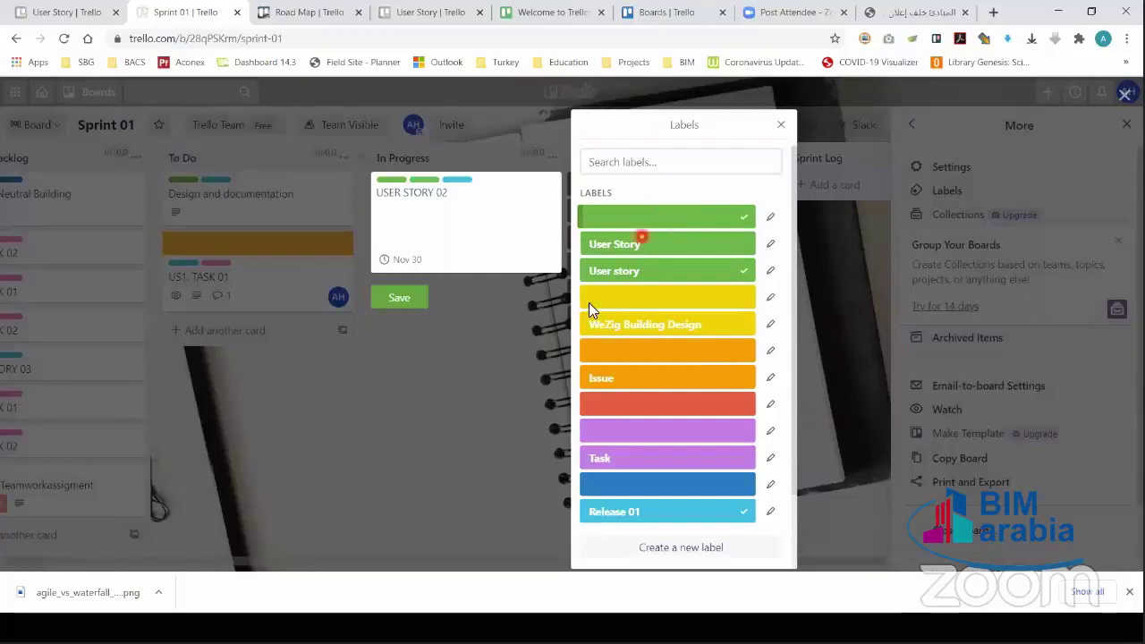
click(399, 300)
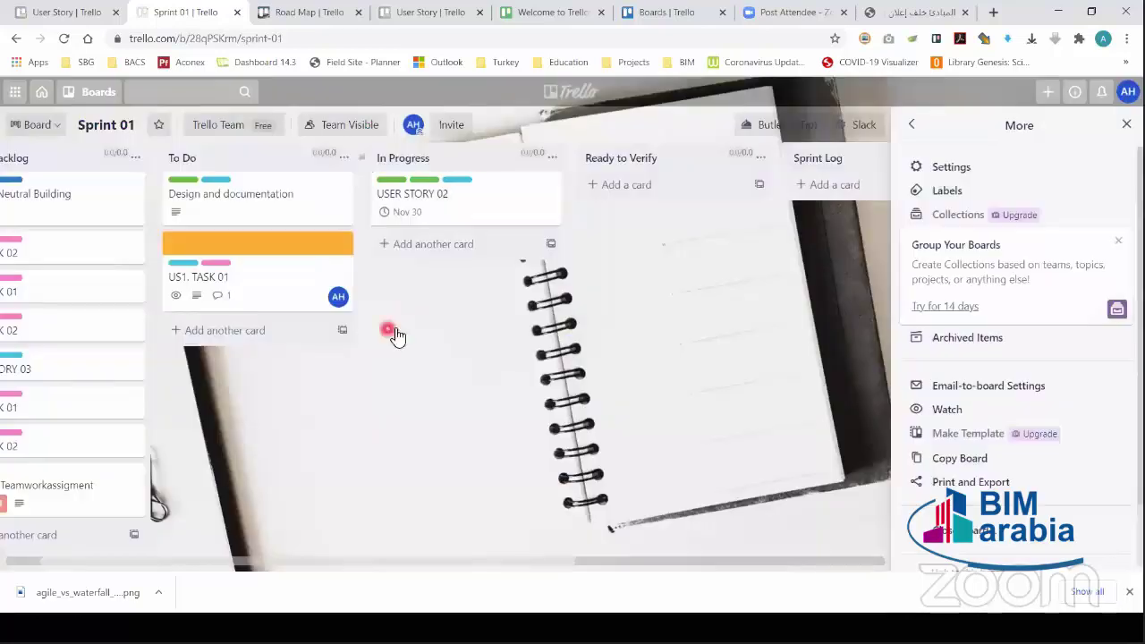
Step: Toggle the label names on the board's cards and leave them displayed
click(459, 183)
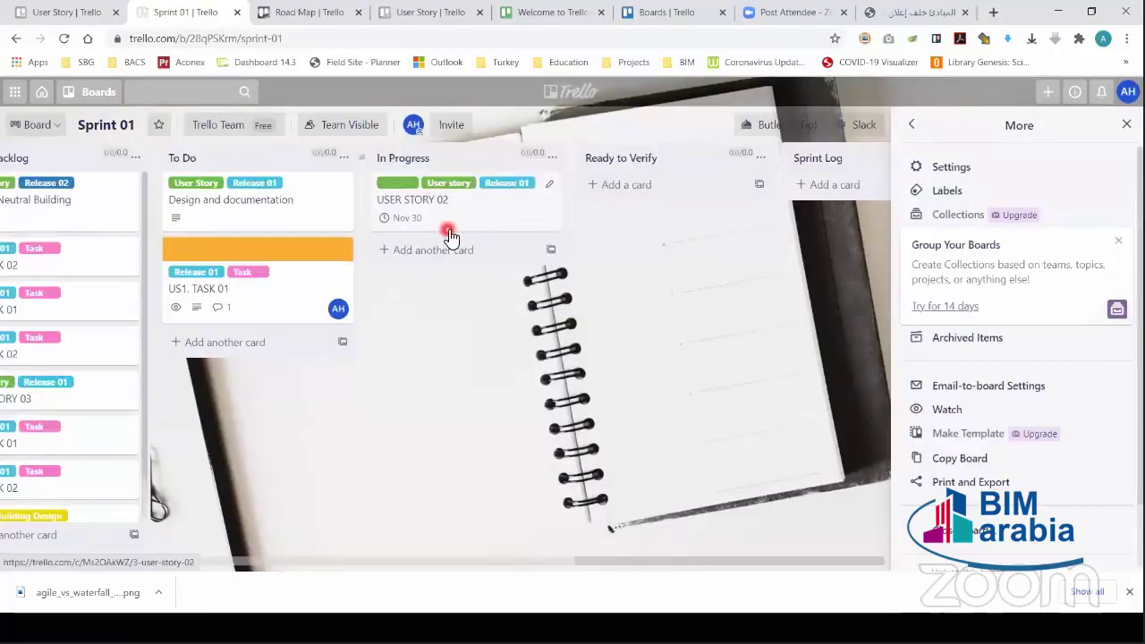
click(509, 188)
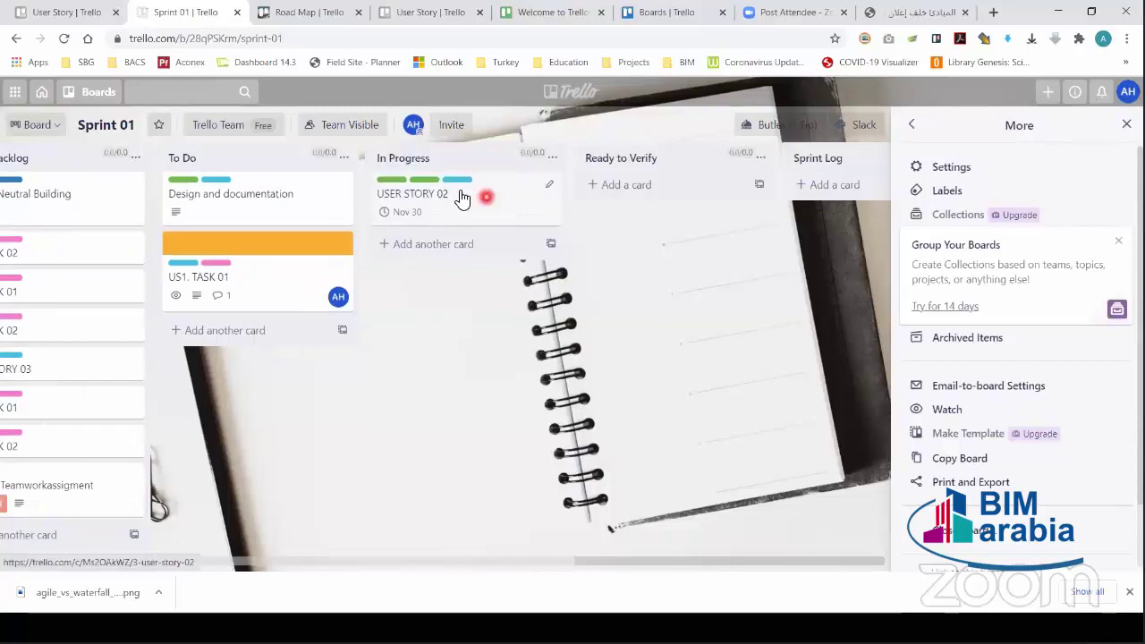
click(458, 189)
Step: Look through the available labels and the full details of the USER STORY 02 card
click(547, 186)
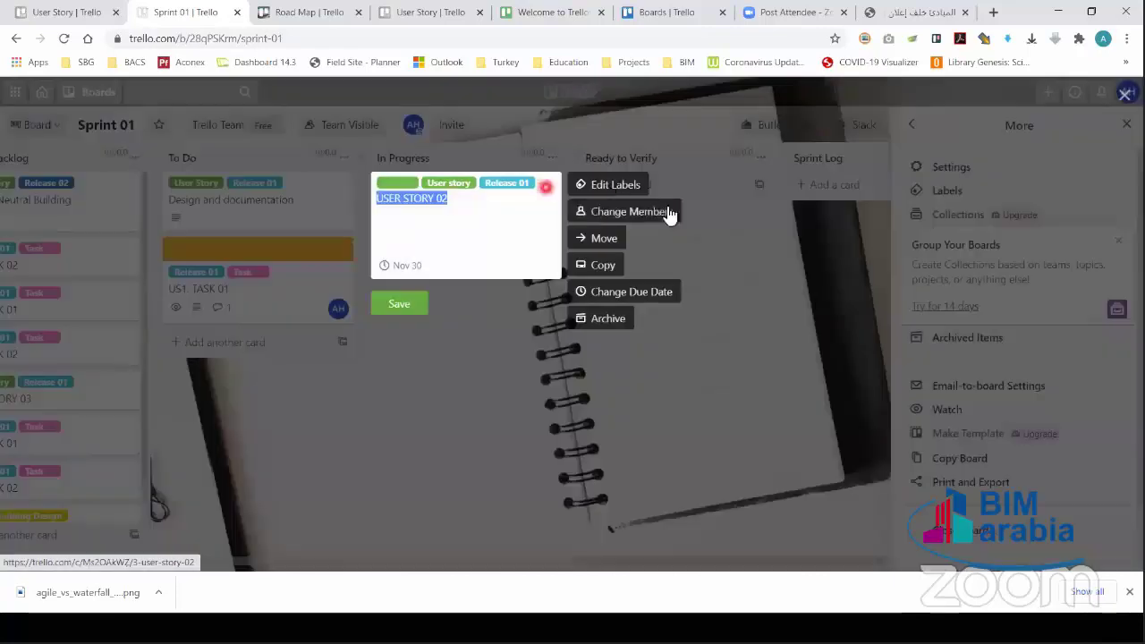
click(615, 188)
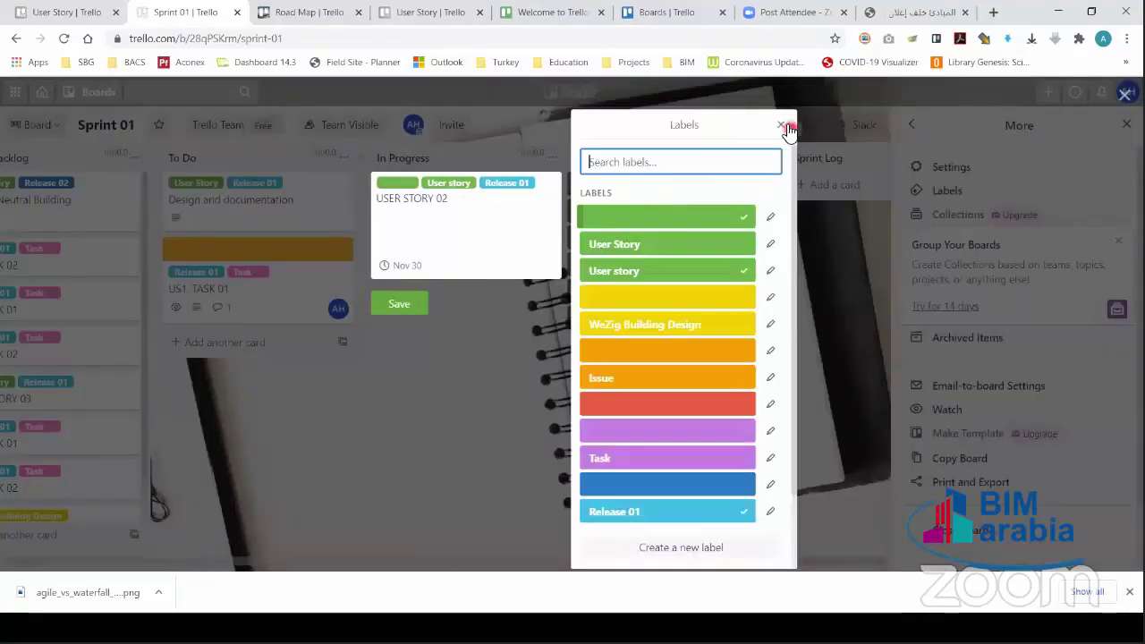
click(510, 205)
click(471, 313)
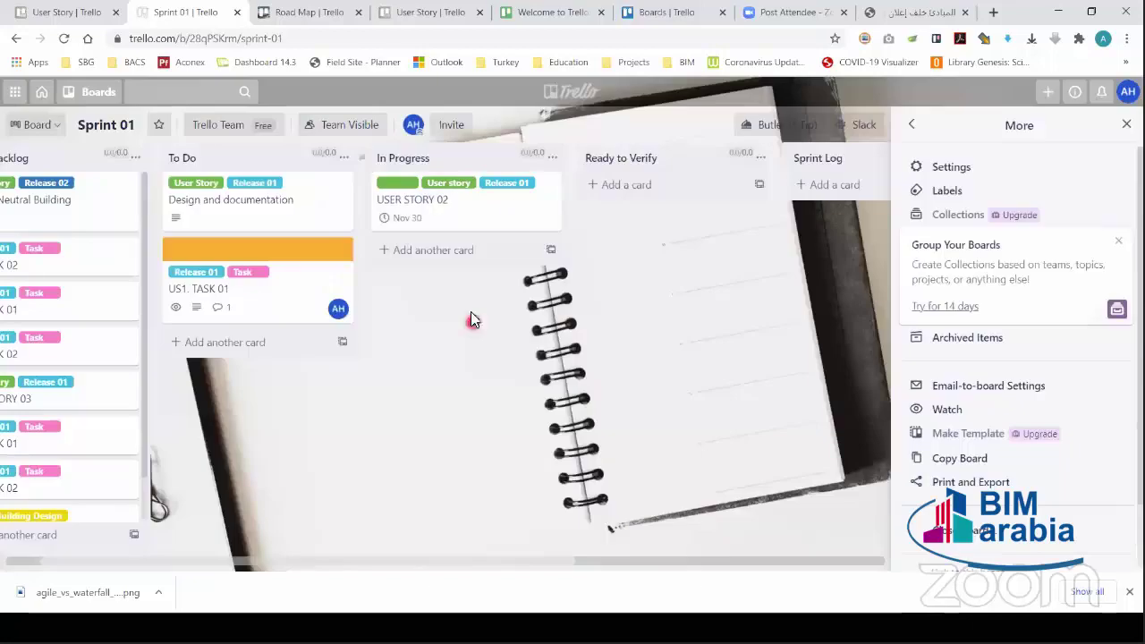
click(500, 215)
click(836, 125)
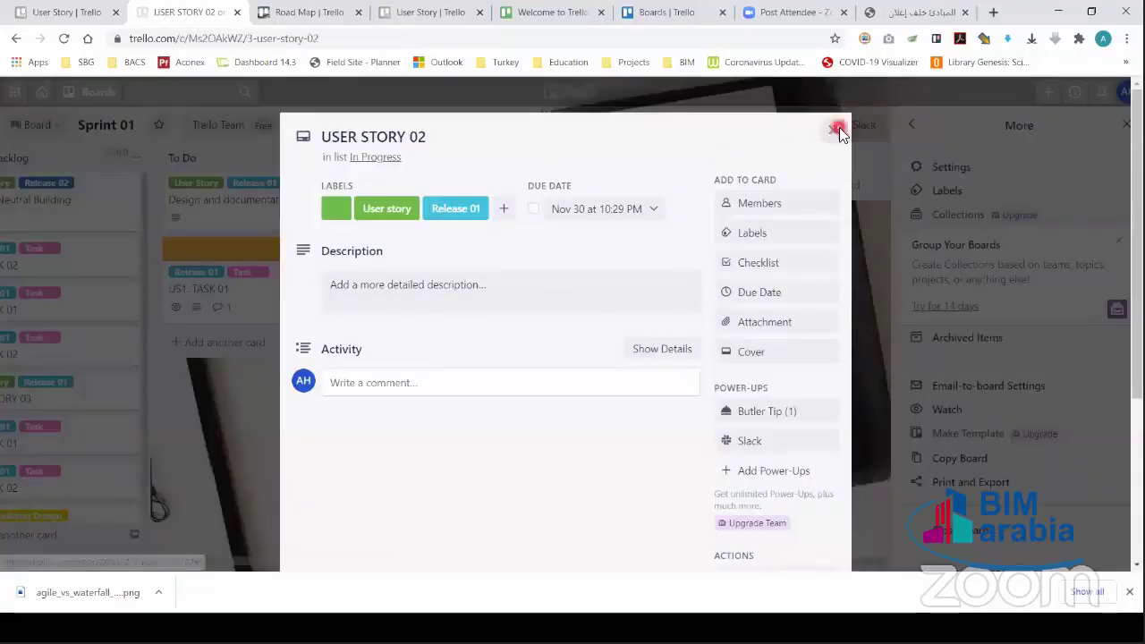
Step: Look through the green, yellow and orange label choices for the USER STORY 02 card, closing the picker after each
key(l)
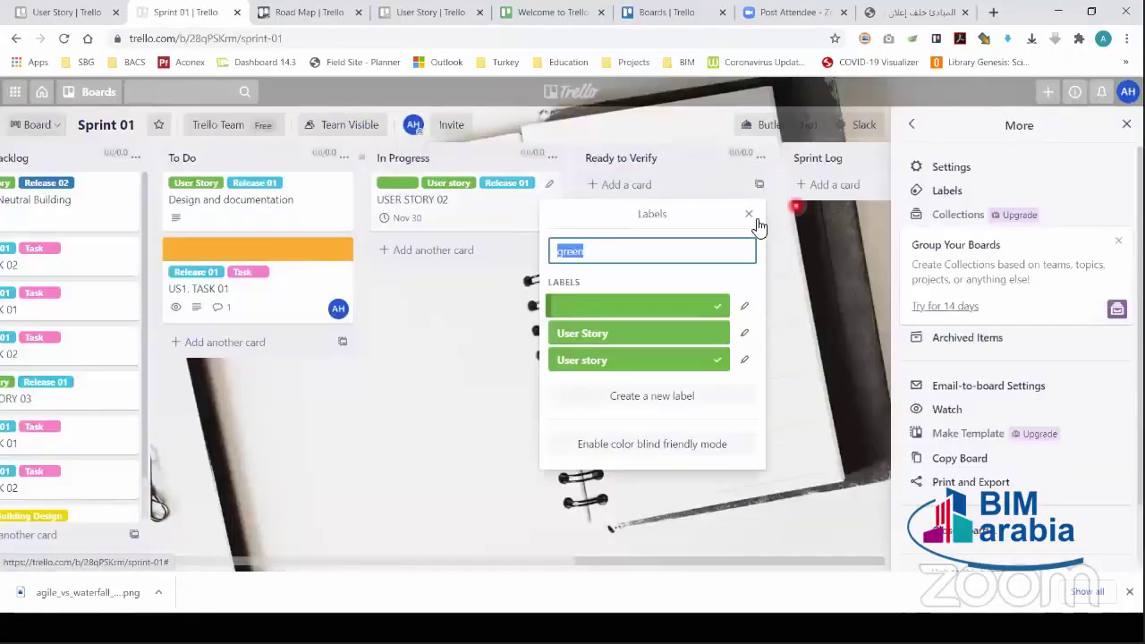
key(Escape)
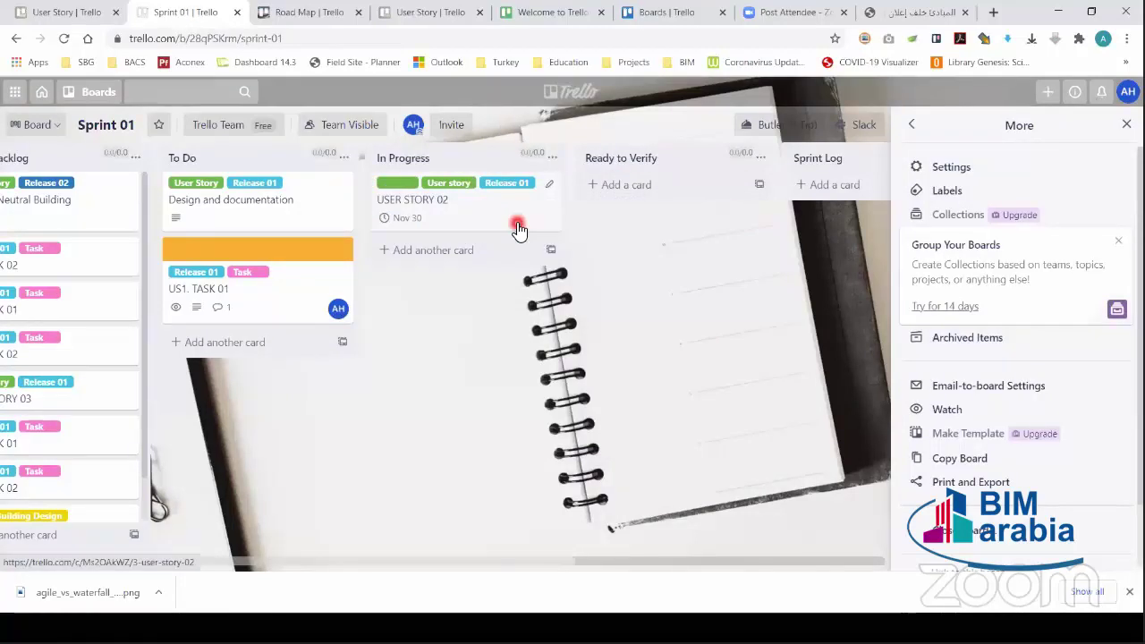
key(l)
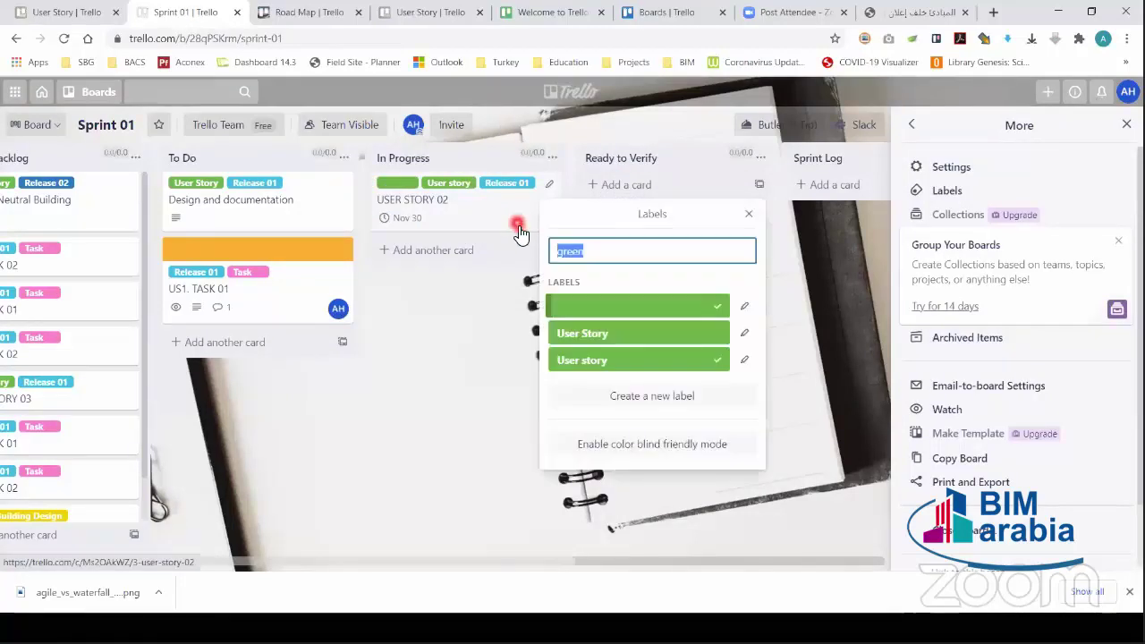
click(746, 216)
key(l)
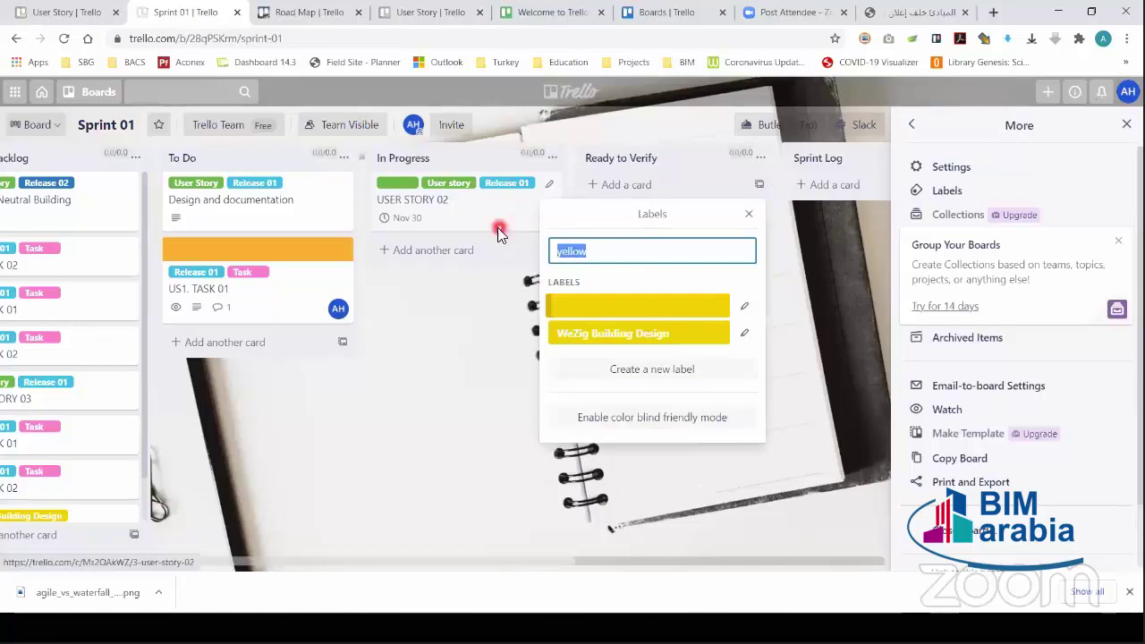
click(749, 215)
key(l)
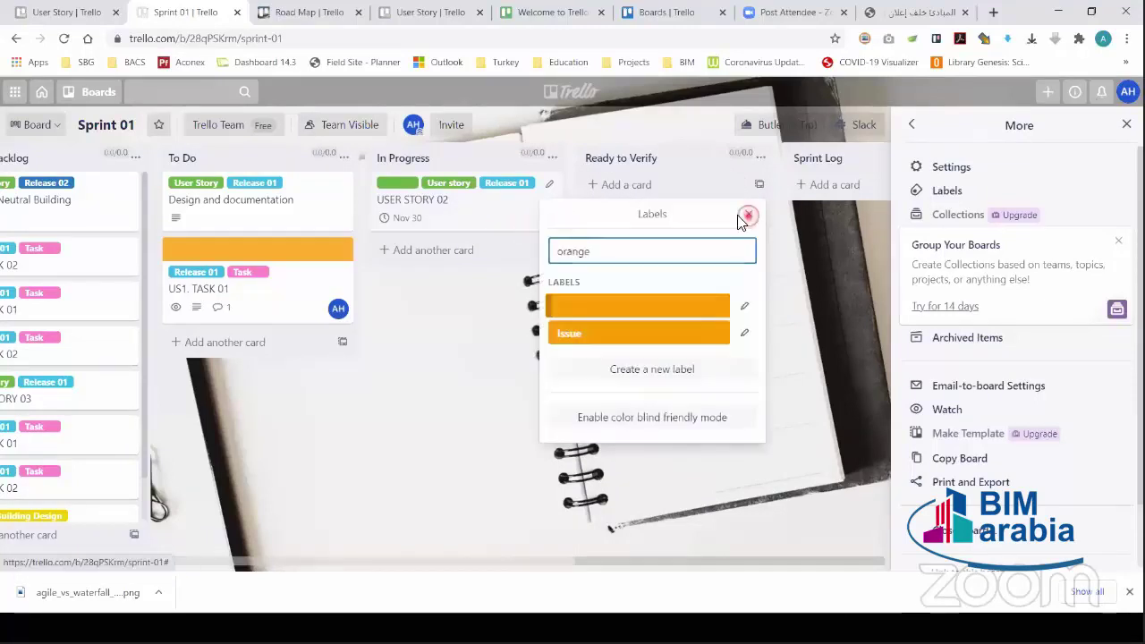
click(749, 215)
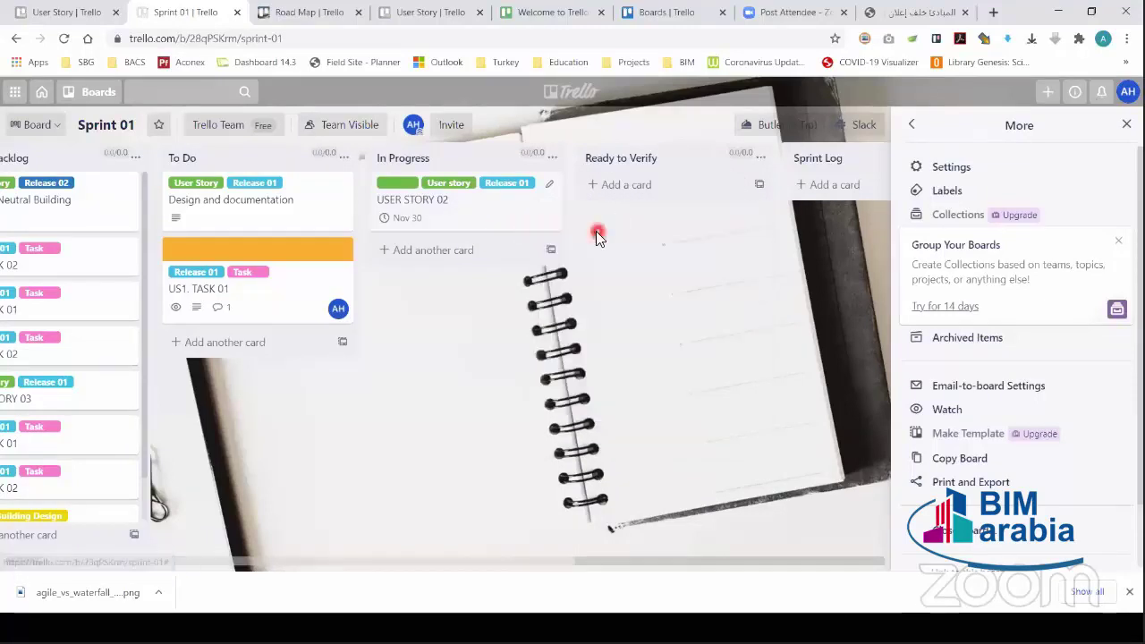
Step: Examine the quick edit options of the USER STORY 02 card, including members, and review the full card's title, details and actions
click(548, 185)
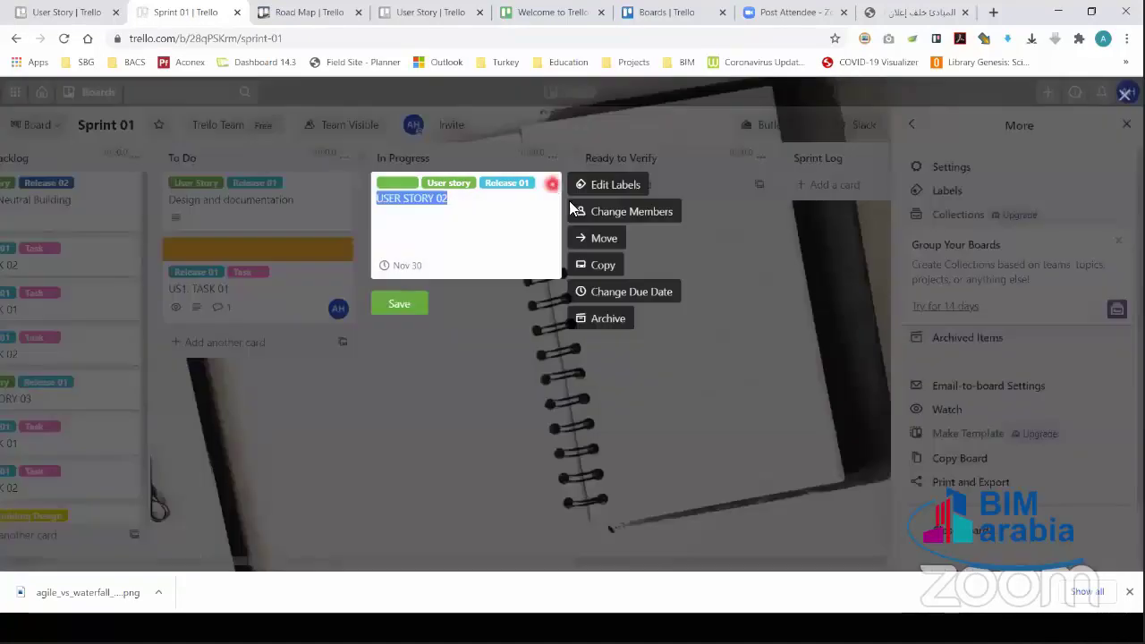
click(616, 215)
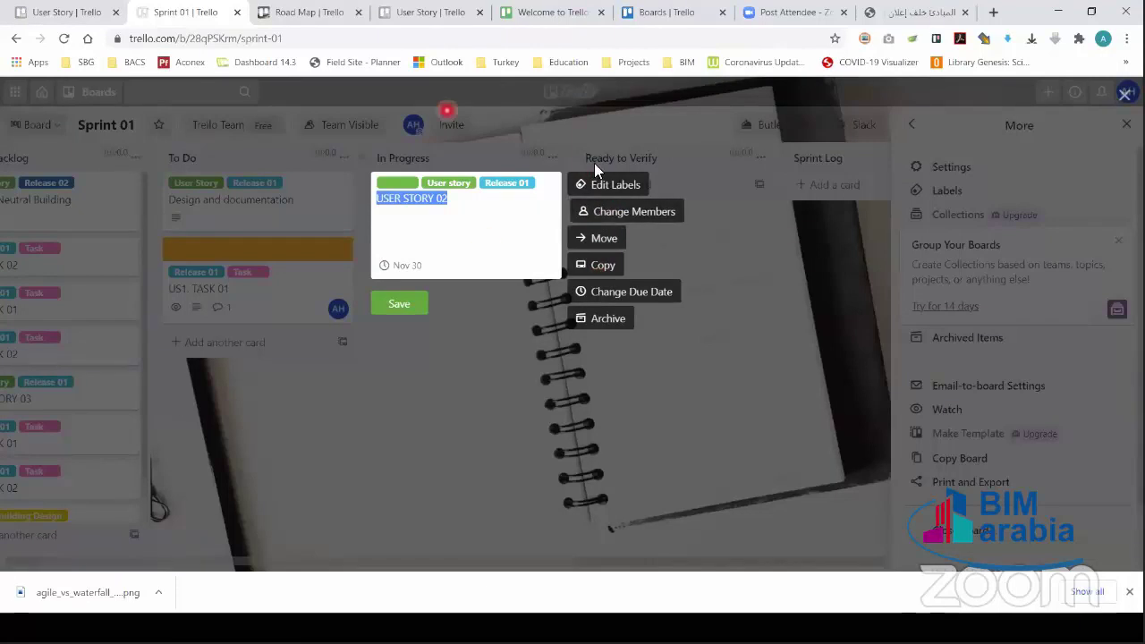
click(492, 359)
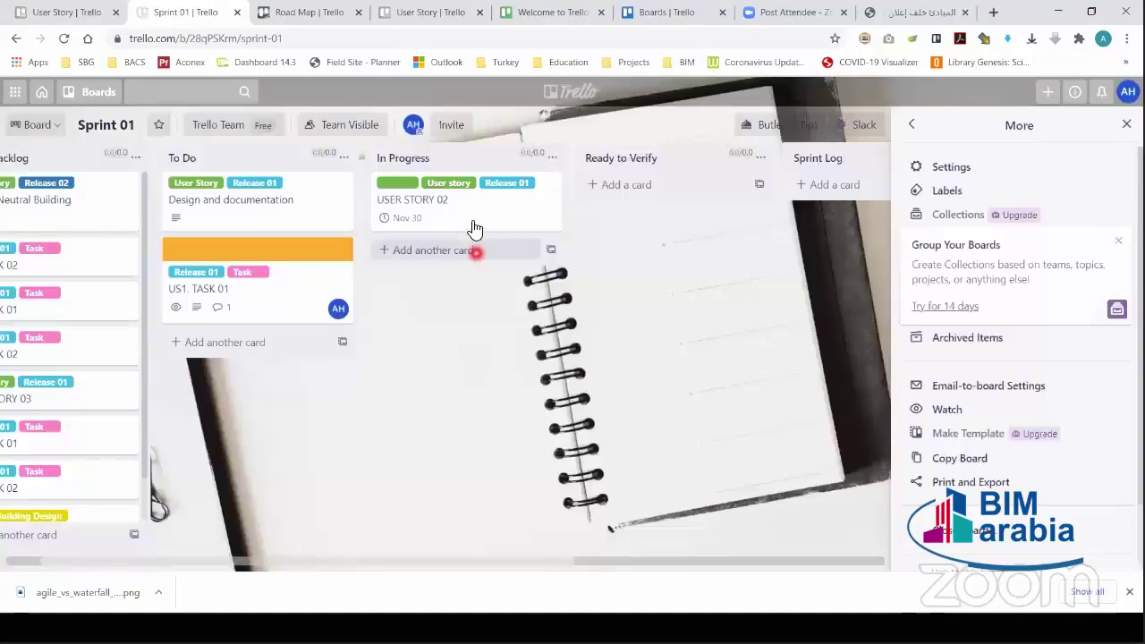
click(471, 220)
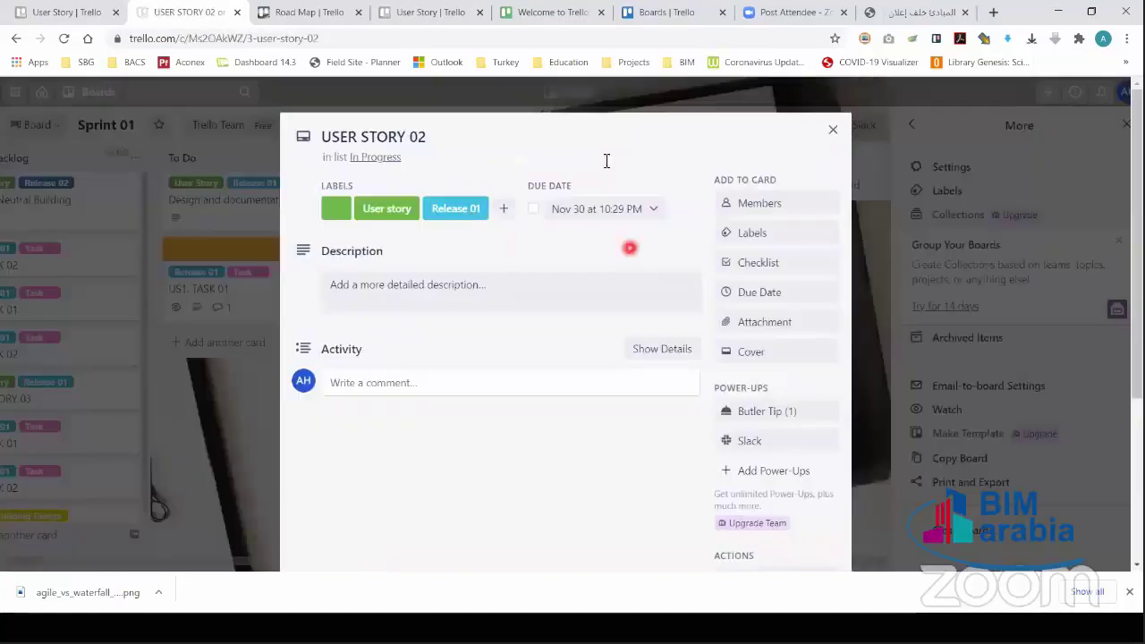
click(673, 125)
scroll(564, 501, down, 1)
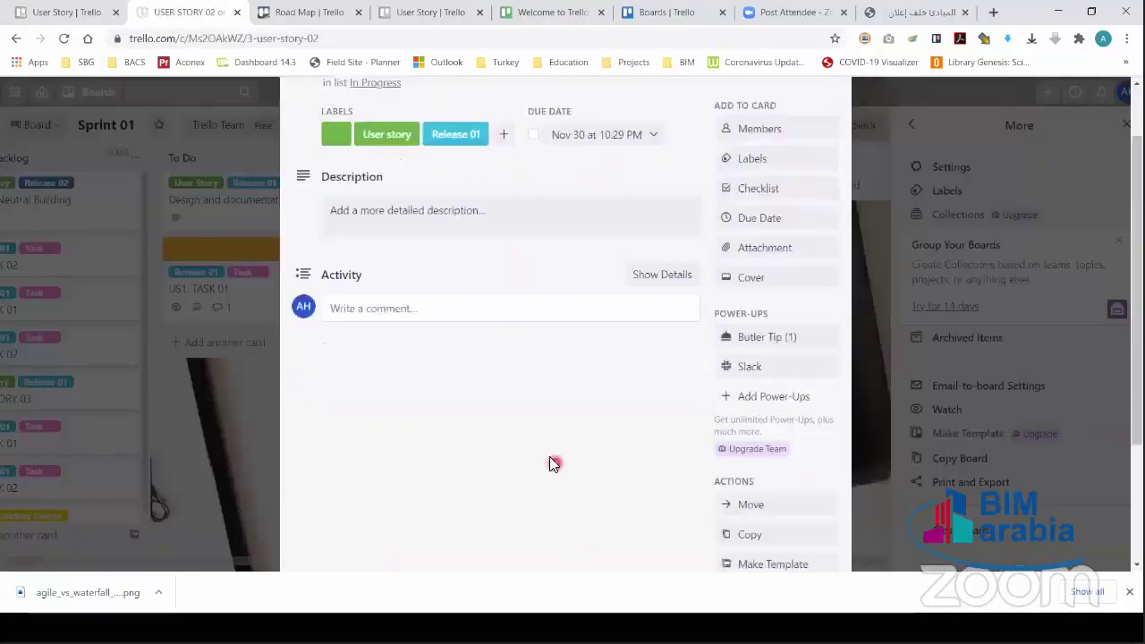
scroll(555, 461, up, 1)
drag(443, 132, 322, 136)
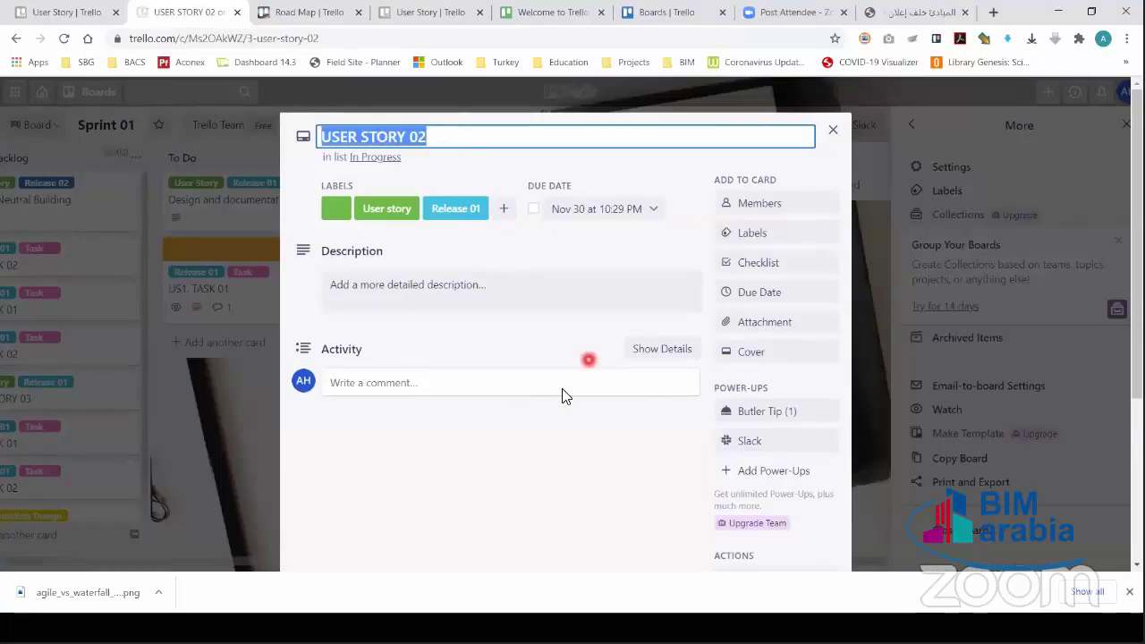
scroll(626, 331, down, 2)
scroll(706, 273, up, 2)
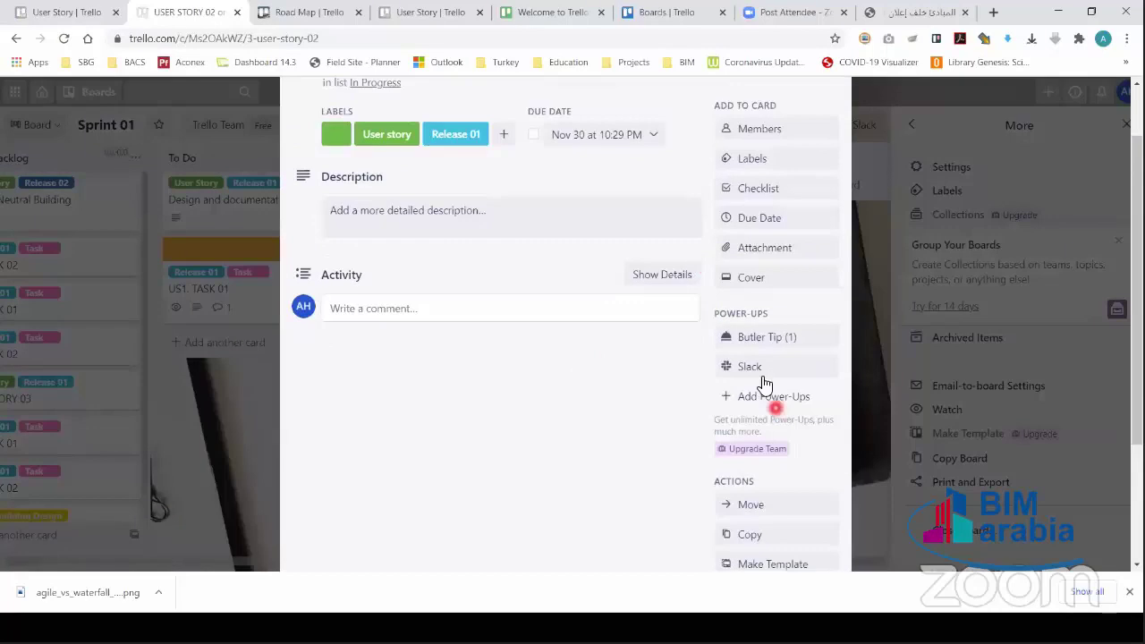
Step: Add a checklist titled Checklist to the USER STORY 02 card with the items "Checlist 1", "item 2" and "item3"
click(758, 189)
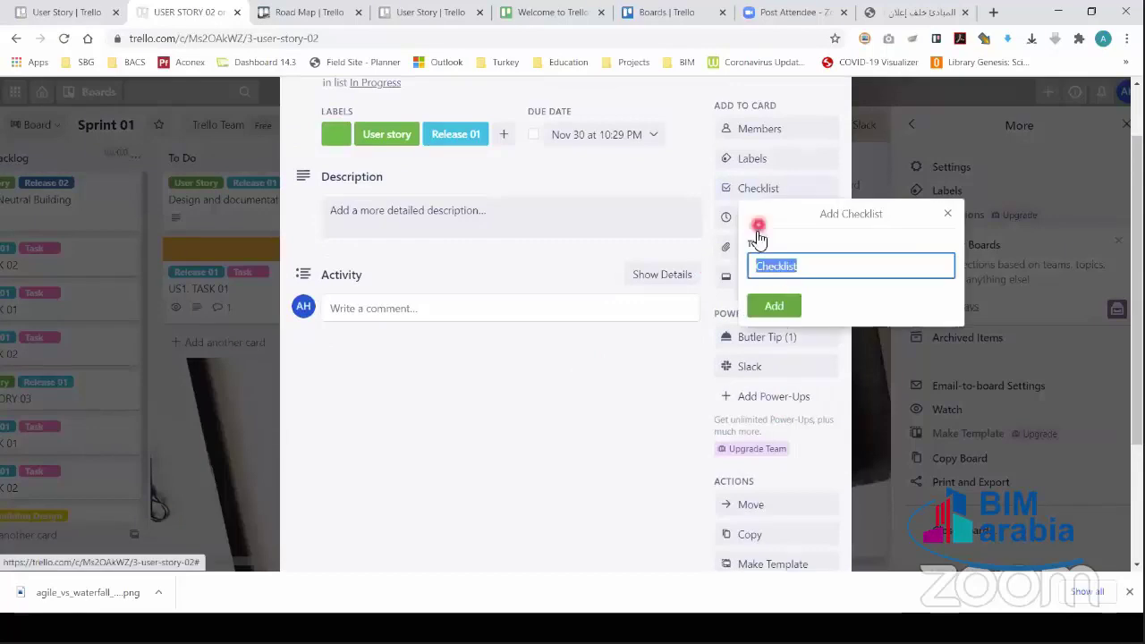
click(778, 307)
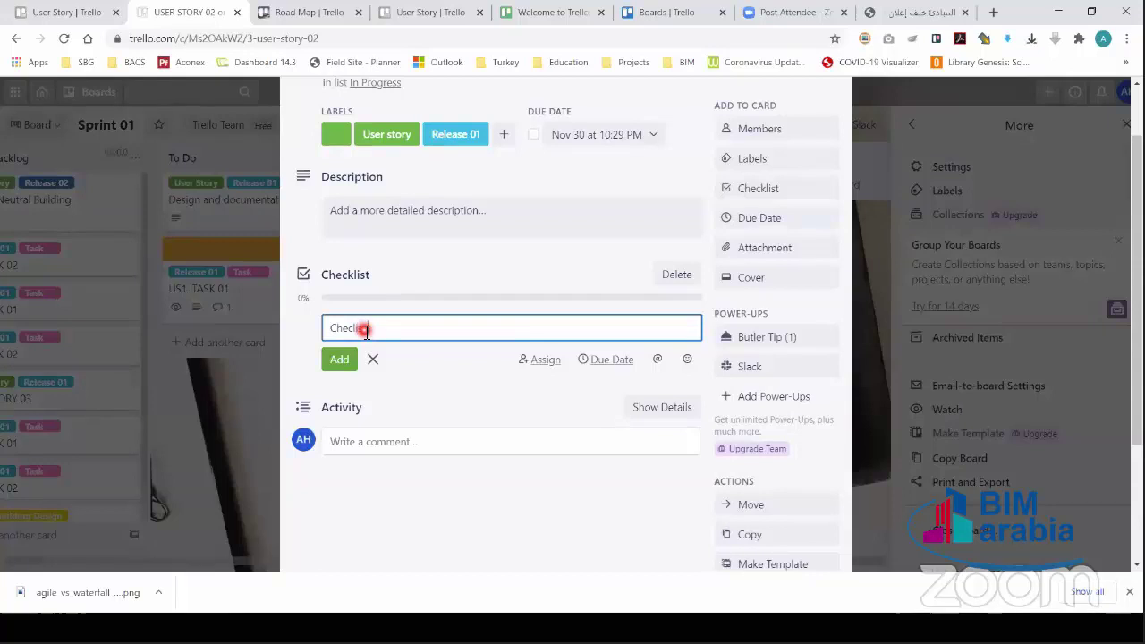
text(1)
click(339, 360)
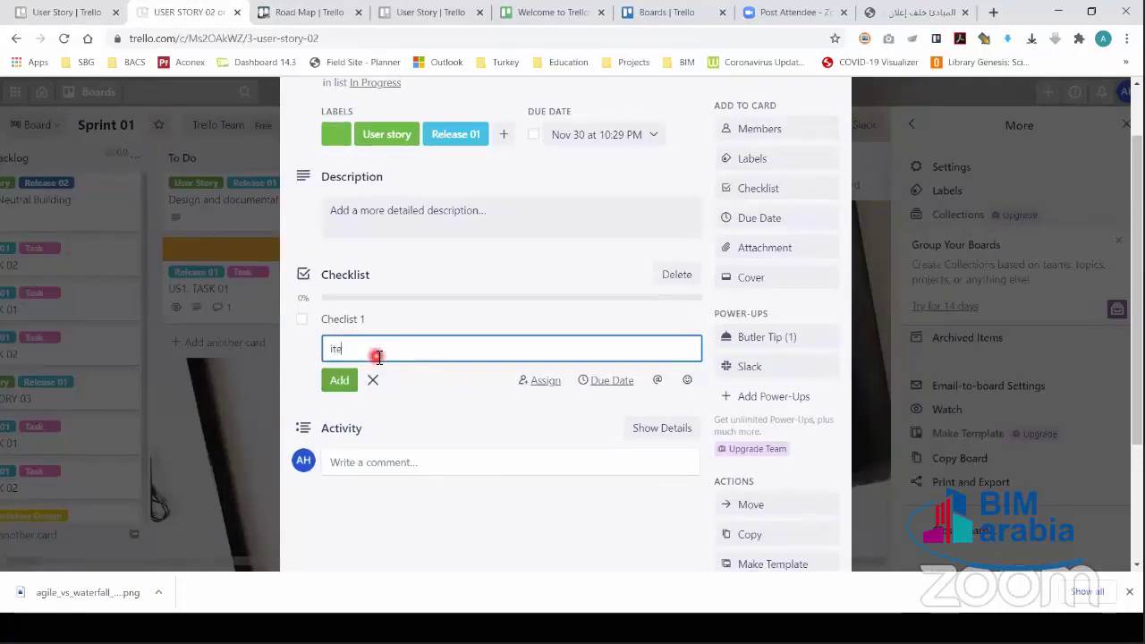
click(339, 380)
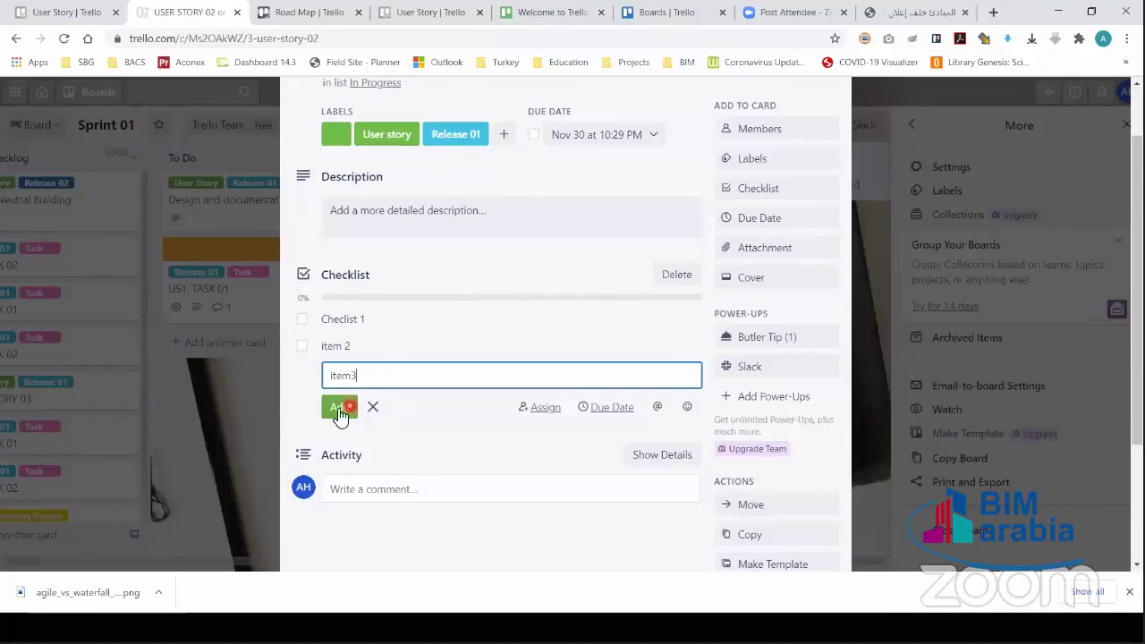
click(339, 408)
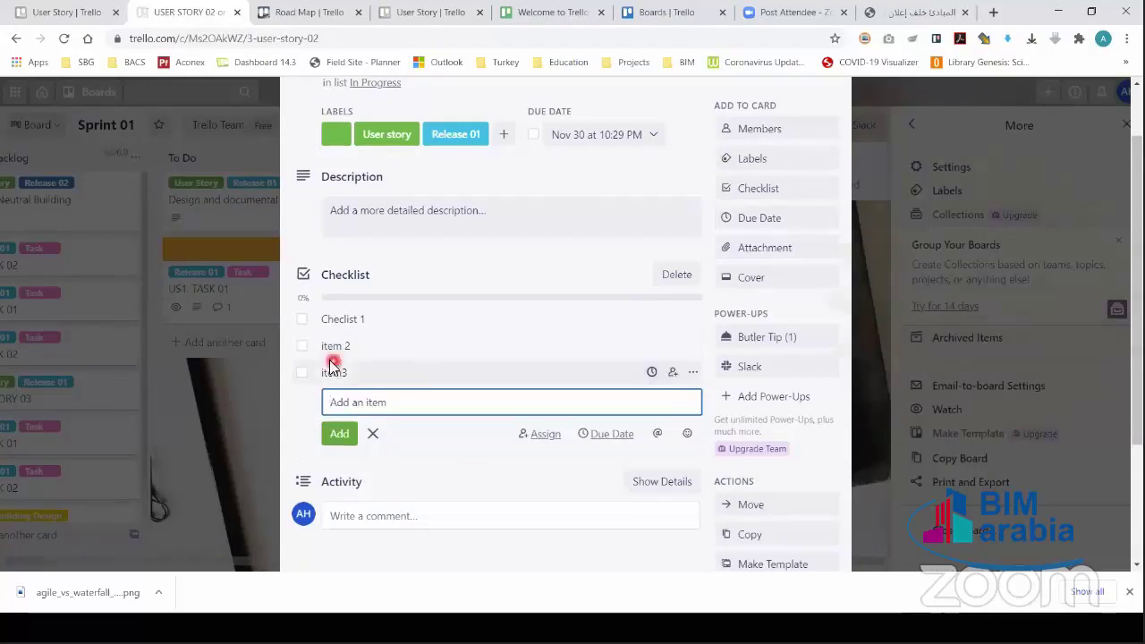
Step: Mark "Checlist 1" and "item 2" as complete, leave "item3" unchecked, and close the USER STORY 02 card
click(302, 346)
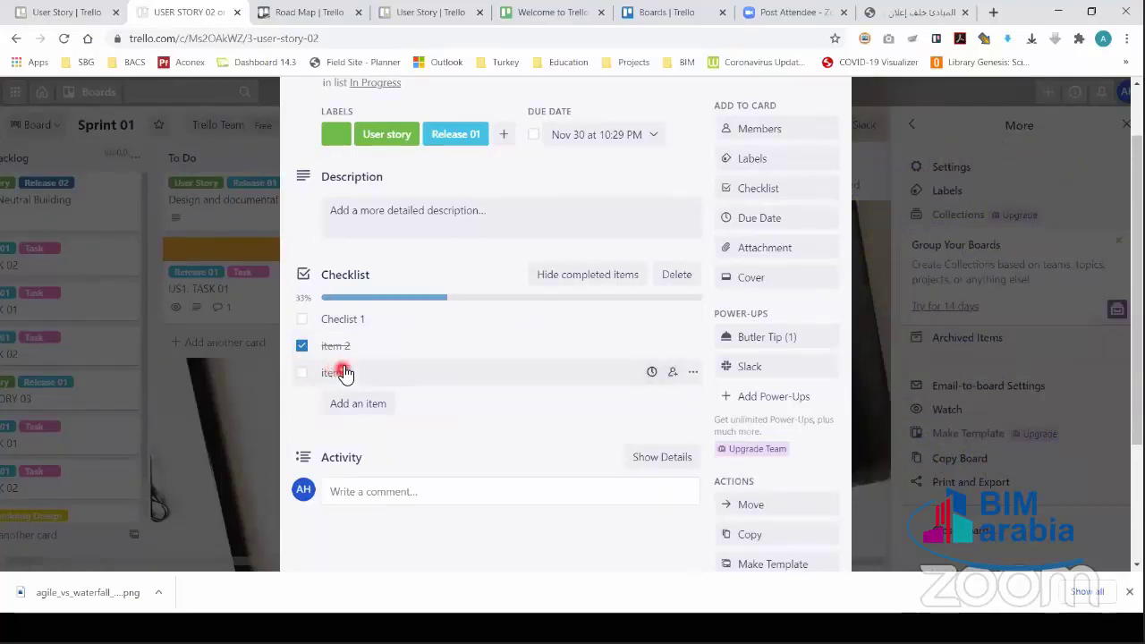
click(303, 320)
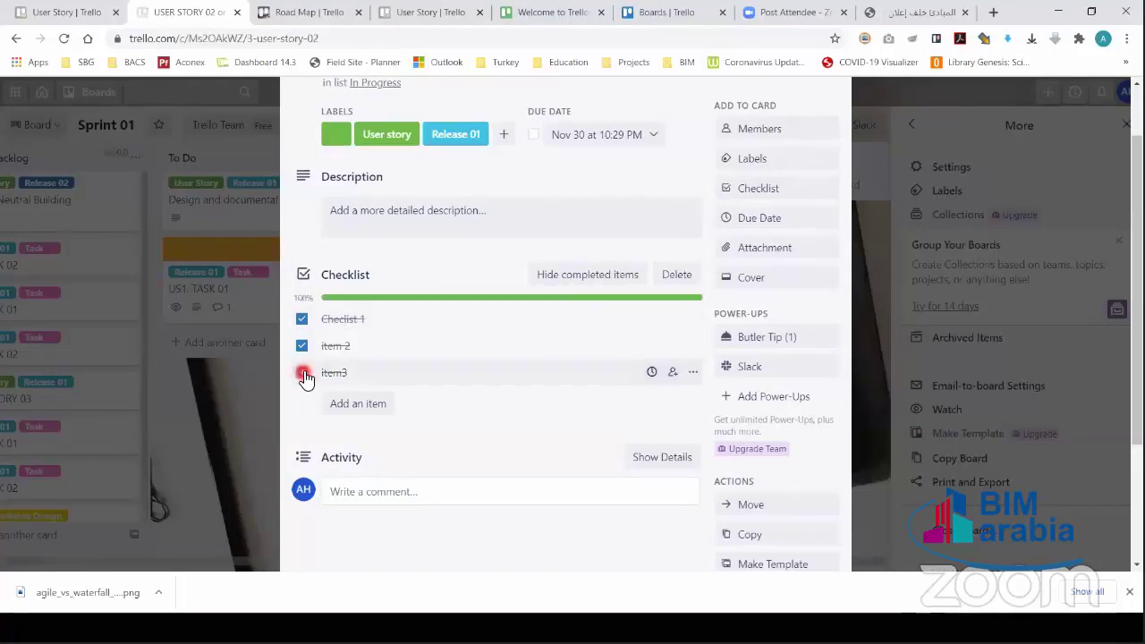
click(302, 373)
click(977, 136)
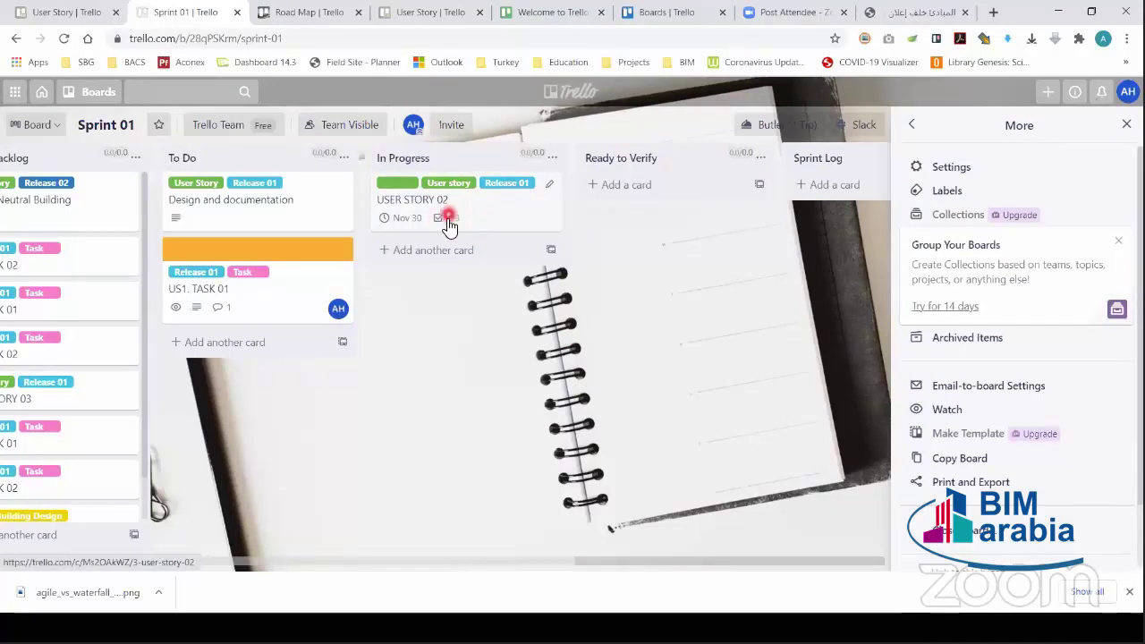
Step: Reopen the USER STORY 02 card to review its checklist progress and close it
click(488, 224)
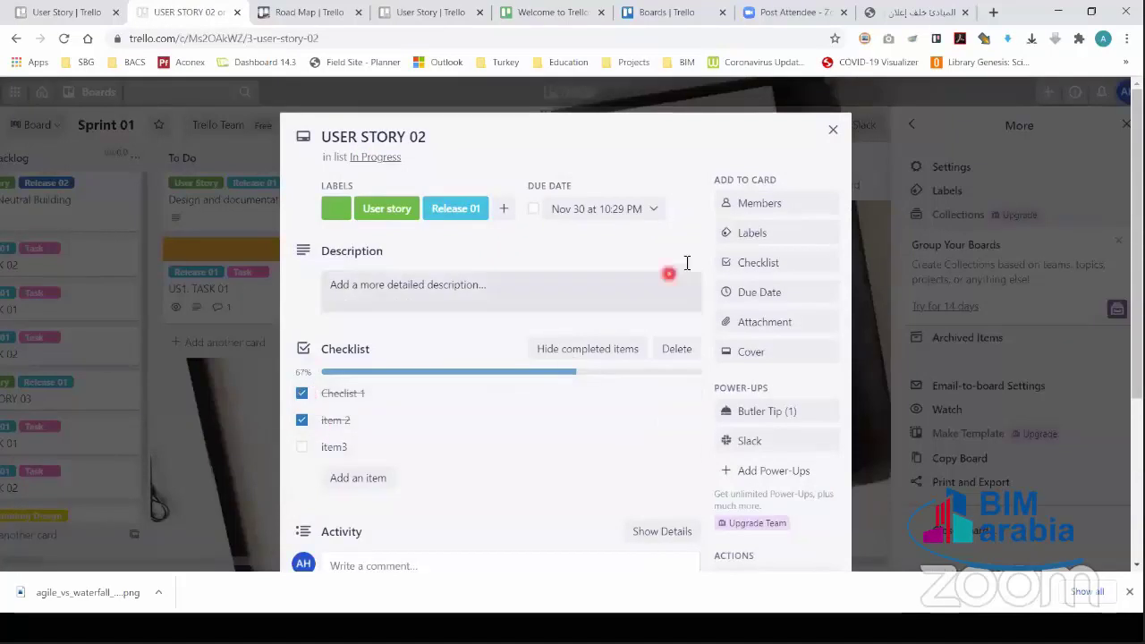
click(832, 131)
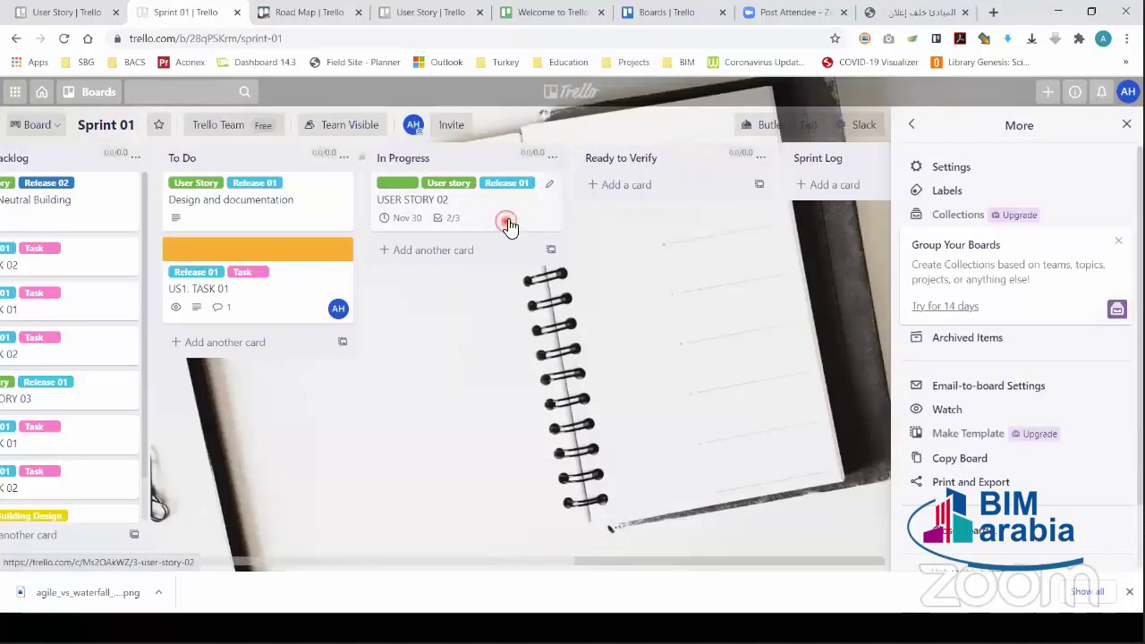
click(506, 224)
click(832, 130)
Step: Add a new card titled "Checklist" to the In Progress list
click(435, 251)
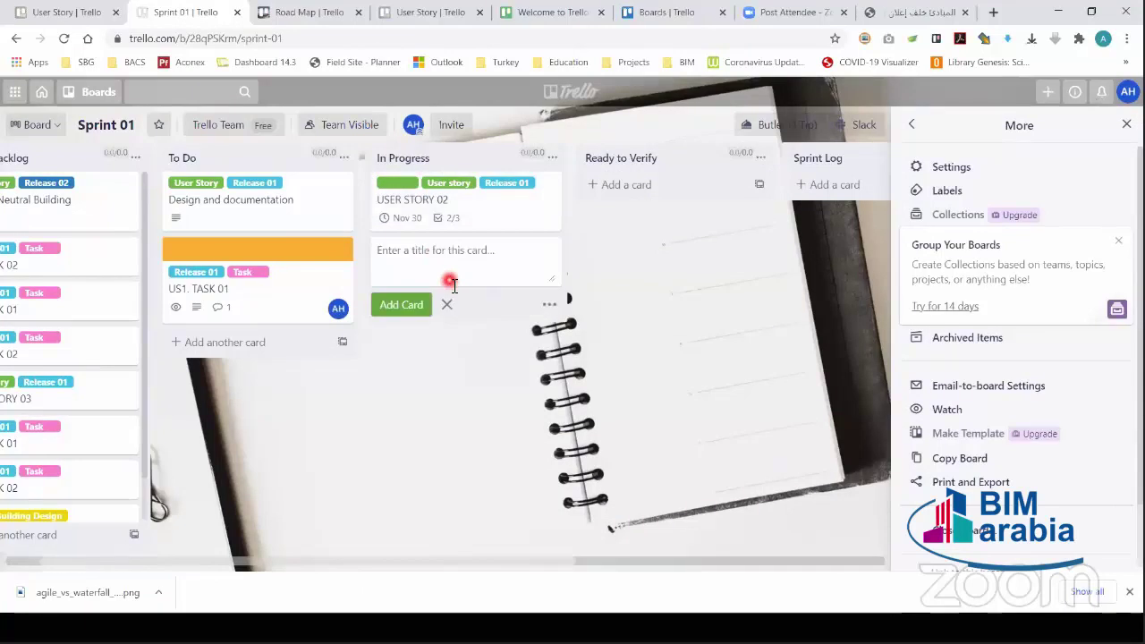
text(Checklist)
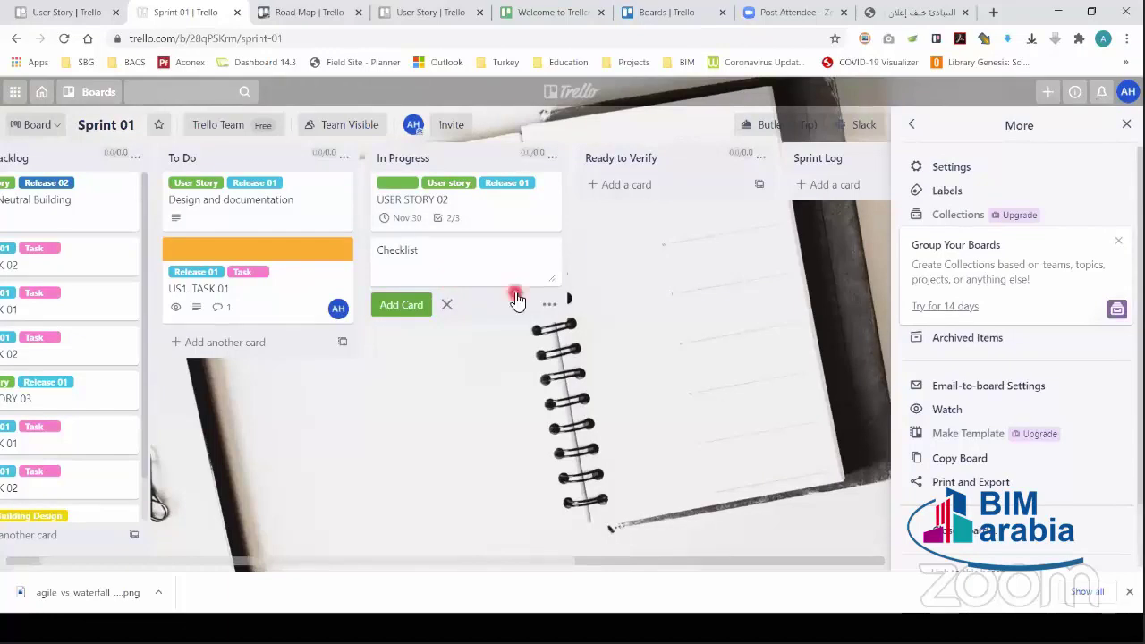
click(417, 309)
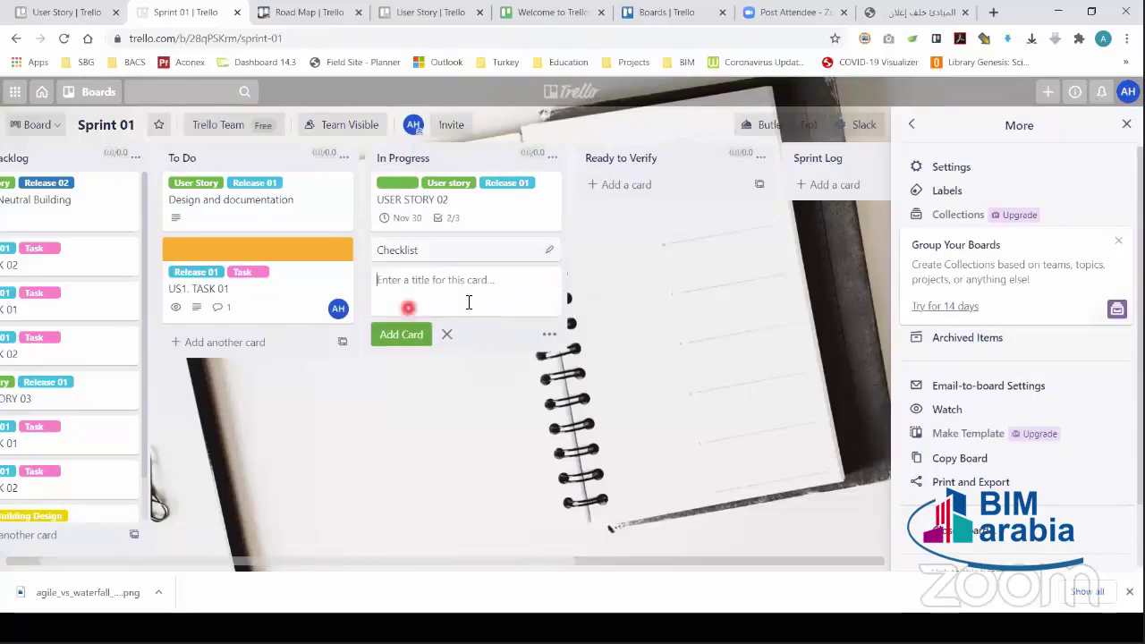
Step: Assign the unnamed red label to the Checklist card in the In Progress list
click(559, 257)
click(623, 255)
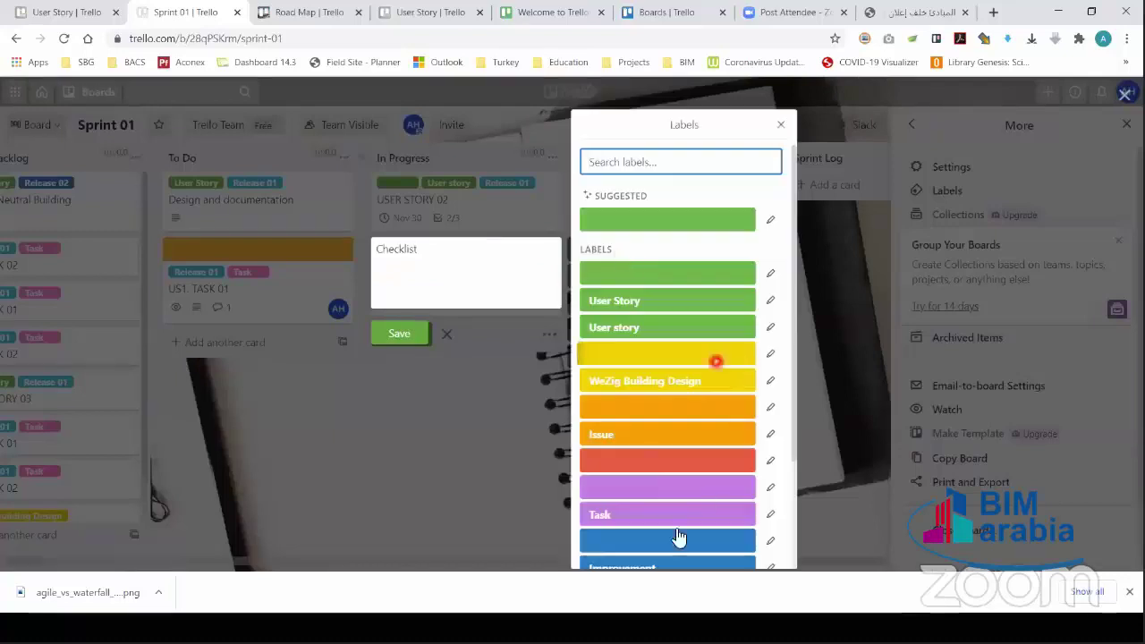
click(646, 461)
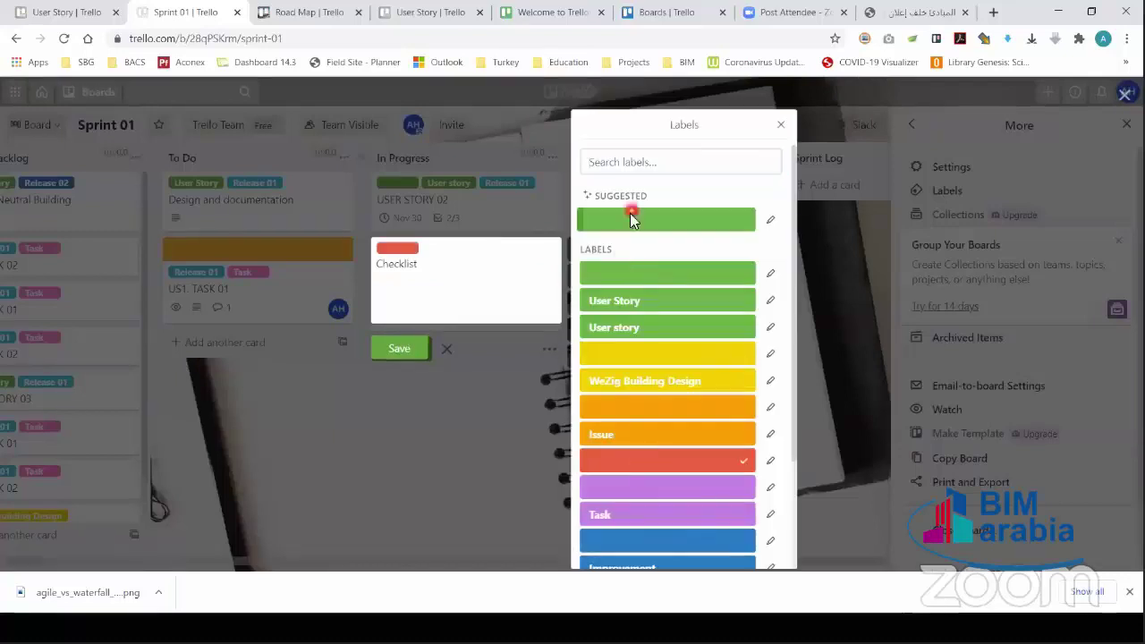
Step: Name the red label "Checklist" and save the Checklist card
click(771, 460)
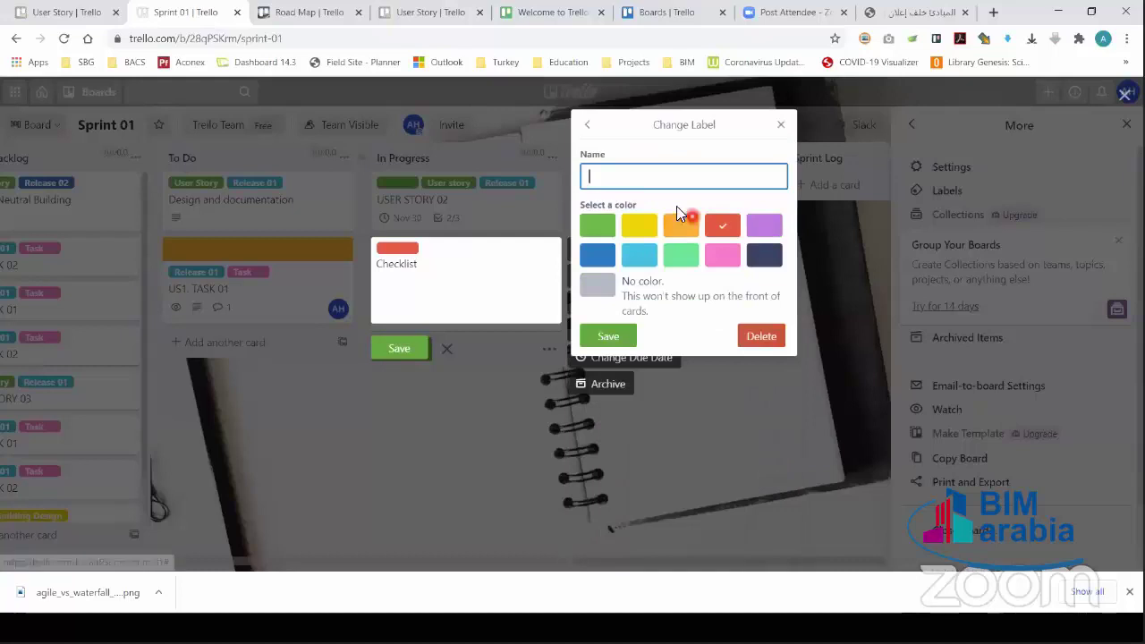
text(Ch)
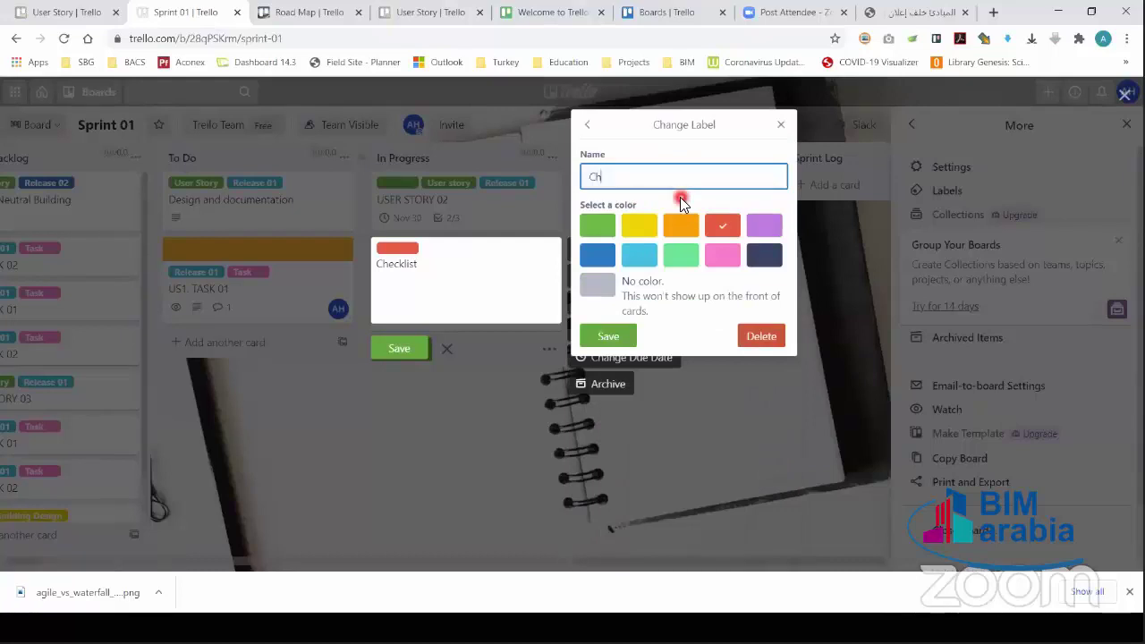
text(ec)
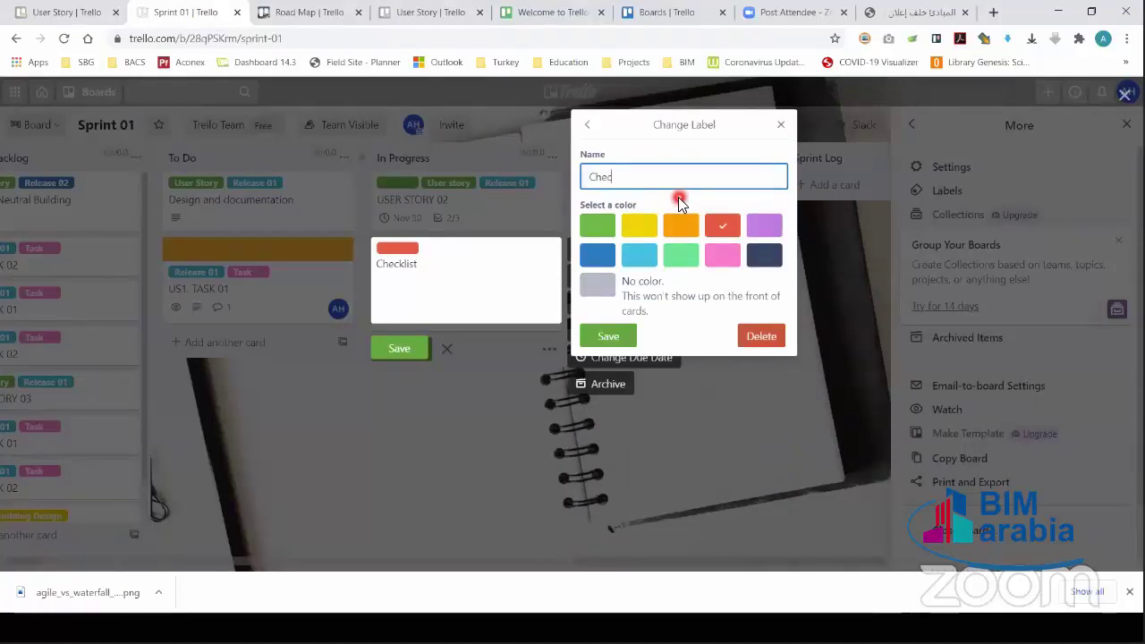
text(klist)
key(BackSpace)
text(t)
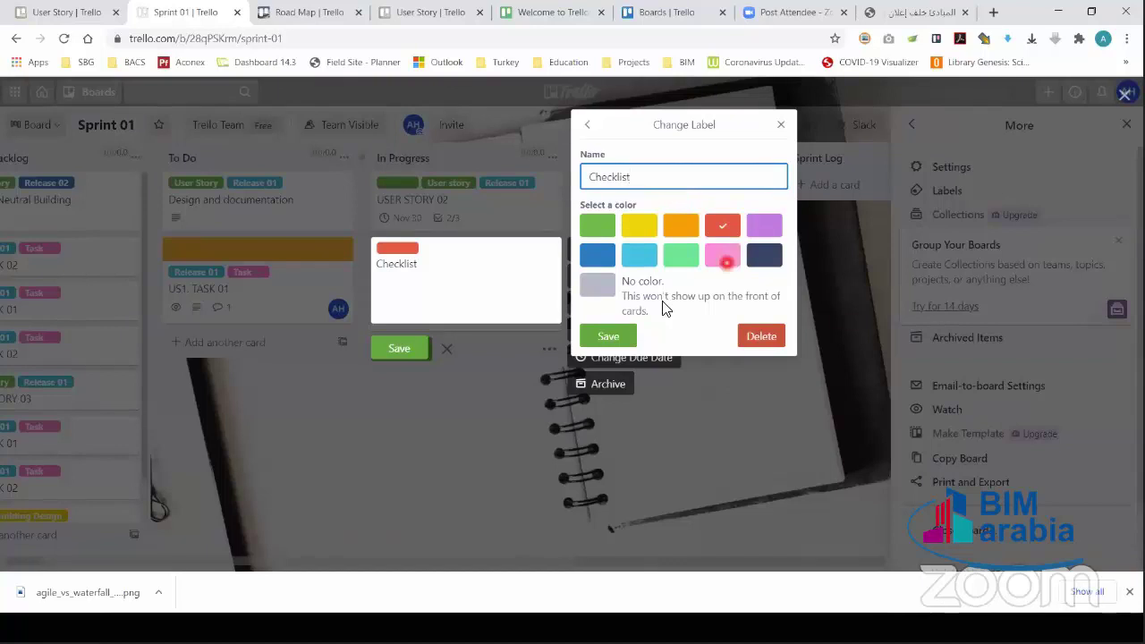
click(608, 336)
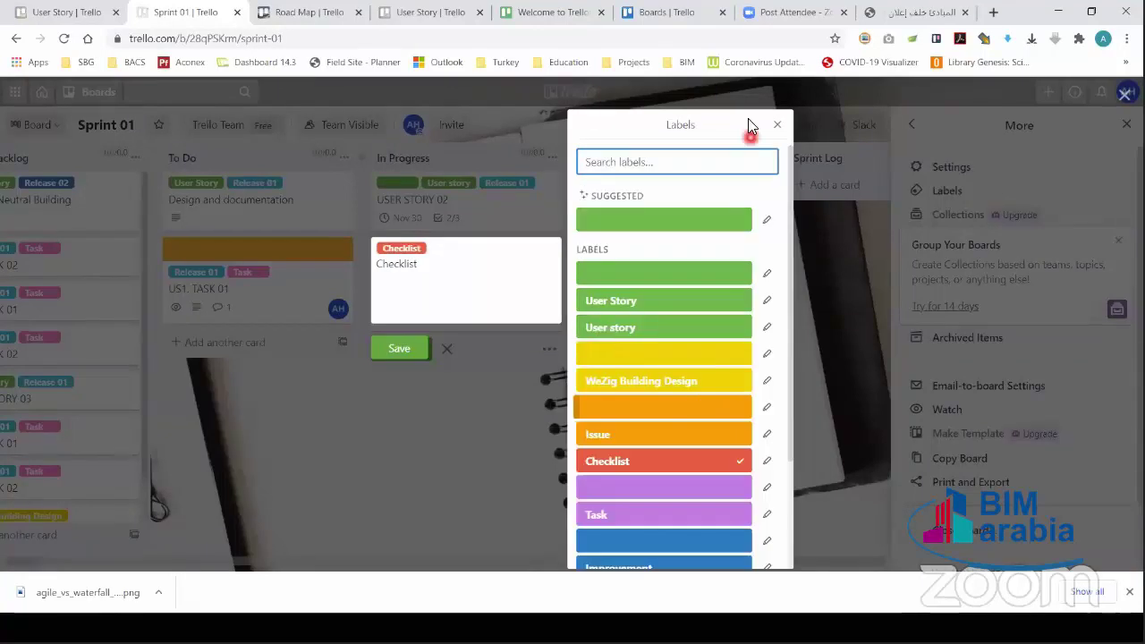
click(491, 337)
click(403, 355)
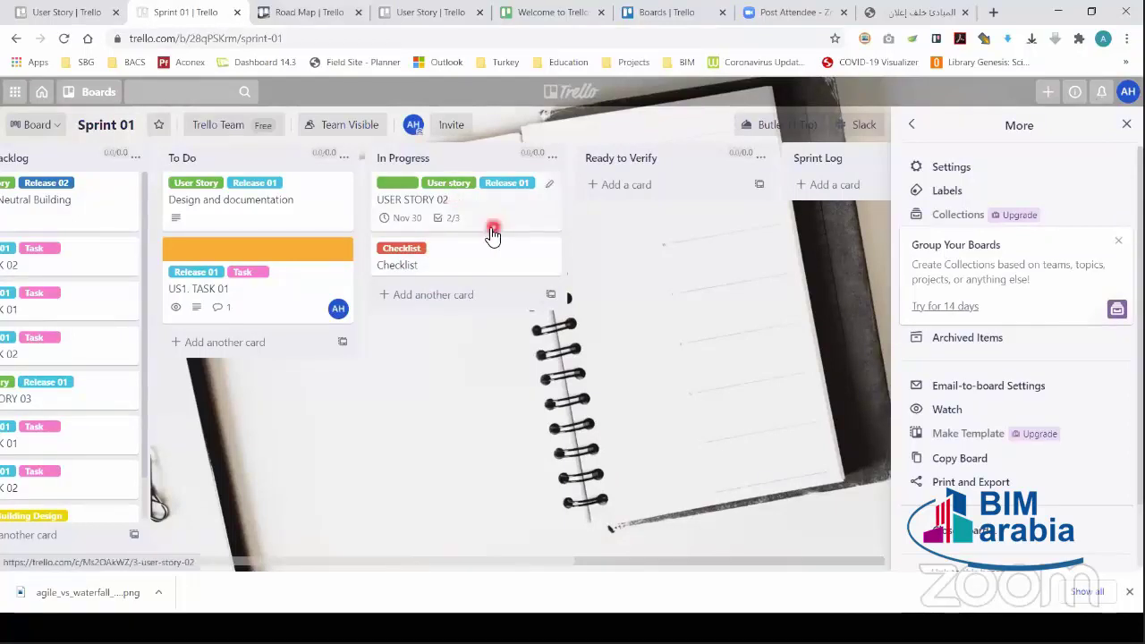
Step: Add the unnamed green label to the Checklist card in the In Progress list
click(548, 251)
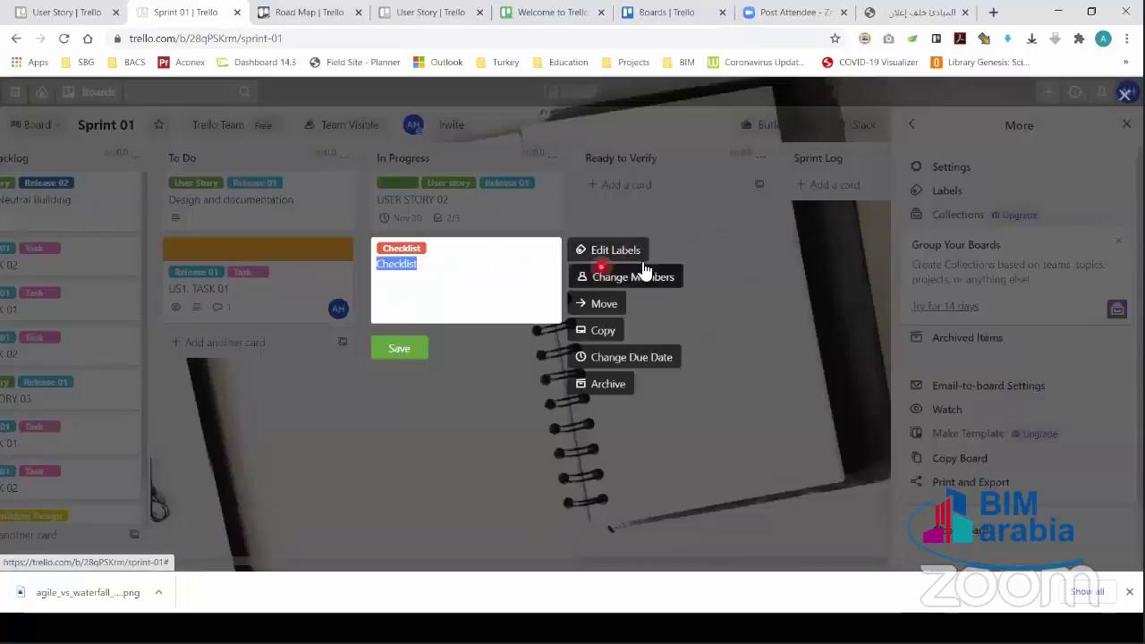
click(636, 251)
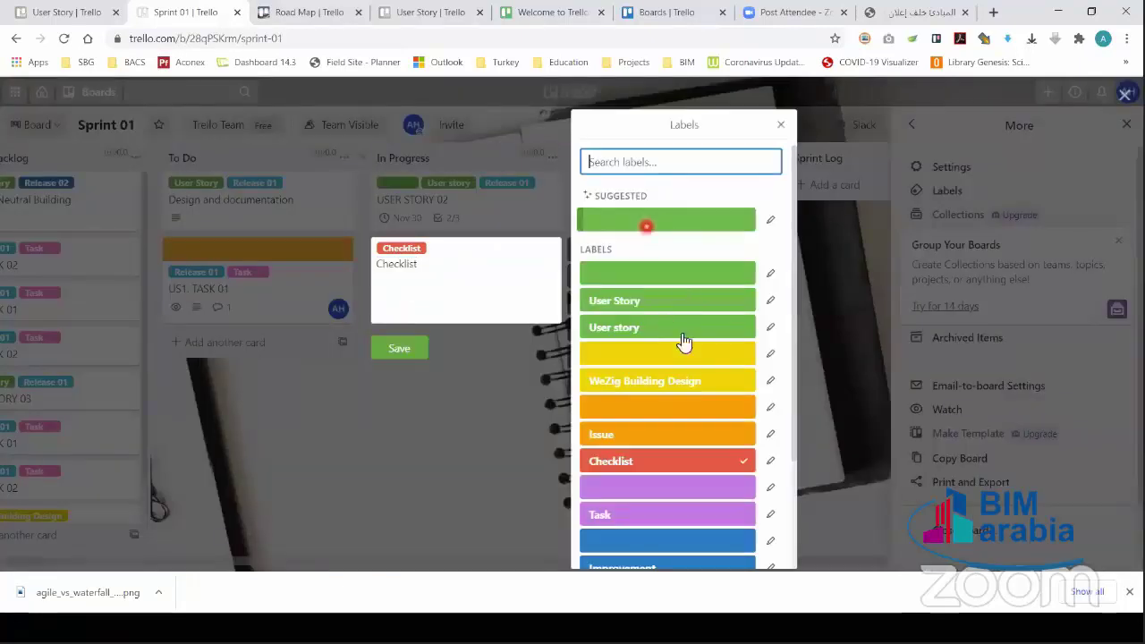
click(729, 274)
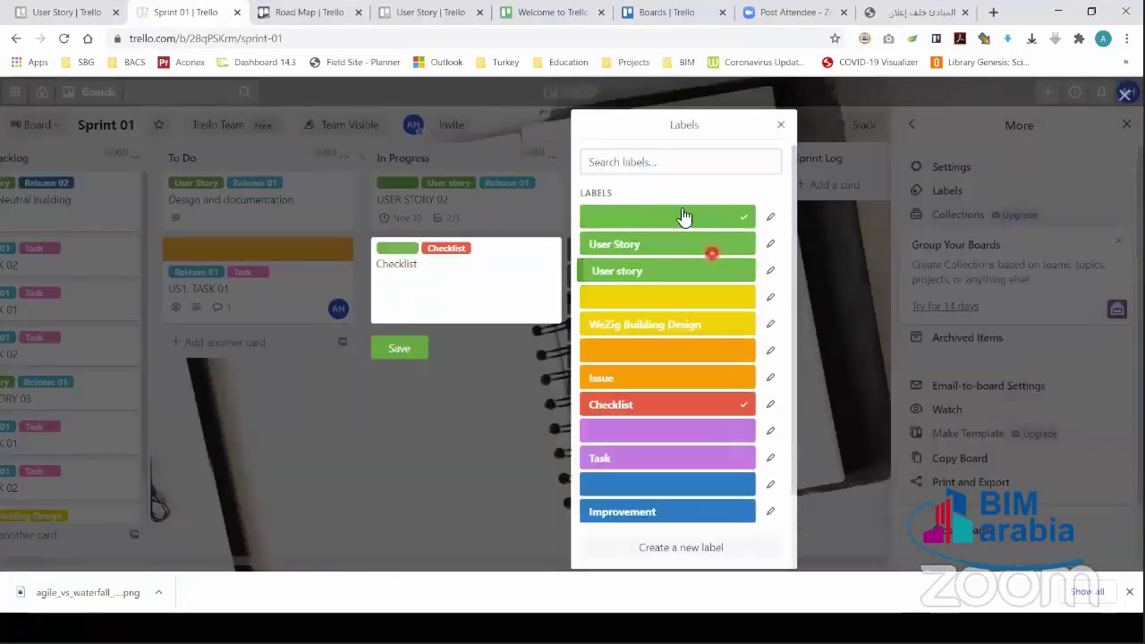
Step: Create a light green label named "User story 1" on the Checklist card and save the card
click(649, 166)
text(User)
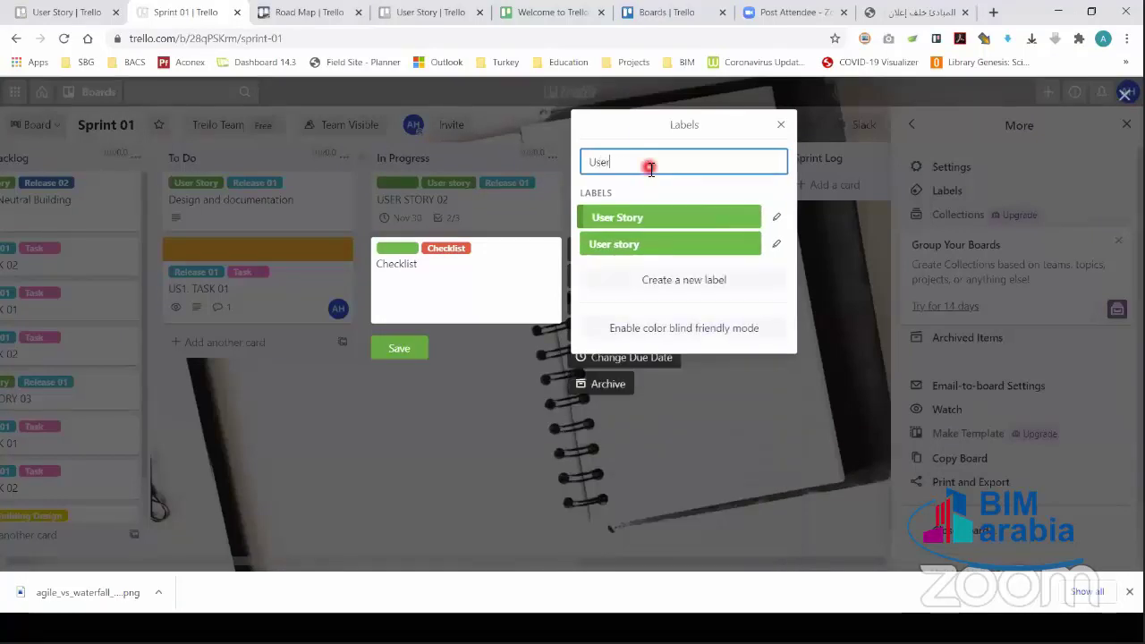
text( story 1)
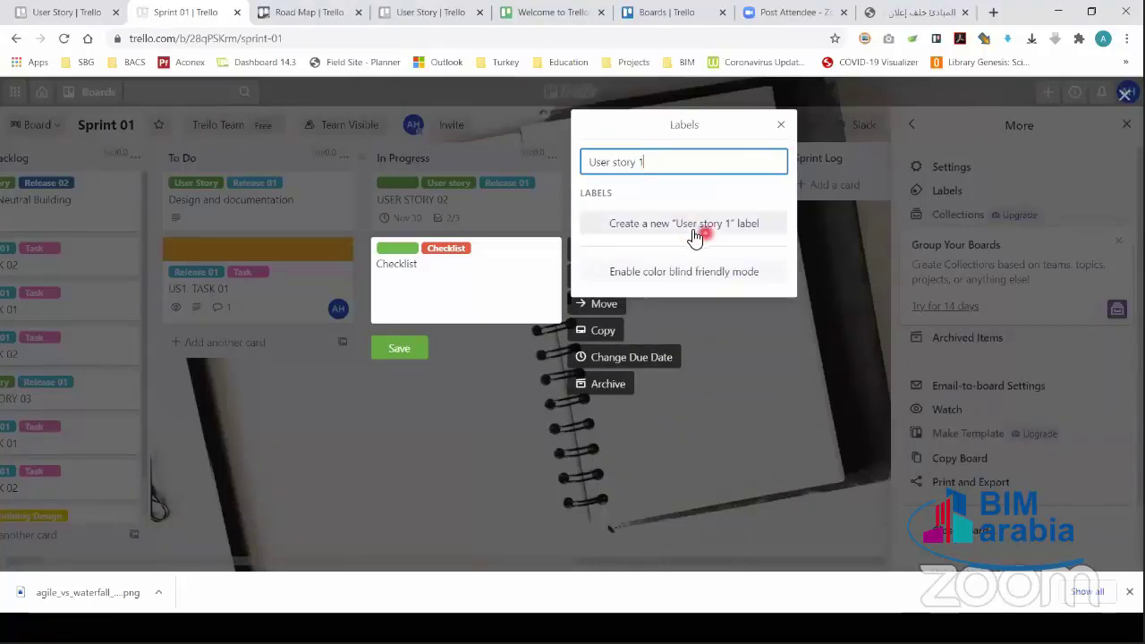
click(694, 230)
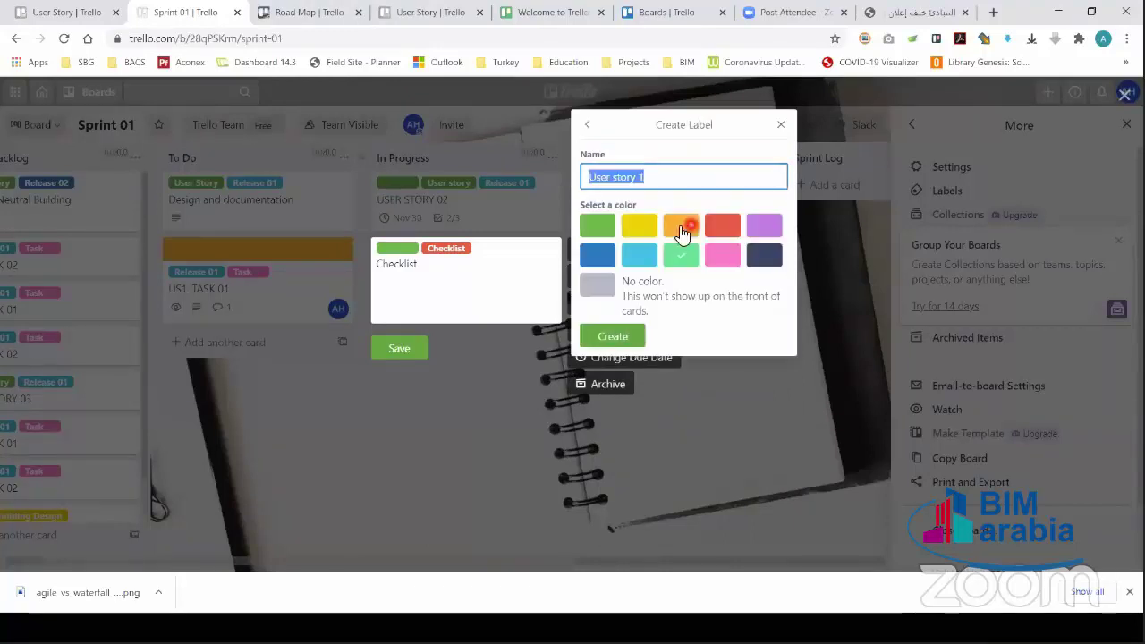
click(613, 336)
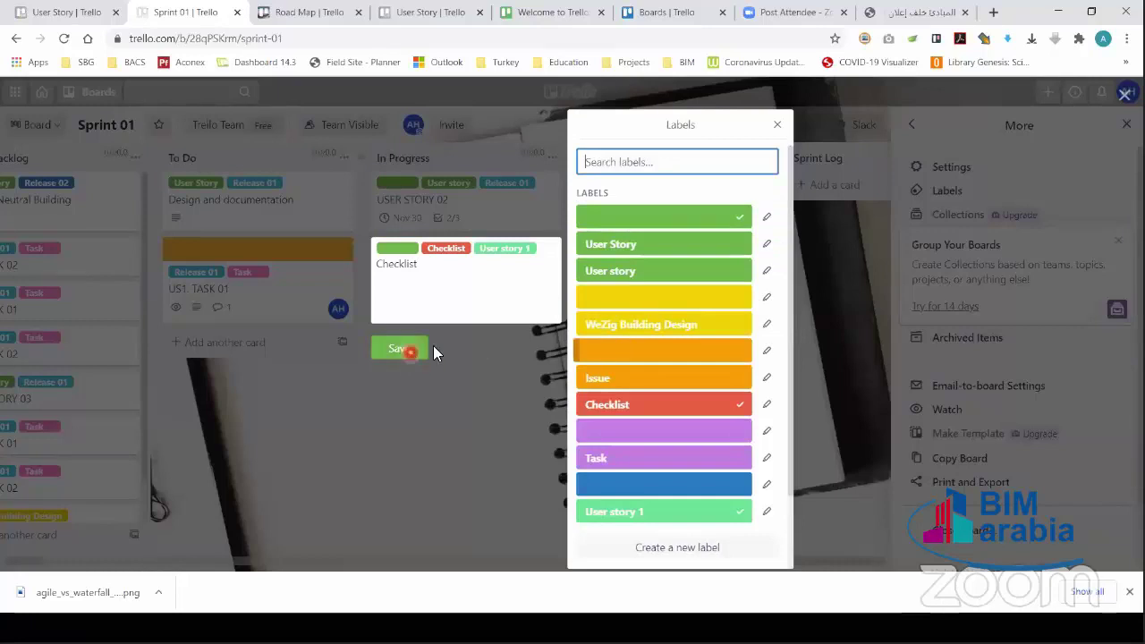
click(410, 349)
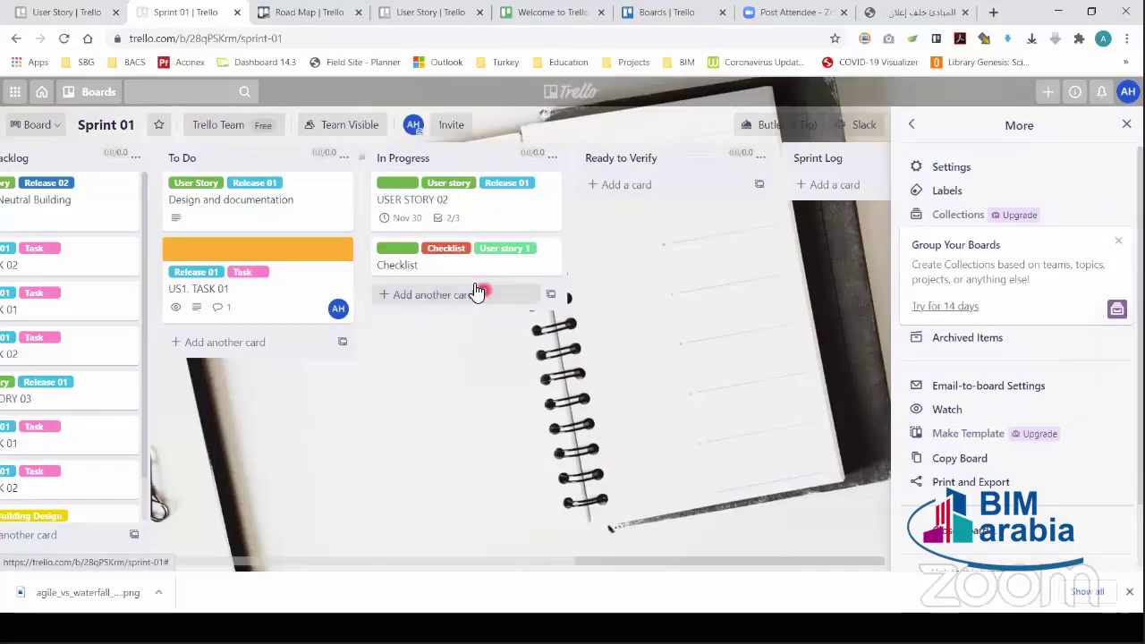
Step: Review the quick edit options of the Checklist card and close them
click(550, 251)
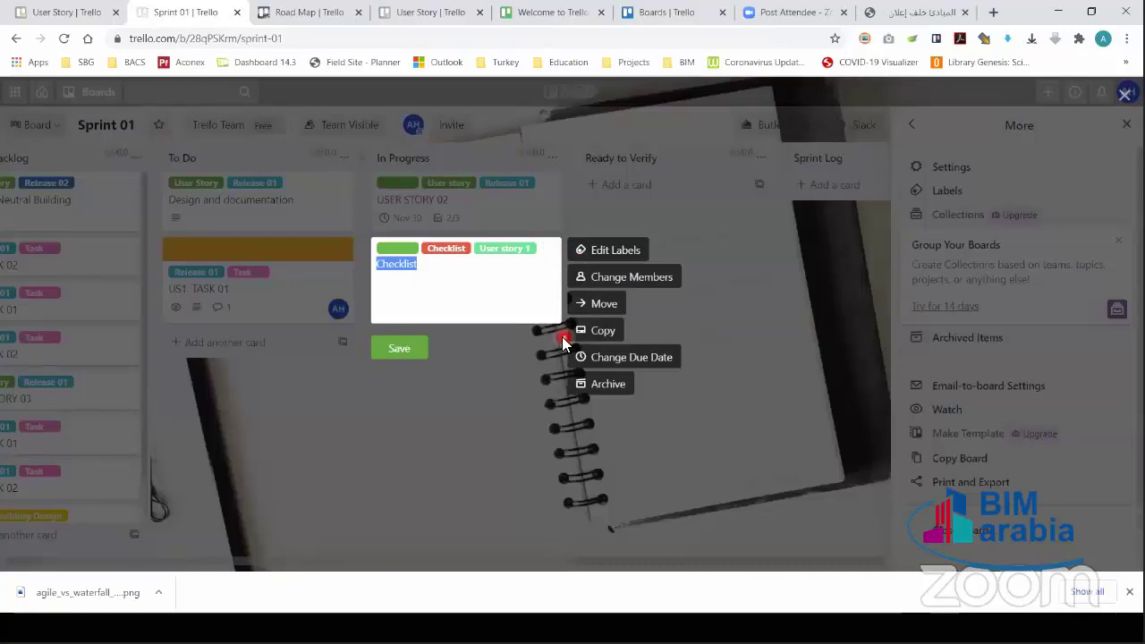
click(482, 387)
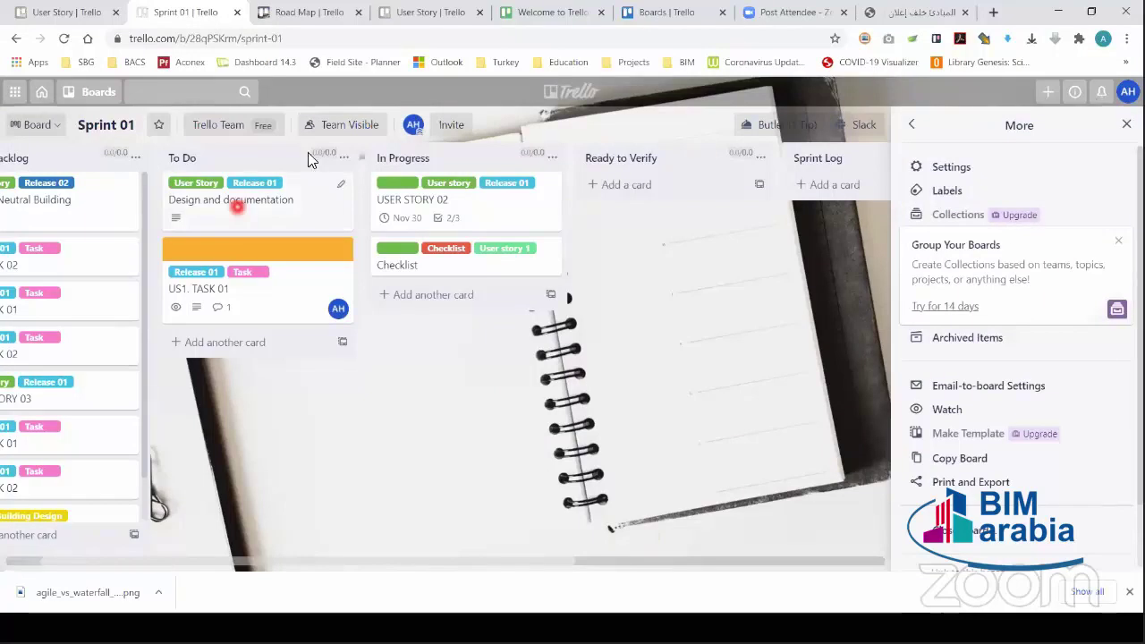
Step: Examine the Sprint 01 board's label list, its settings and permissions, and the remaining board management options
click(946, 192)
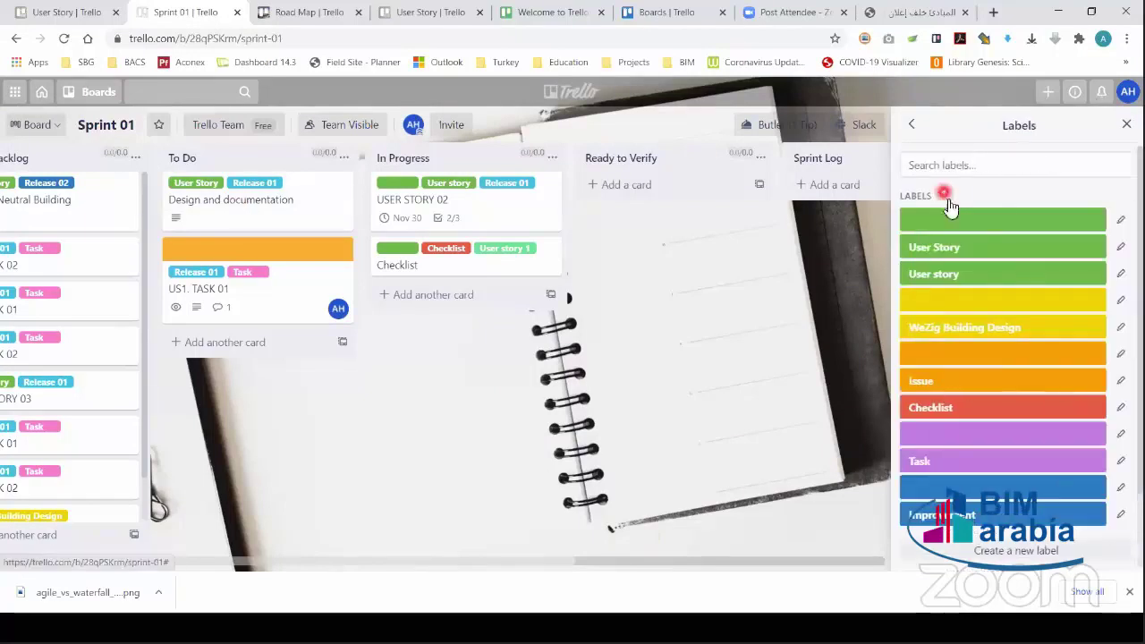
click(912, 124)
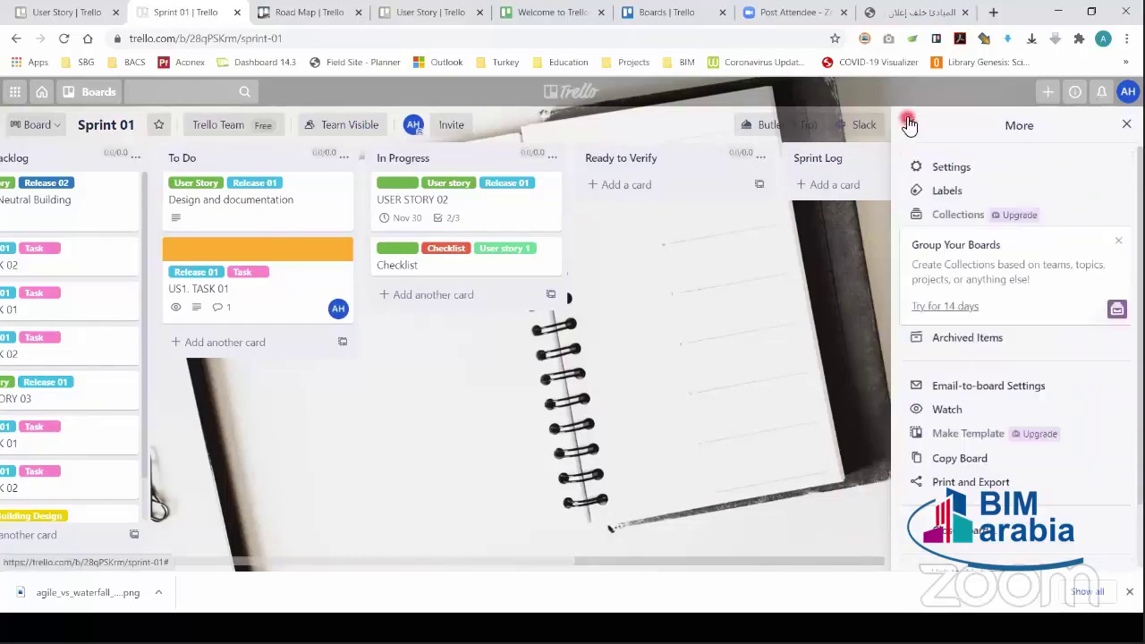
click(951, 167)
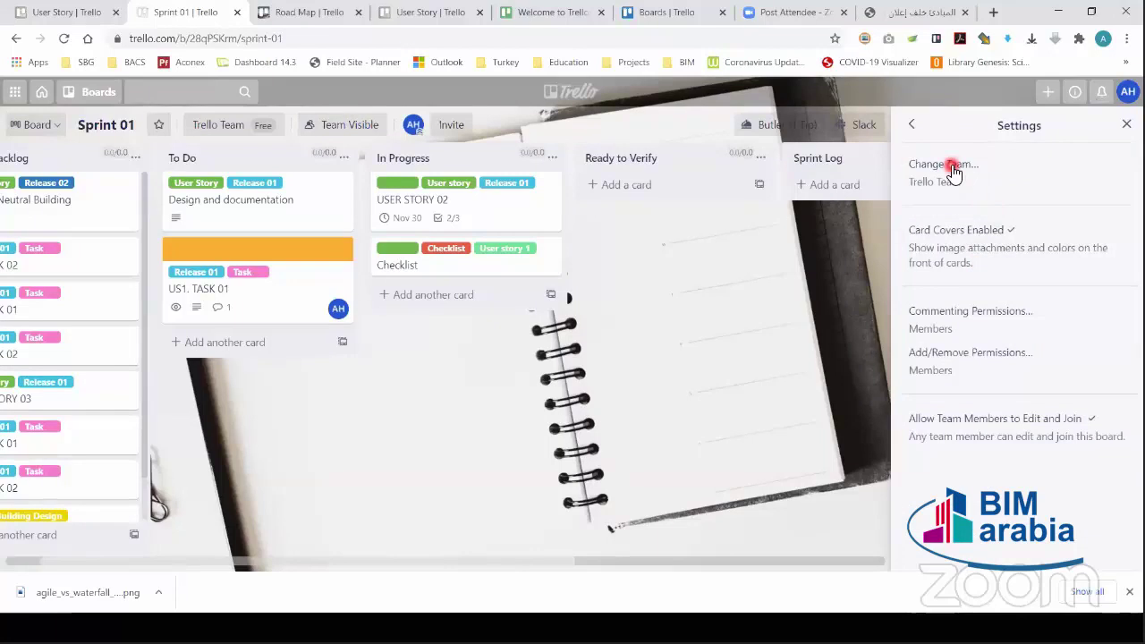
click(916, 127)
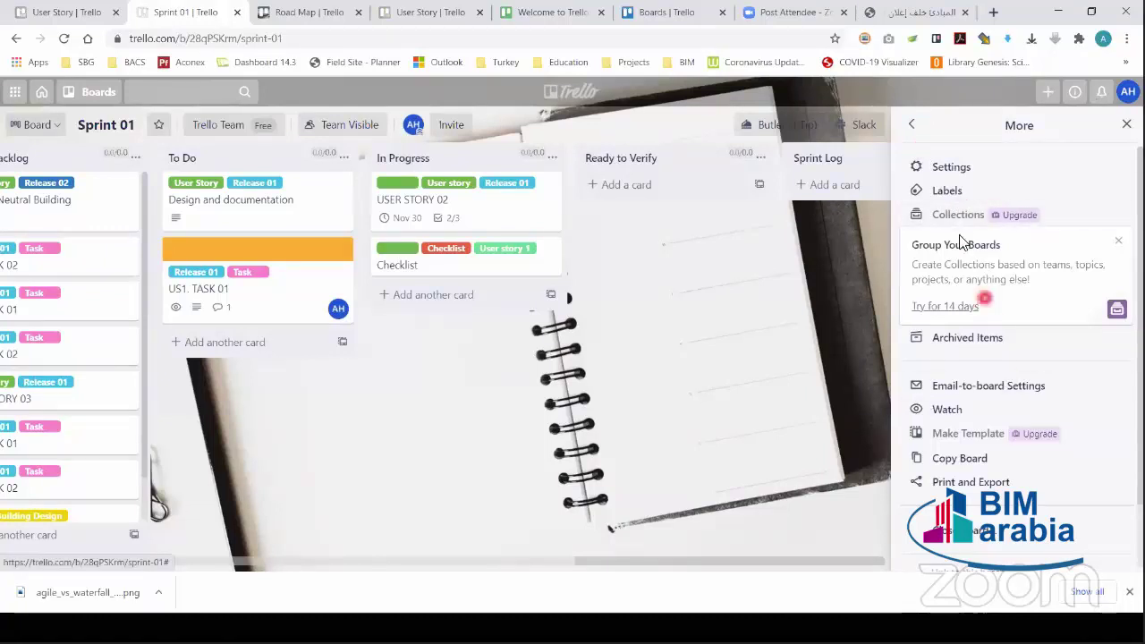
click(935, 169)
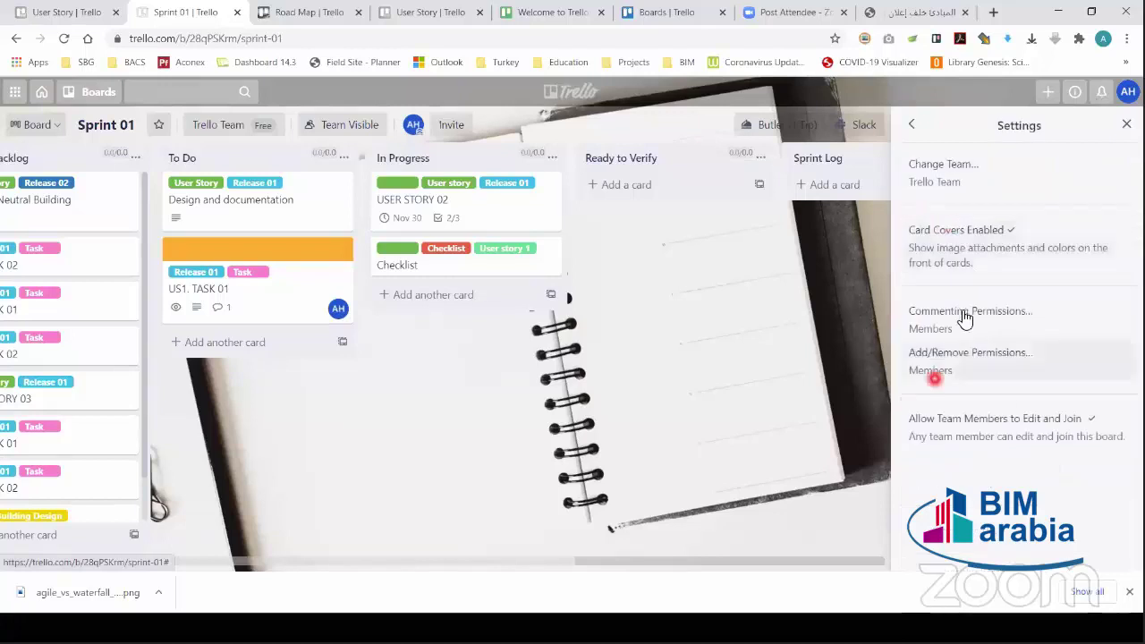
click(912, 125)
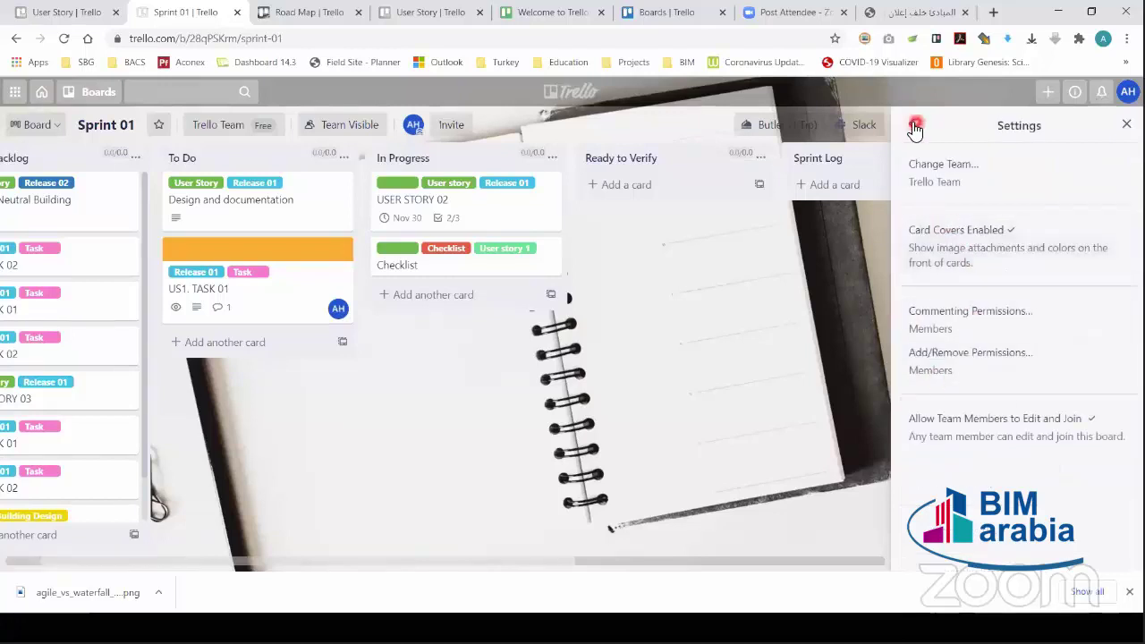
scroll(997, 286, down, 1)
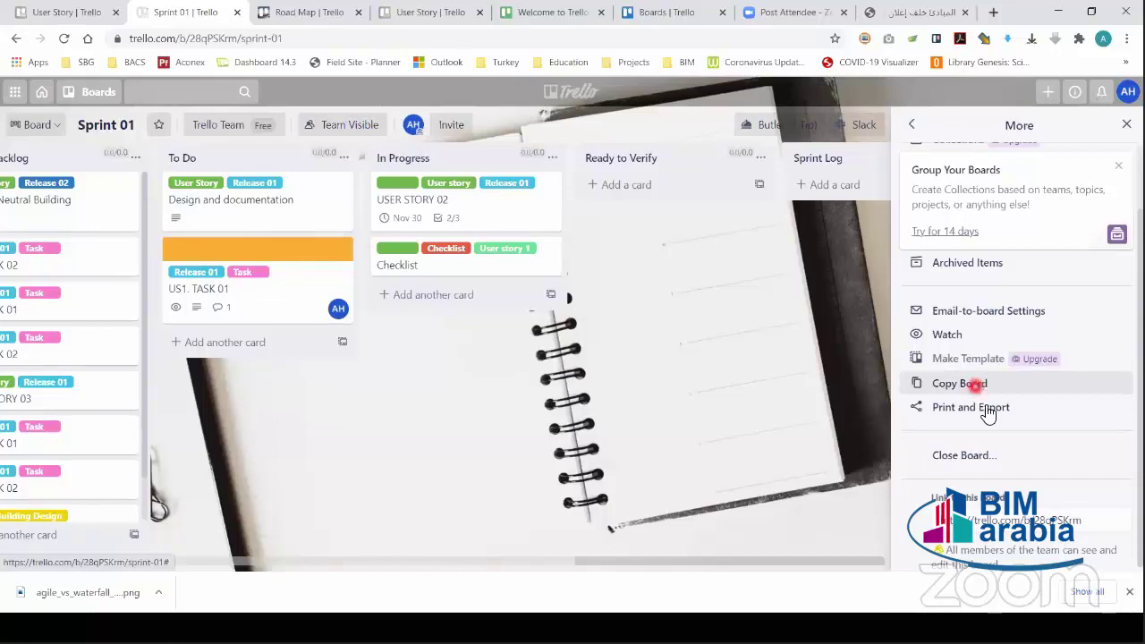
scroll(987, 407, up, 1)
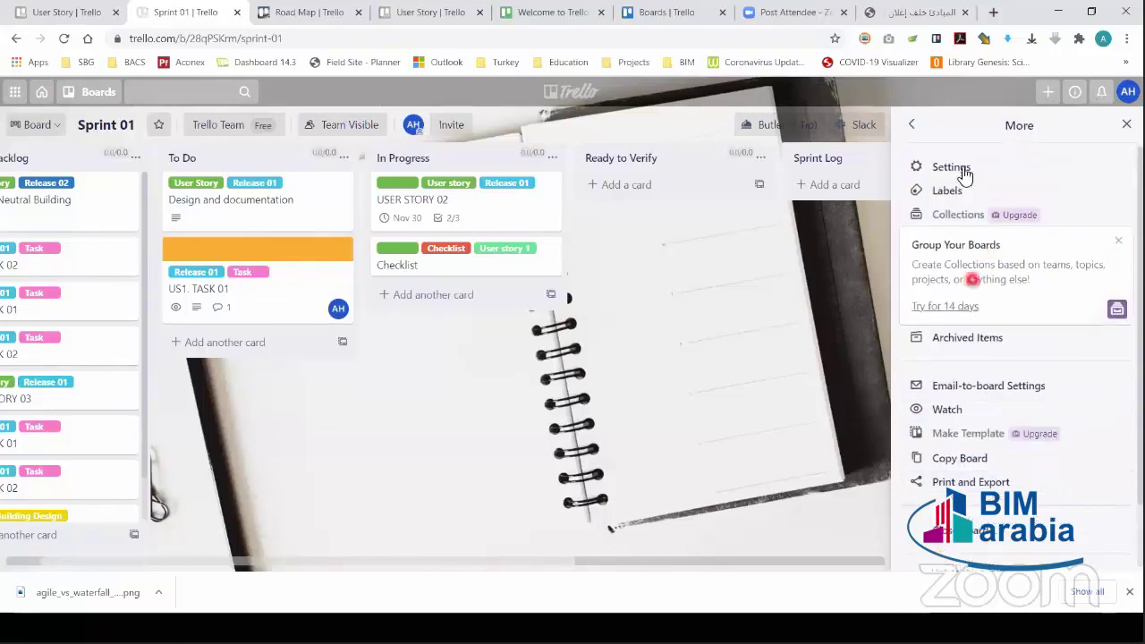
scroll(1003, 534, down, 1)
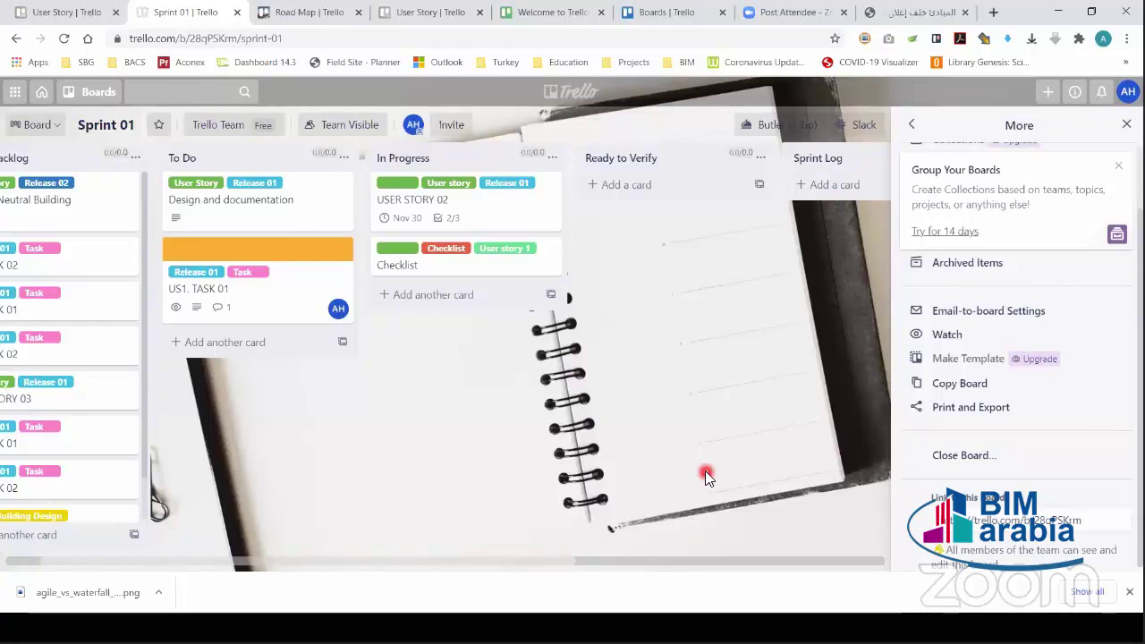
Step: Switch to the AGILE For BIM.pptx presentation in PowerPoint and browse to slide 6, "AECO CASE NEGATIVE OUTCOMES"
key(alt+Tab)
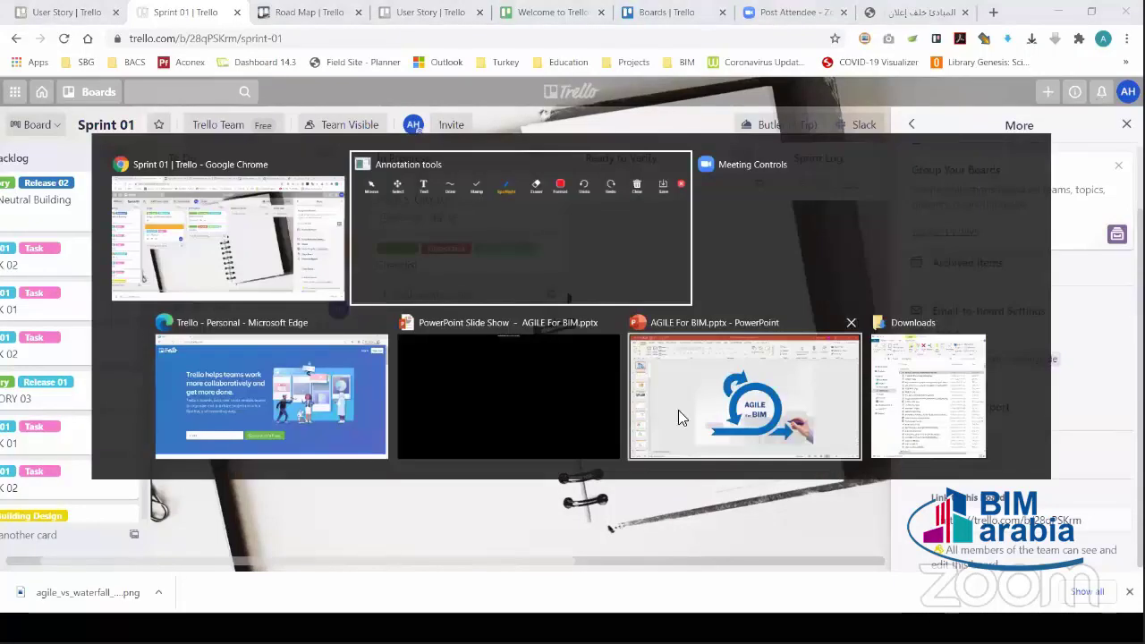
click(741, 445)
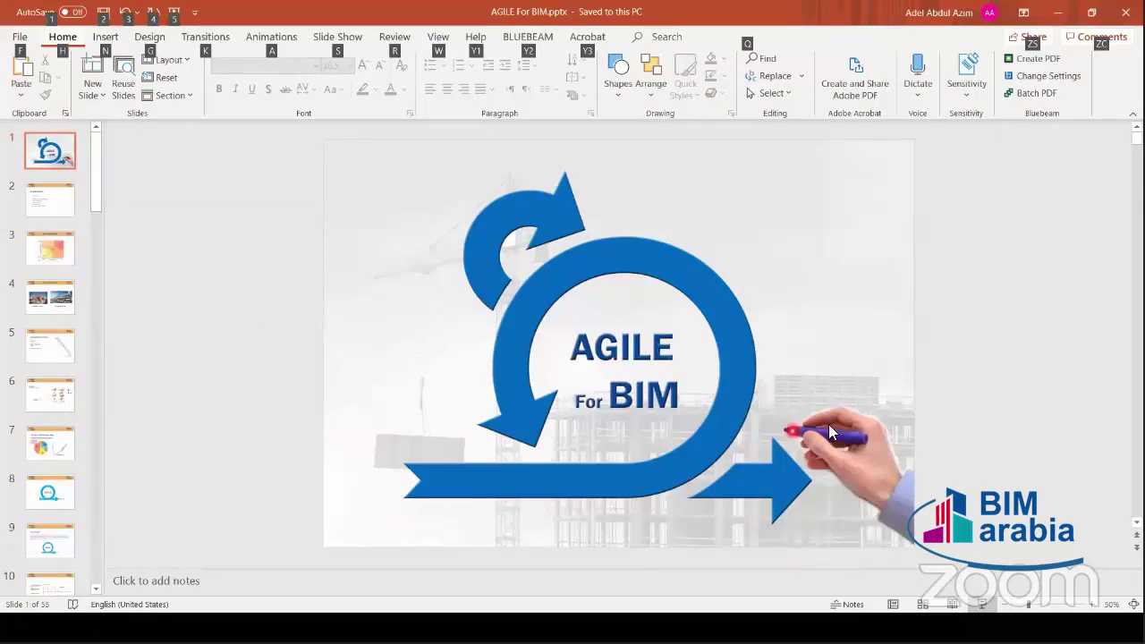
key(Escape)
key(Page_Down)
key(Page_Down)
key(Page_Down)
key(Page_Down)
key(Page_Down)
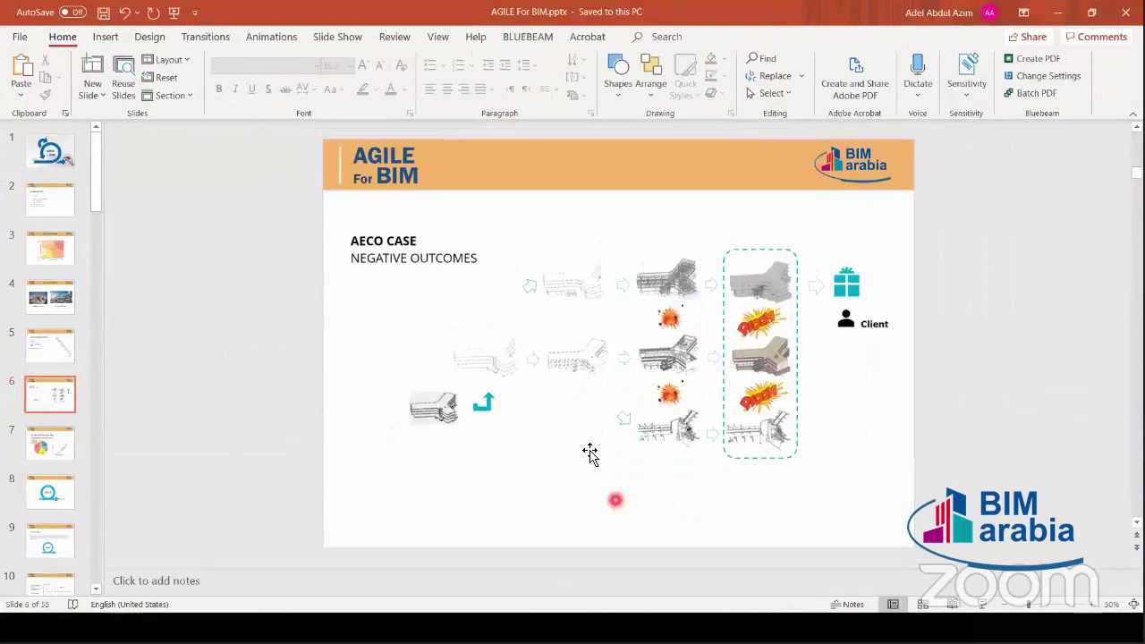
click(594, 431)
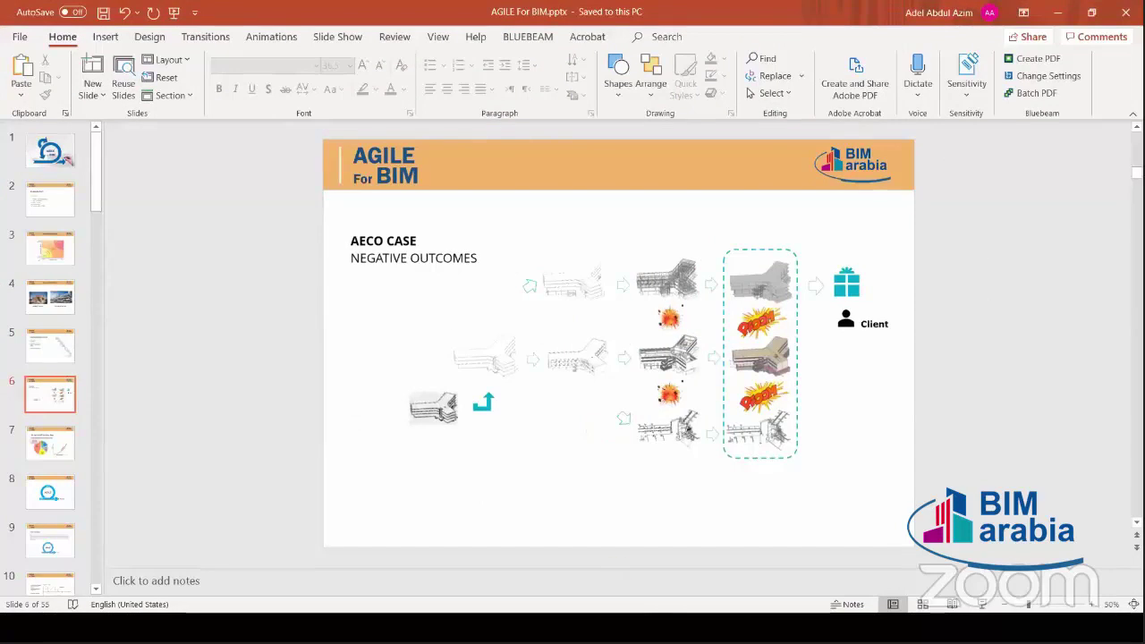
Step: Switch to the running PowerPoint slide show of AGILE For BIM.pptx
mouse_move(662, 614)
key(super)
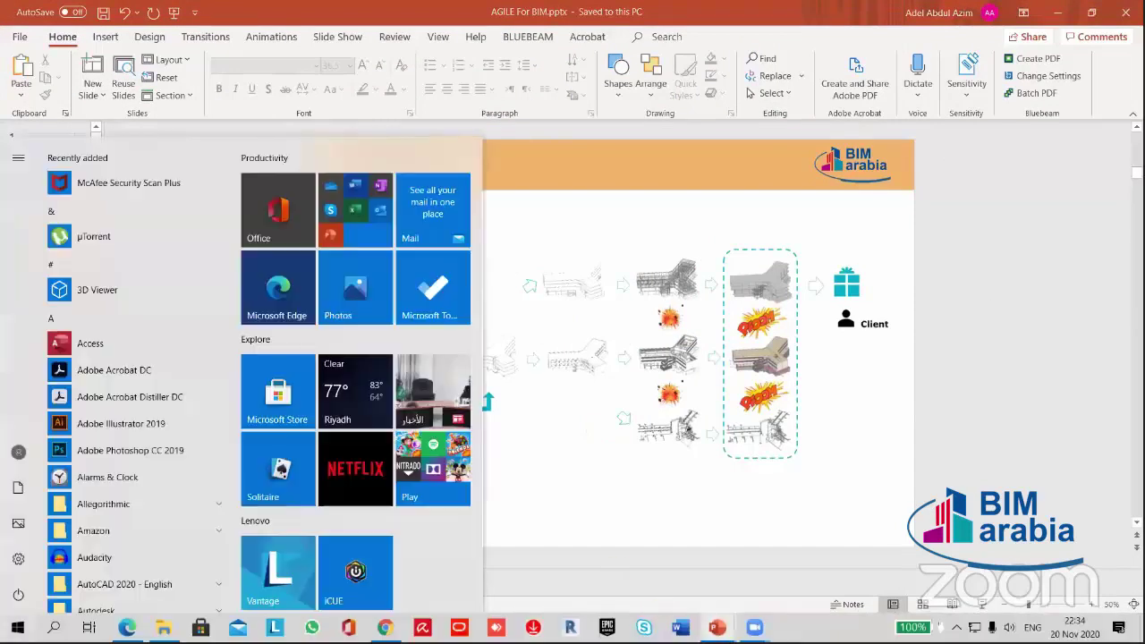
mouse_move(716, 627)
click(807, 563)
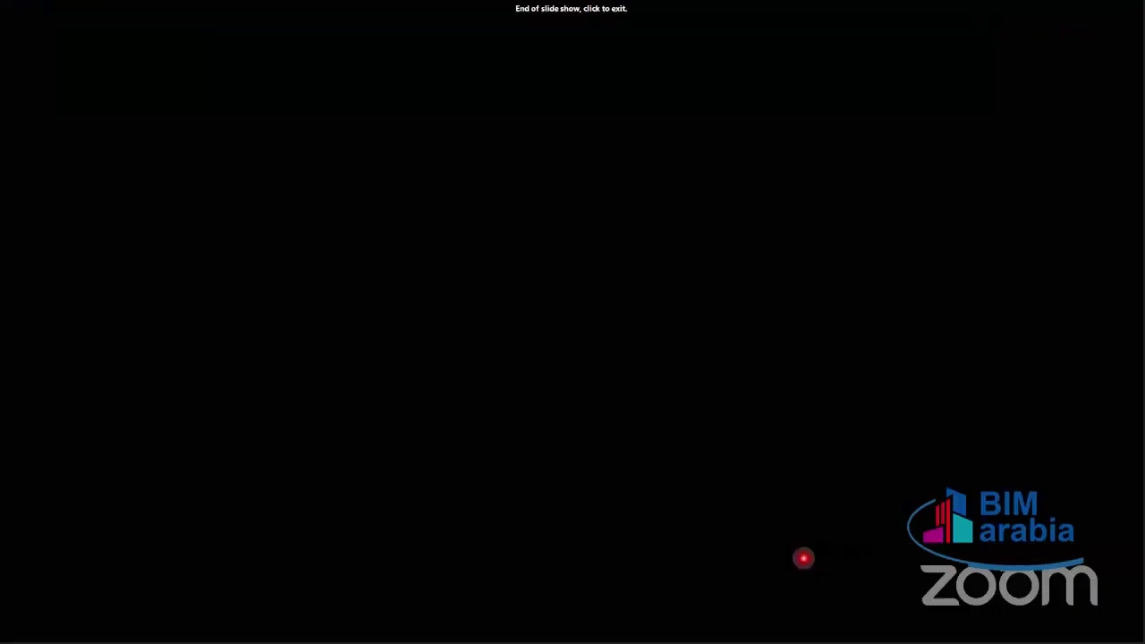